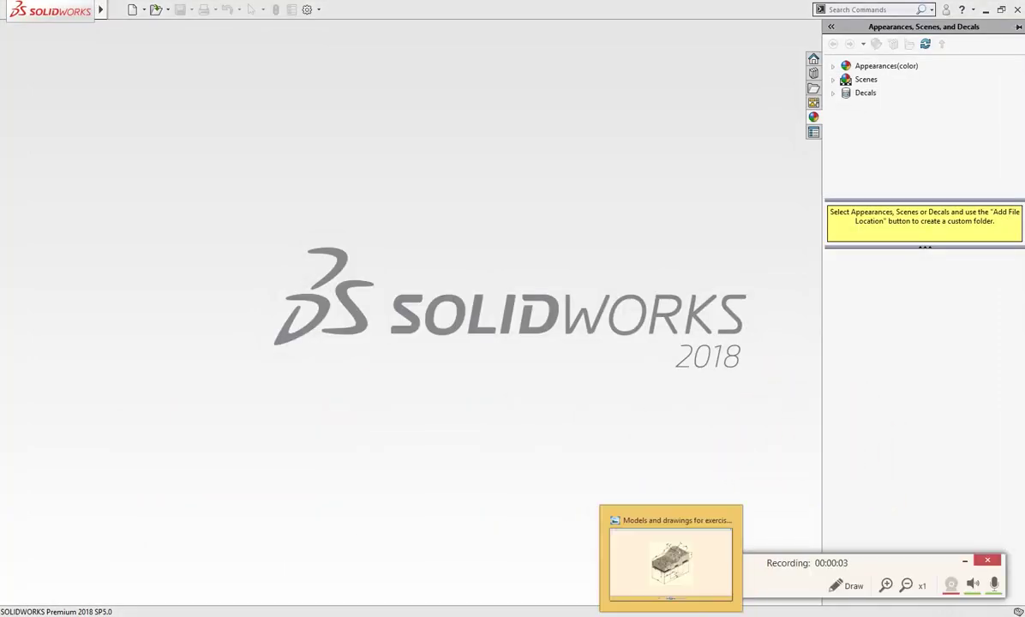
- Review the stepped grooved block exercise drawing in Photo Viewer, then minimize it
{"action": "left_click", "coordinate": [670, 553]}
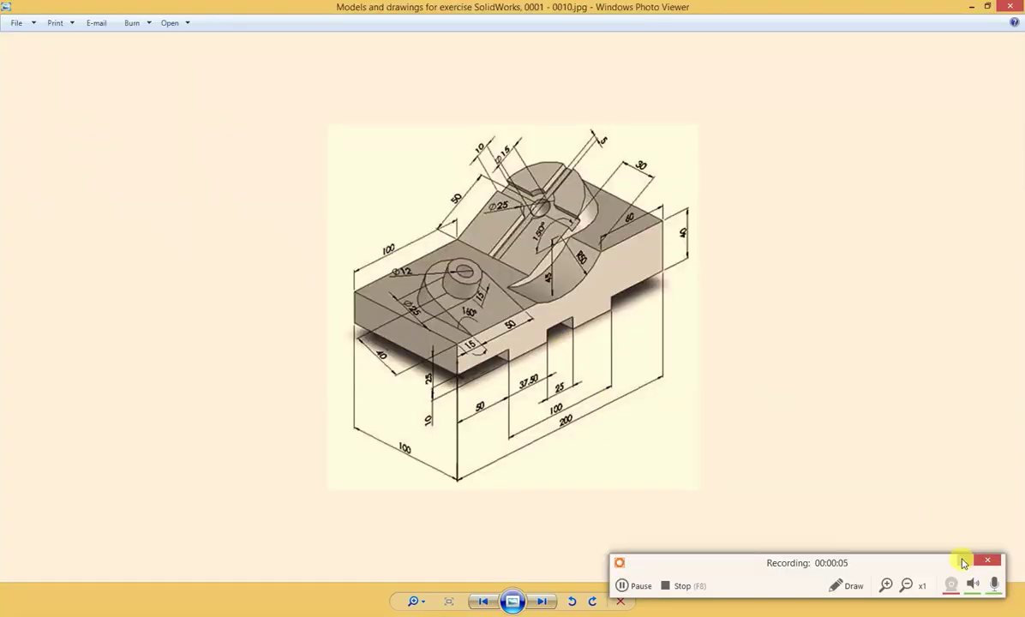
{"action": "left_click", "coordinate": [963, 563]}
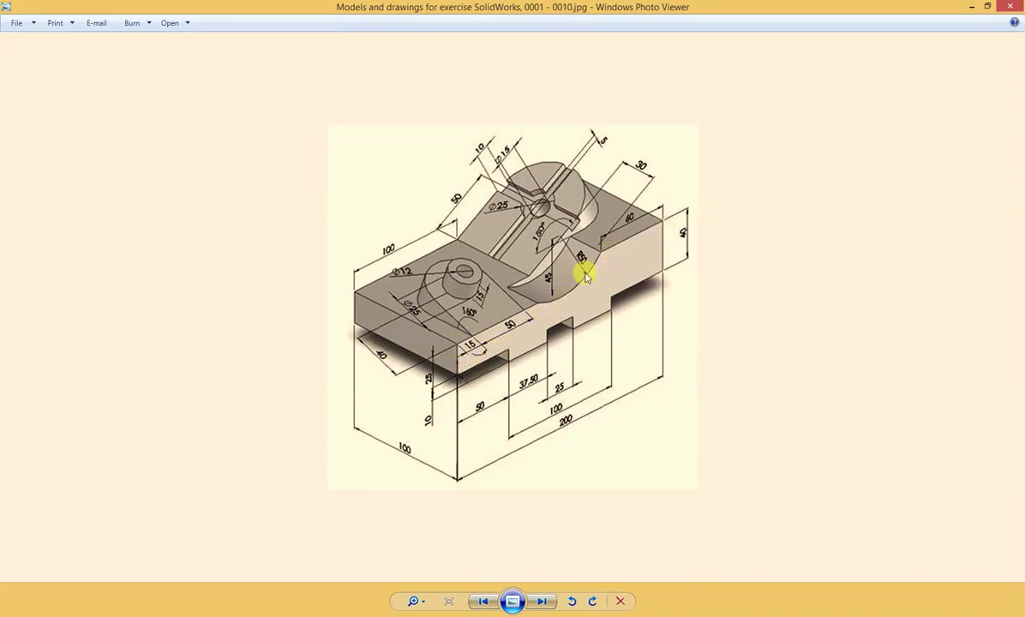
{"action": "left_click", "coordinate": [973, 7]}
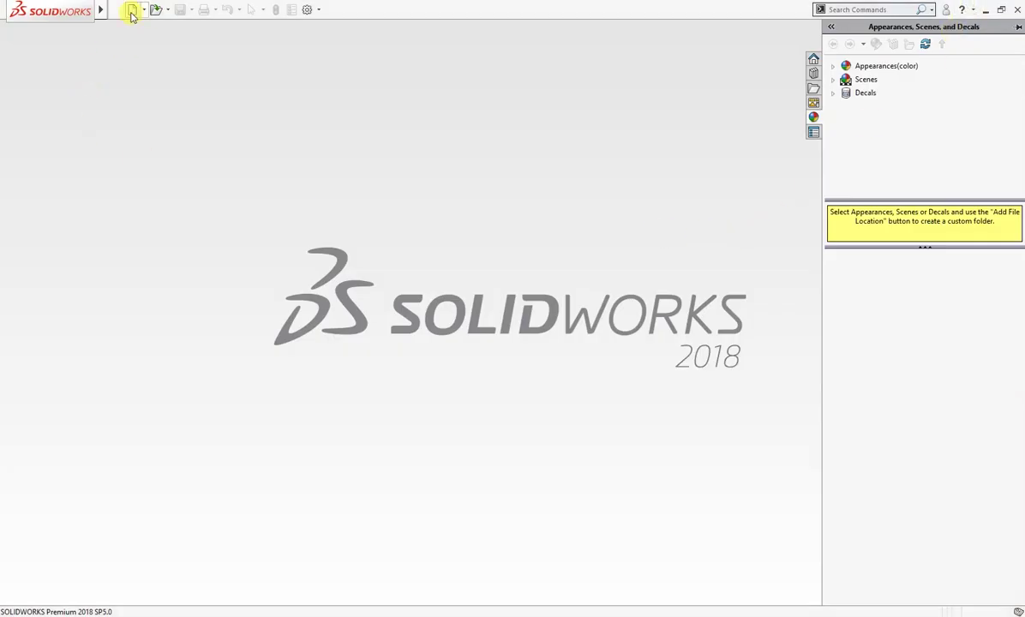
- Create a new blank SOLIDWORKS part and select the Right Plane
{"action": "left_click", "coordinate": [132, 11]}
{"action": "left_click", "coordinate": [307, 328]}
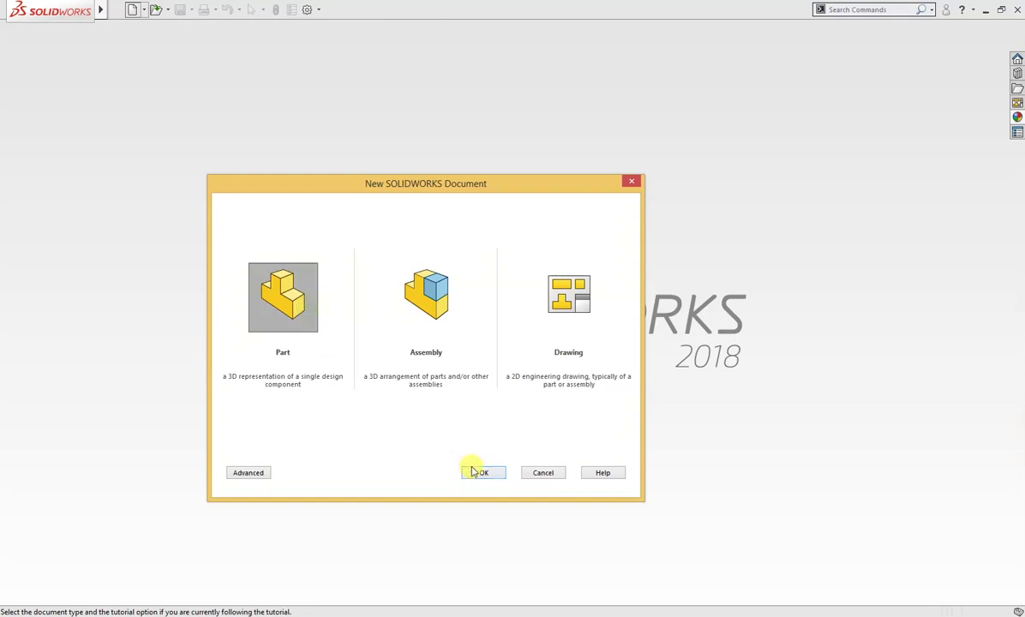
{"action": "left_click", "coordinate": [469, 472]}
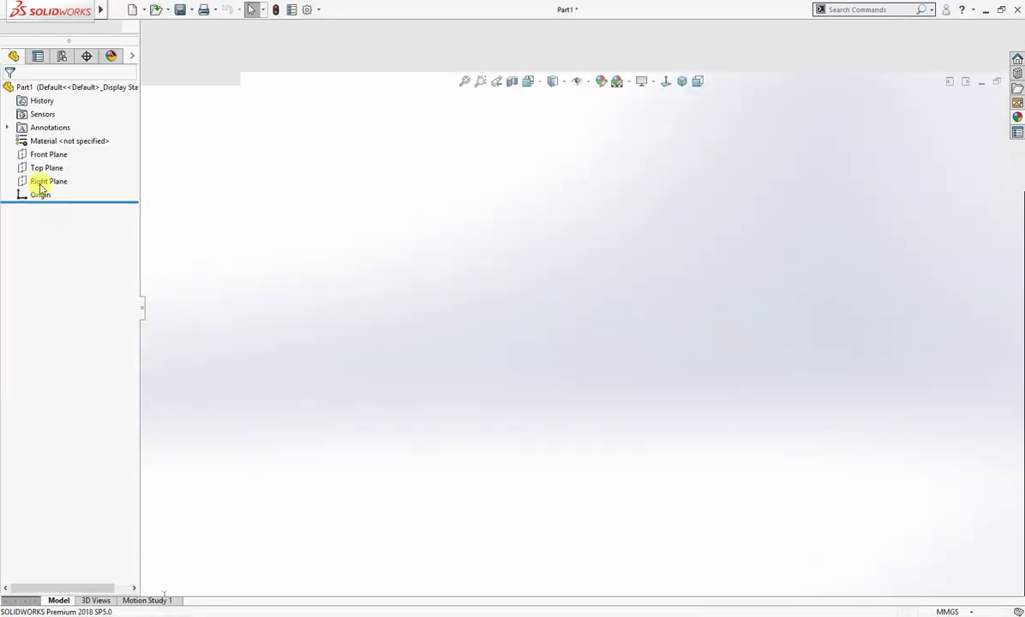
{"action": "left_click", "coordinate": [45, 232]}
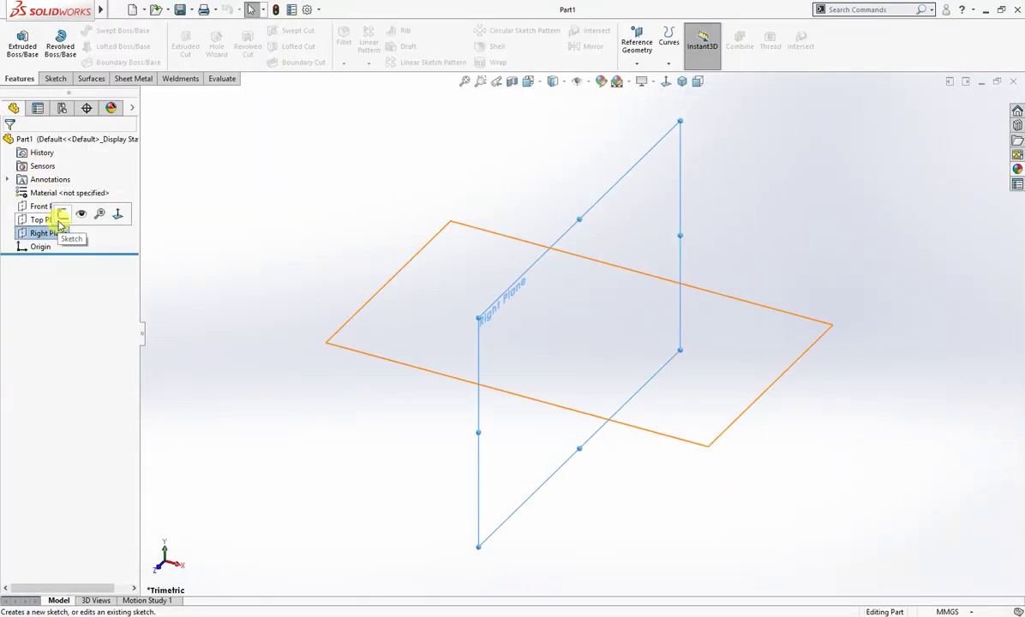
- On the Right Plane, draw the bottom edge from the origin with two notches, up the tall right end
{"action": "left_click", "coordinate": [60, 219]}
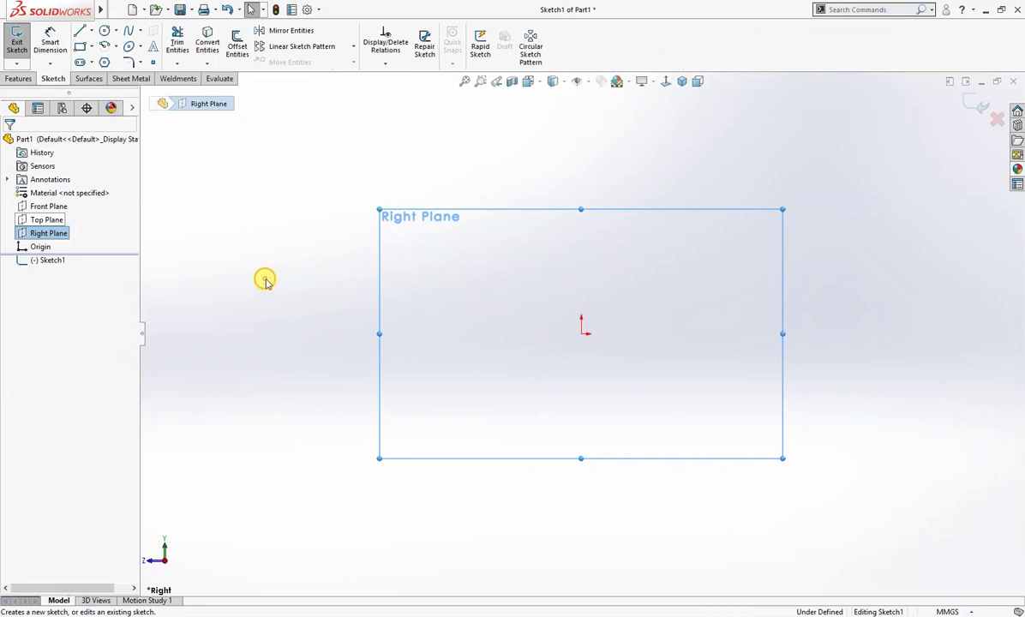
{"action": "right_click_drag", "start_coordinate": [261, 291], "coordinate": [249, 319]}
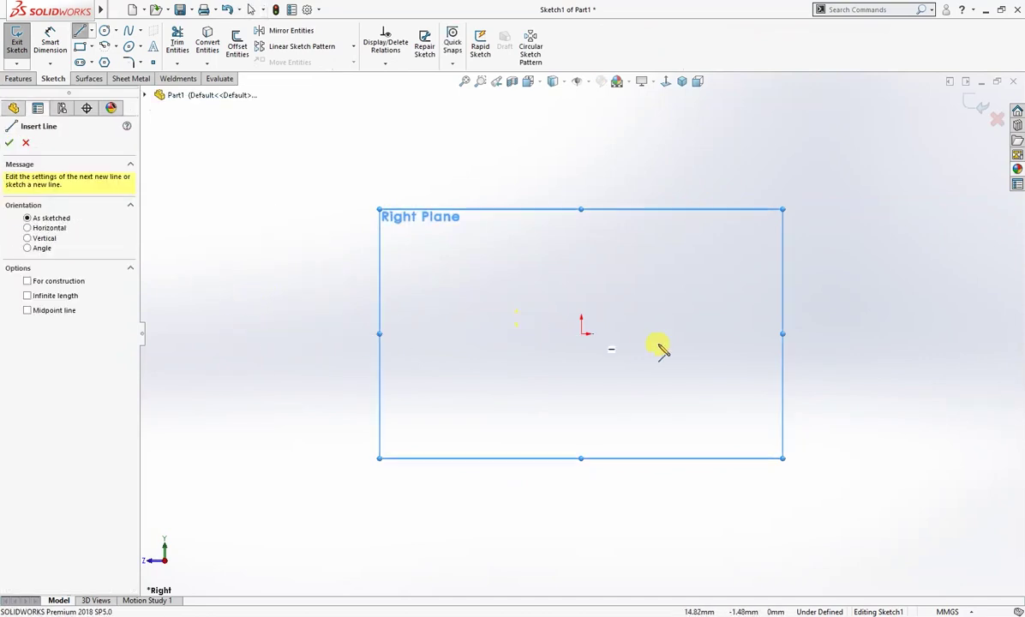
{"action": "left_click", "coordinate": [582, 334]}
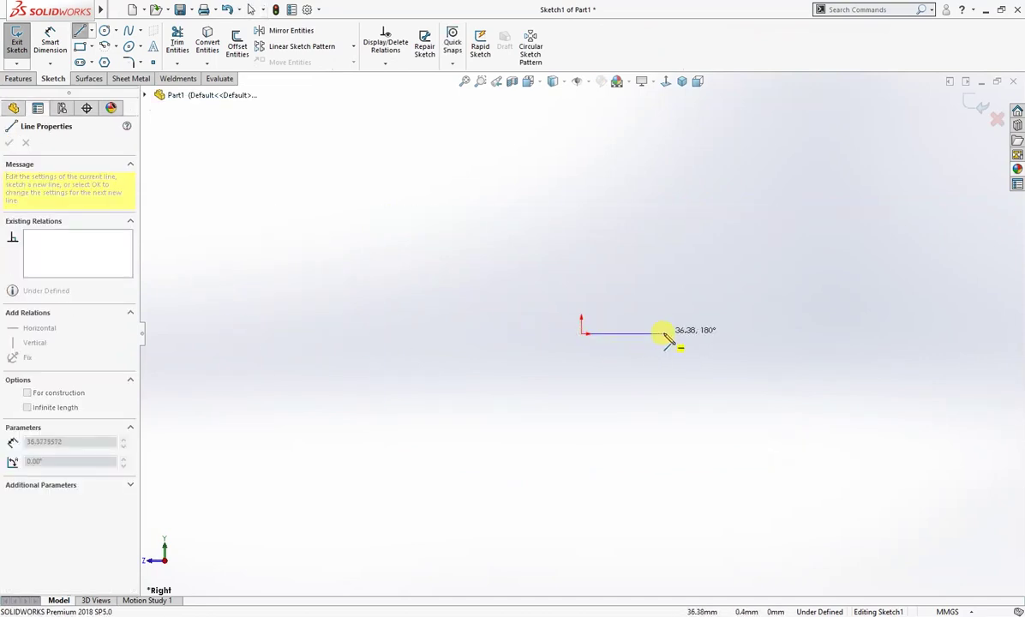
{"action": "left_click", "coordinate": [664, 334]}
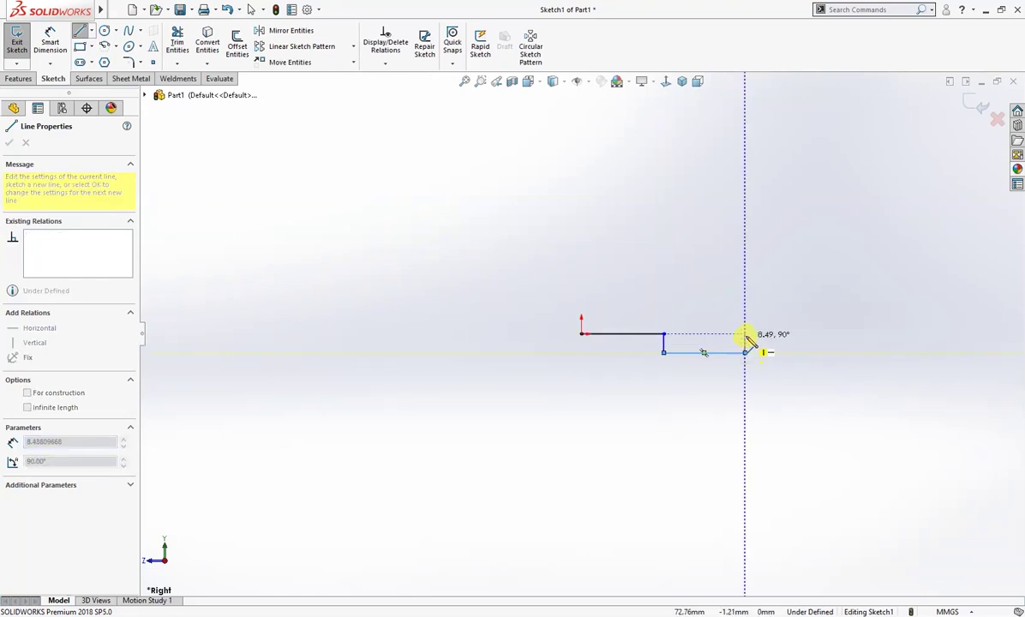
{"action": "left_click", "coordinate": [745, 352]}
{"action": "left_click", "coordinate": [745, 334]}
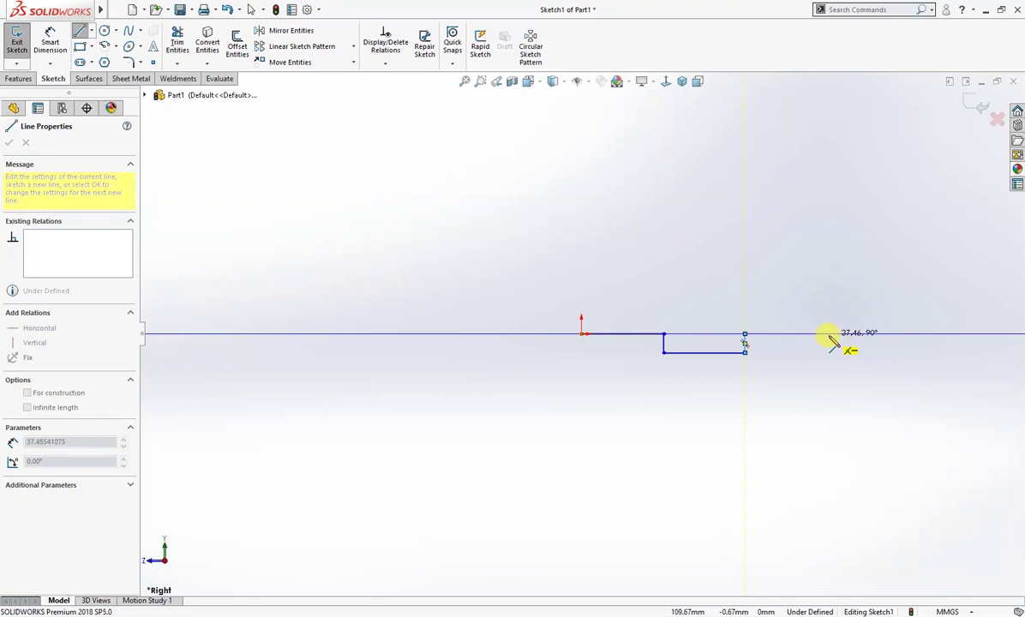
{"action": "left_click", "coordinate": [821, 334]}
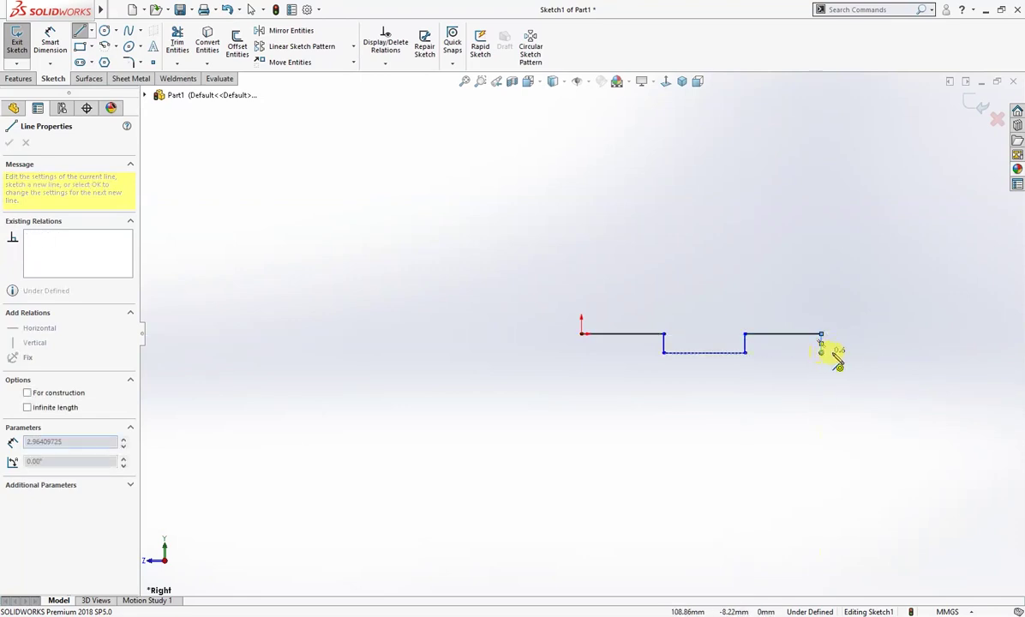
{"action": "left_click", "coordinate": [822, 352]}
{"action": "left_click", "coordinate": [892, 352]}
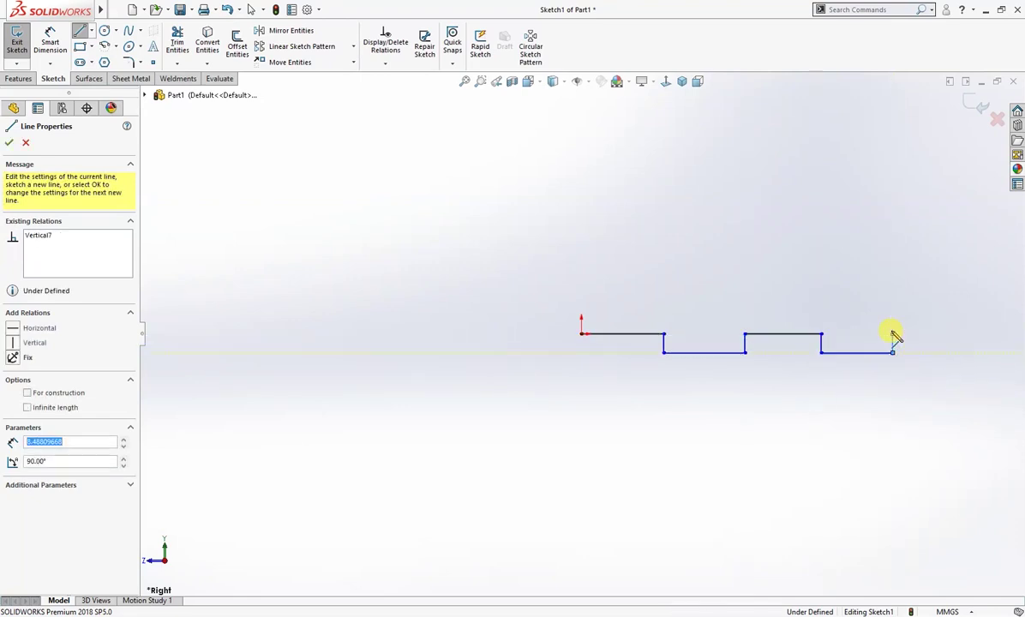
{"action": "left_click", "coordinate": [893, 333]}
{"action": "left_click", "coordinate": [945, 330]}
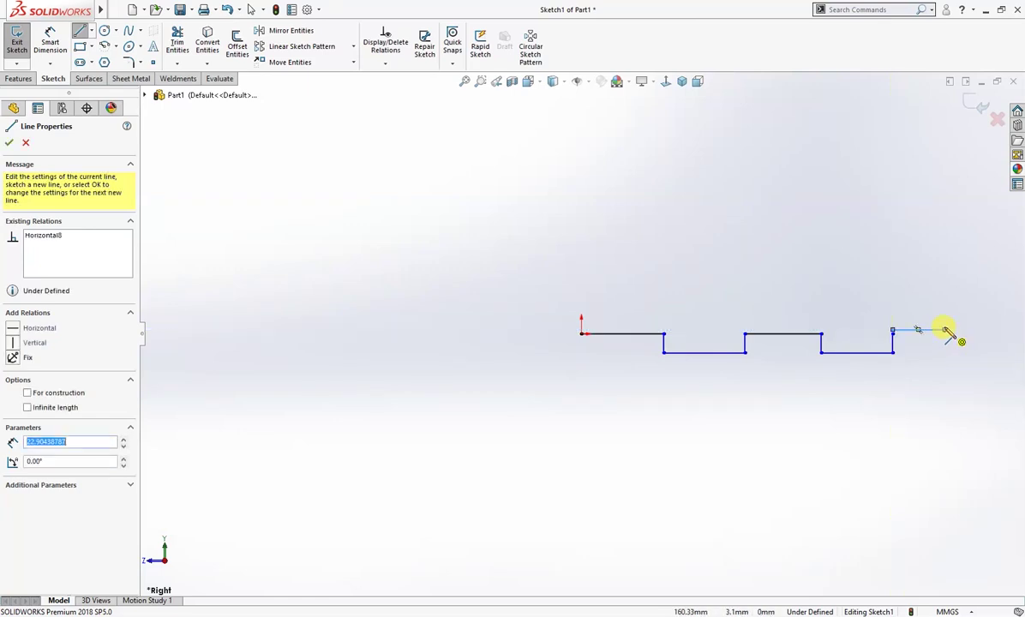
{"action": "left_click", "coordinate": [946, 254]}
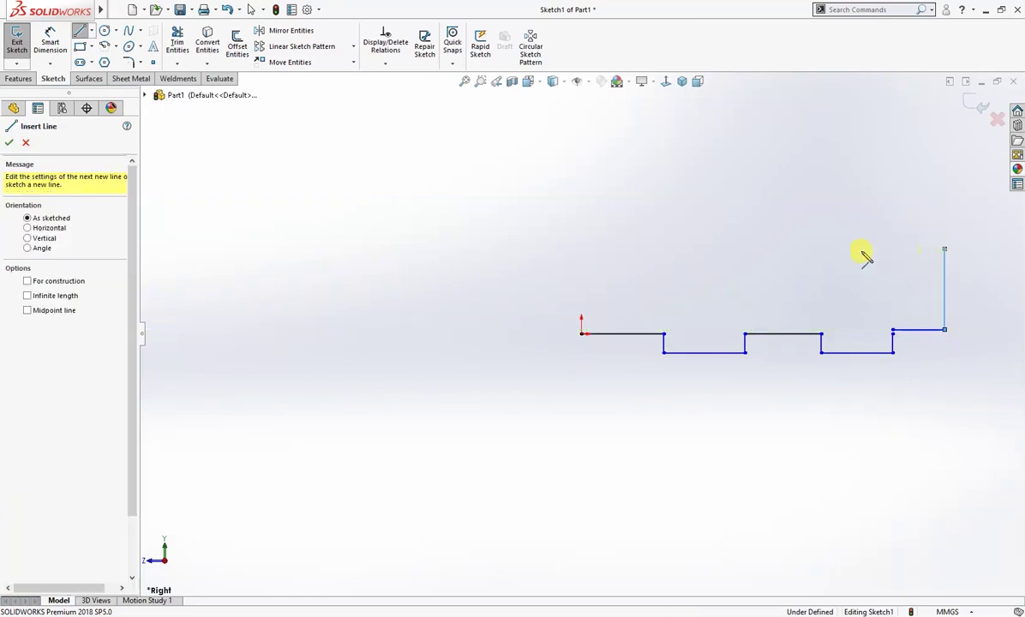
{"action": "key", "text": "Escape"}
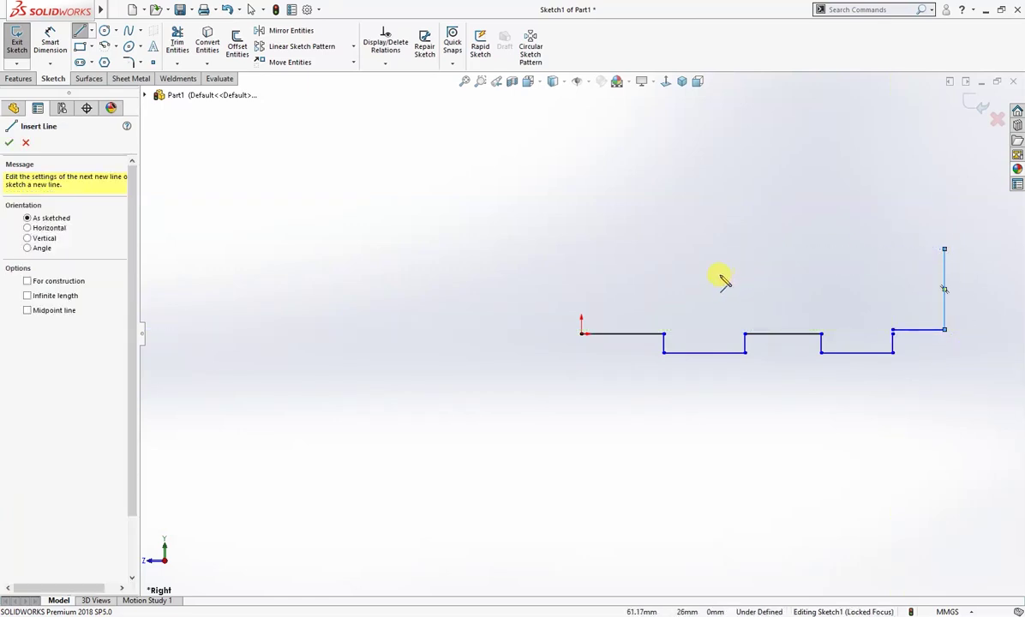
- Draw the high top edge, sloped step and lower top edge, closing the profile at the origin
{"action": "left_click", "coordinate": [945, 249]}
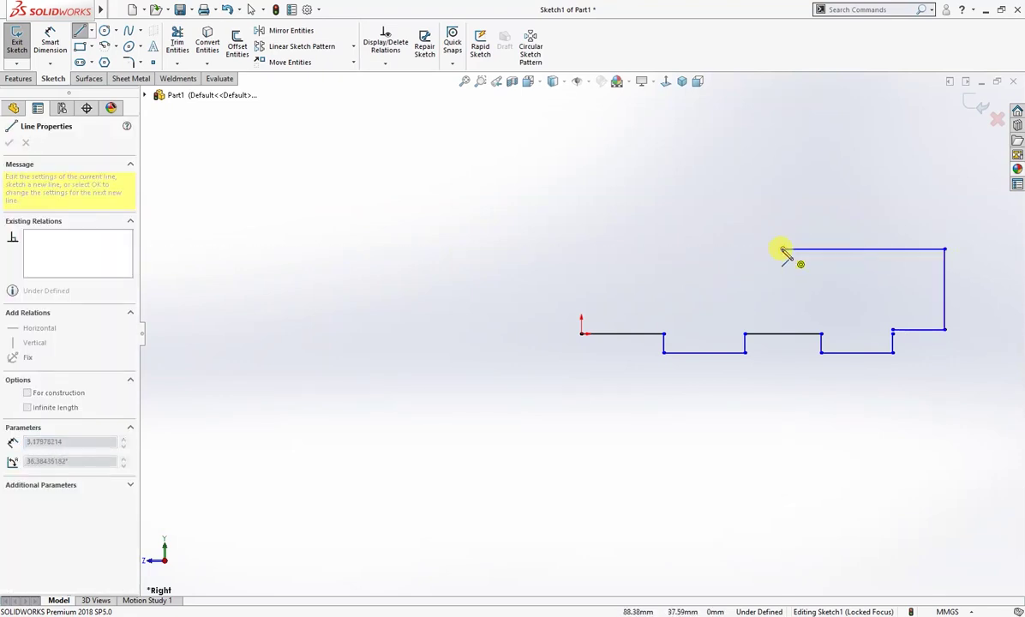
{"action": "left_click", "coordinate": [783, 250]}
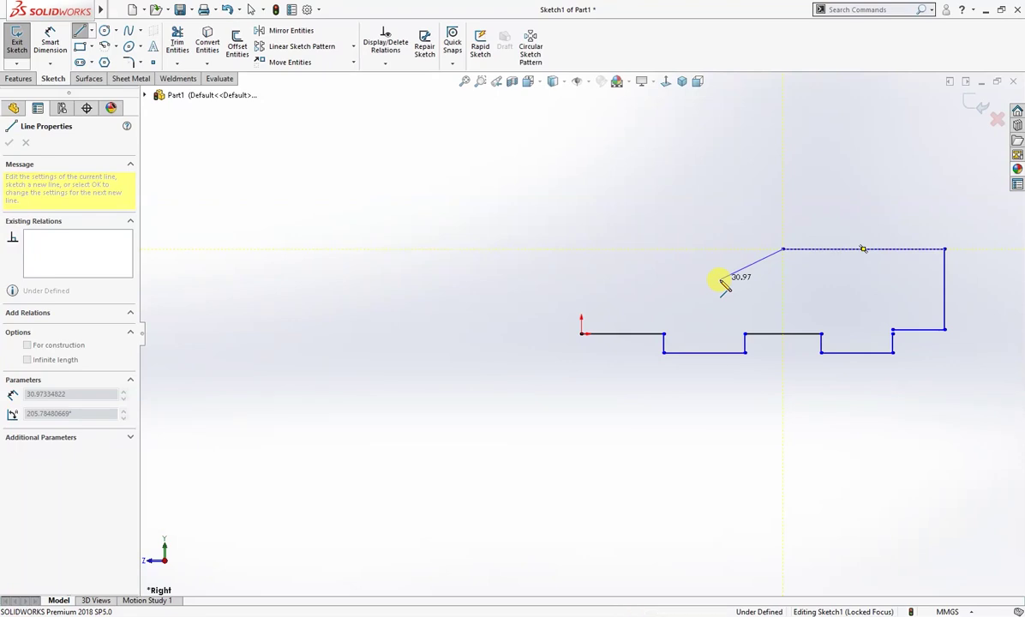
{"action": "left_click", "coordinate": [720, 279]}
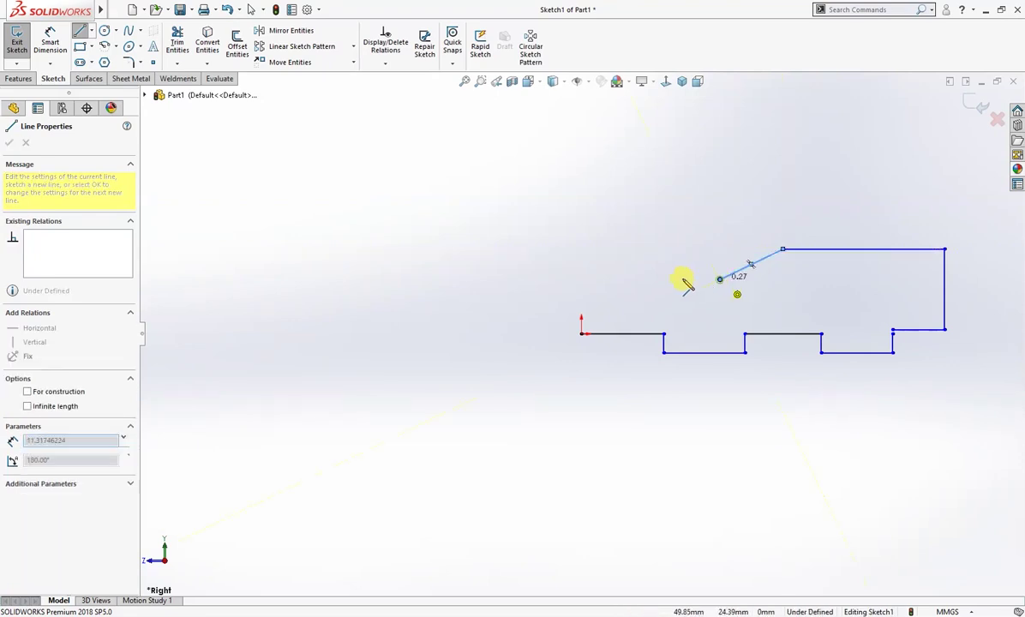
{"action": "left_click", "coordinate": [581, 280]}
{"action": "left_click", "coordinate": [582, 334]}
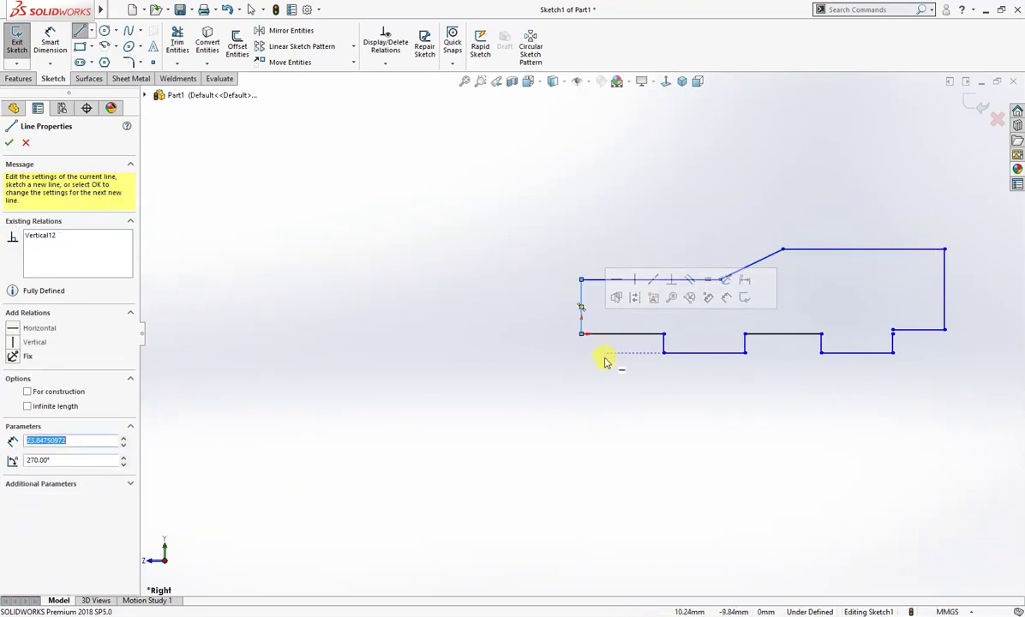
{"action": "right_click_drag", "start_coordinate": [633, 431], "coordinate": [635, 408]}
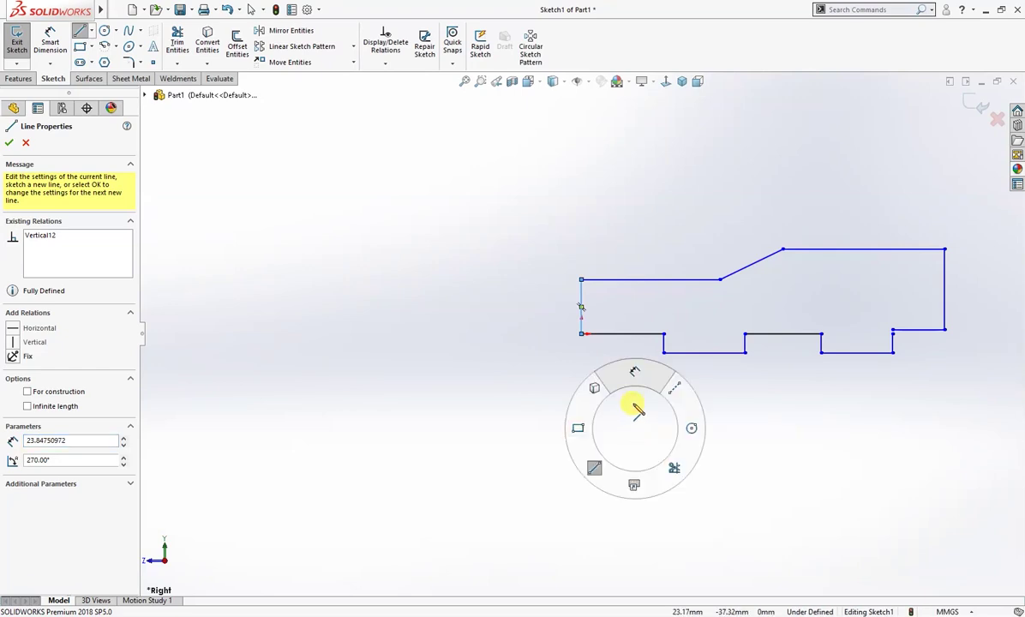
{"action": "key", "text": "Escape"}
{"action": "key", "text": "Escape"}
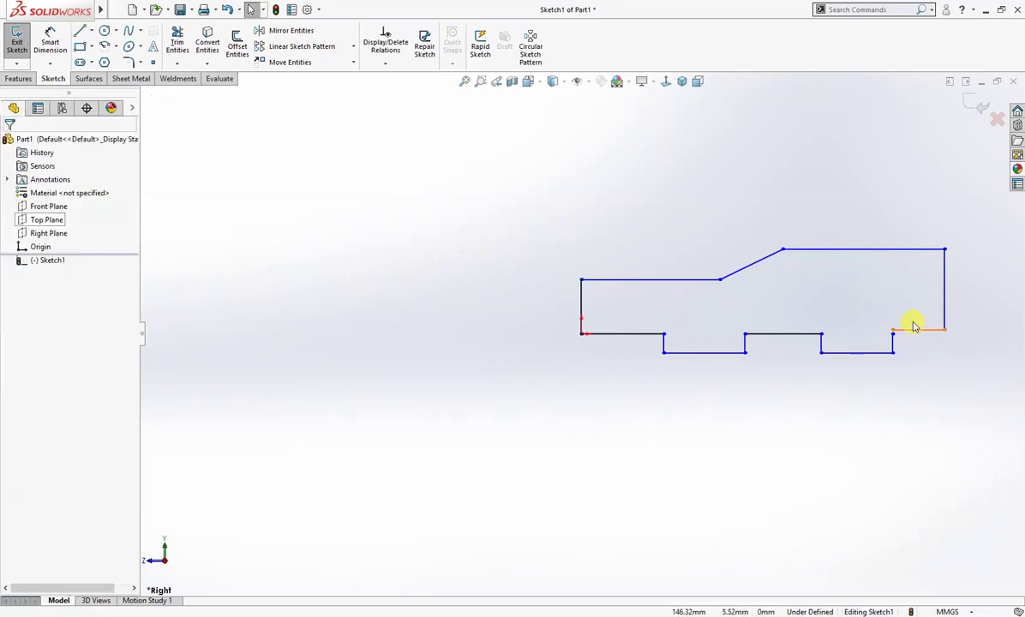
- Make the three bottom edge segments collinear
{"action": "left_click_drag", "start_coordinate": [892, 336], "coordinate": [893, 330]}
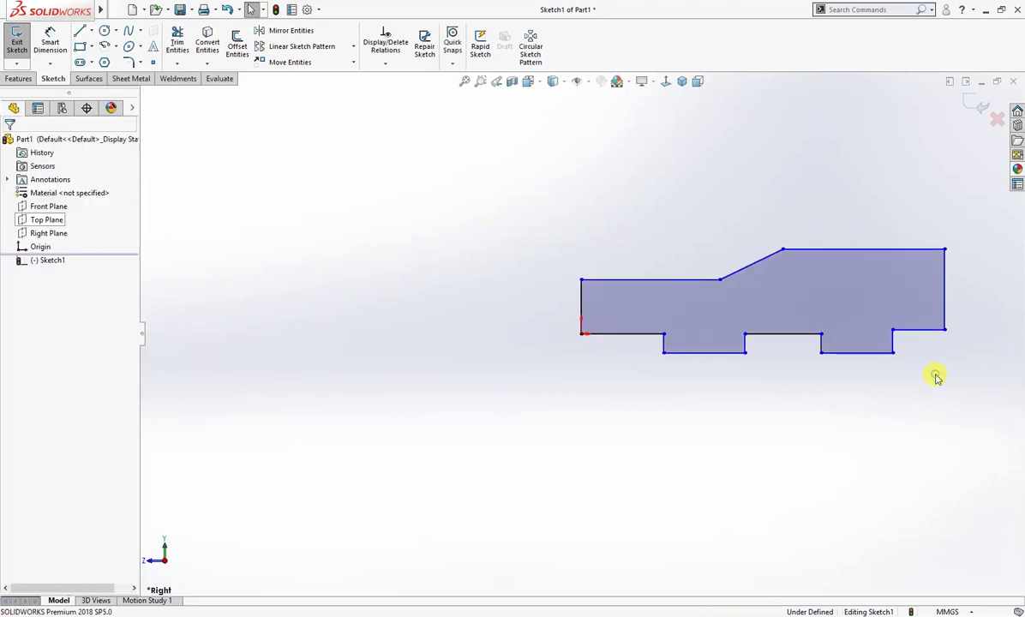
{"action": "left_click", "coordinate": [914, 334]}
{"action": "left_click", "coordinate": [786, 334], "text": "ctrl"}
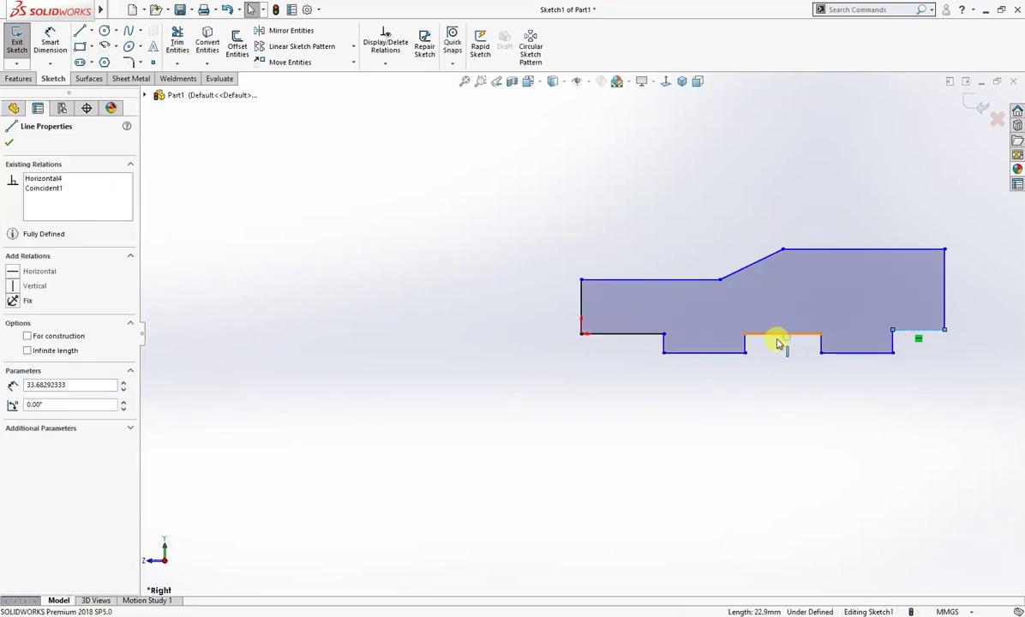
{"action": "left_click", "coordinate": [658, 334], "text": "ctrl"}
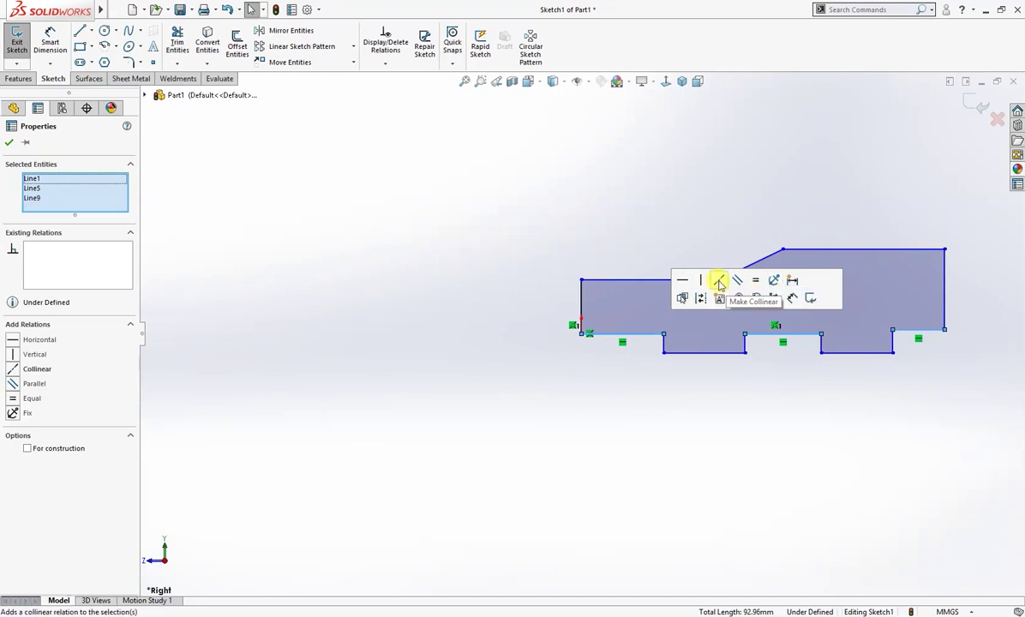
{"action": "left_click", "coordinate": [718, 280]}
{"action": "left_click", "coordinate": [673, 366]}
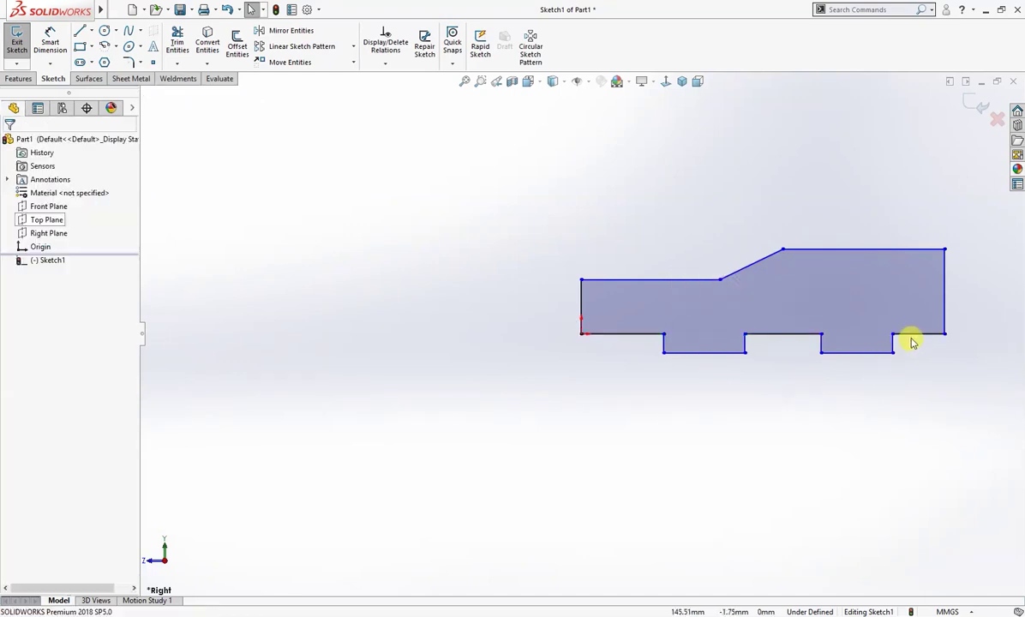
- Make the two end bottom segments equal, and the notch floors collinear and equal width
{"action": "left_click", "coordinate": [911, 339]}
{"action": "left_click", "coordinate": [644, 337], "text": "ctrl"}
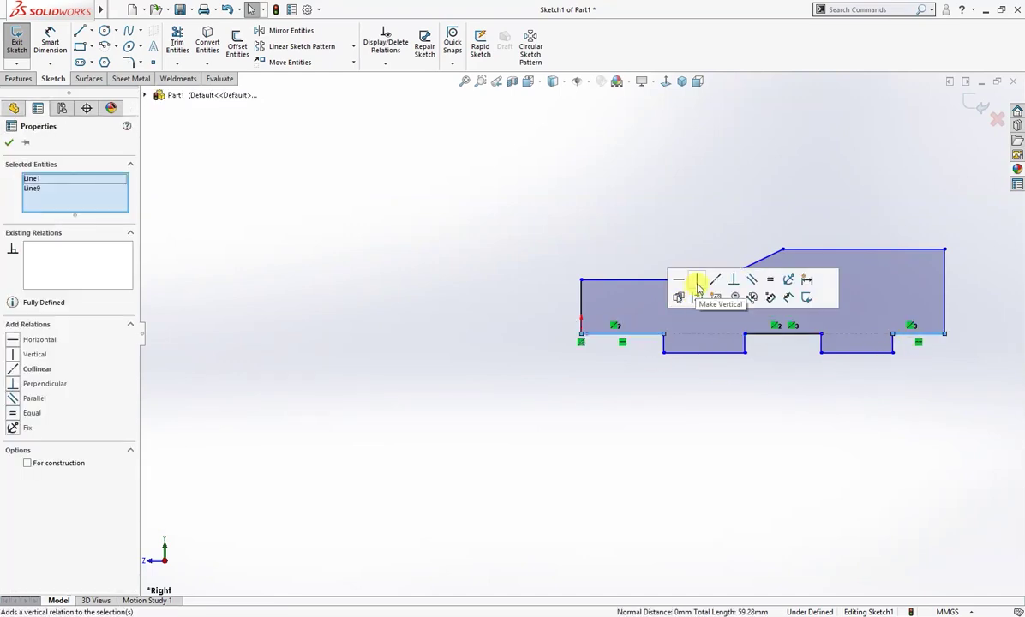
{"action": "left_click", "coordinate": [769, 281]}
{"action": "left_click", "coordinate": [718, 391]}
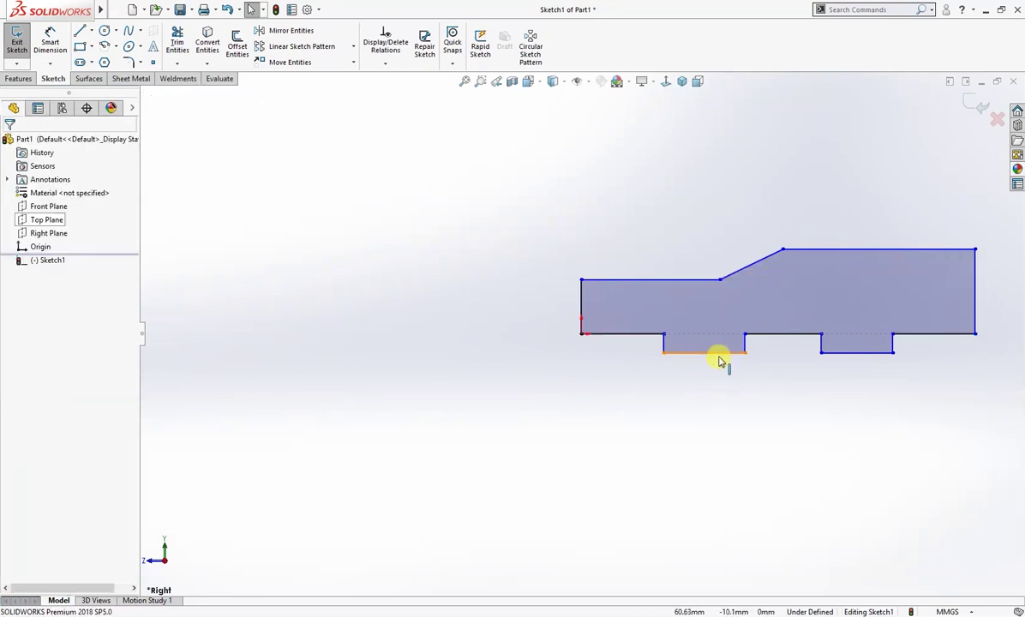
{"action": "left_click", "coordinate": [716, 352]}
{"action": "left_click", "coordinate": [849, 352], "text": "ctrl"}
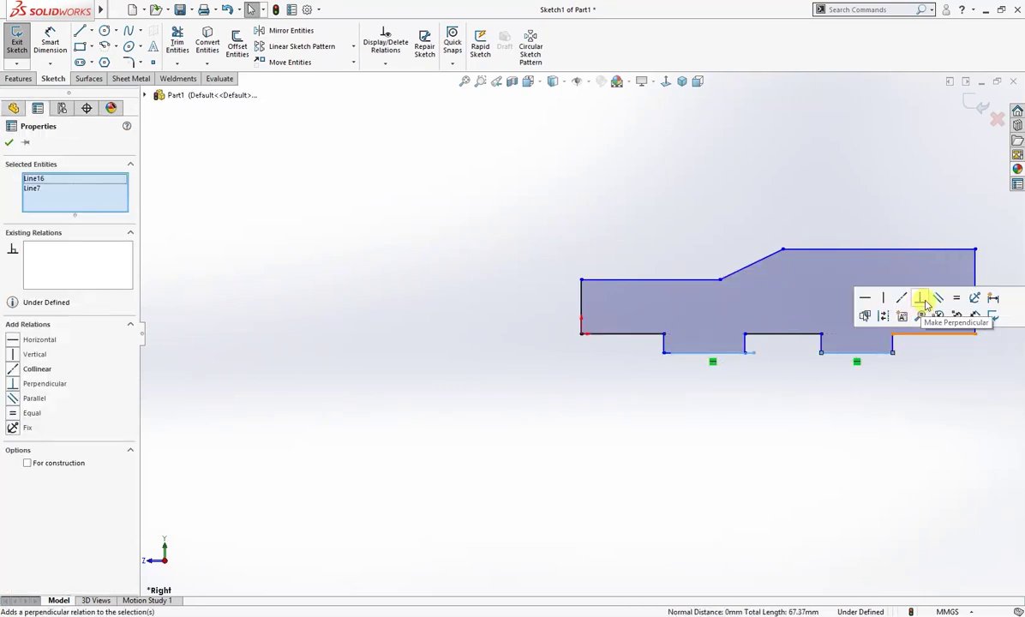
{"action": "left_click", "coordinate": [902, 298]}
{"action": "left_click", "coordinate": [954, 300]}
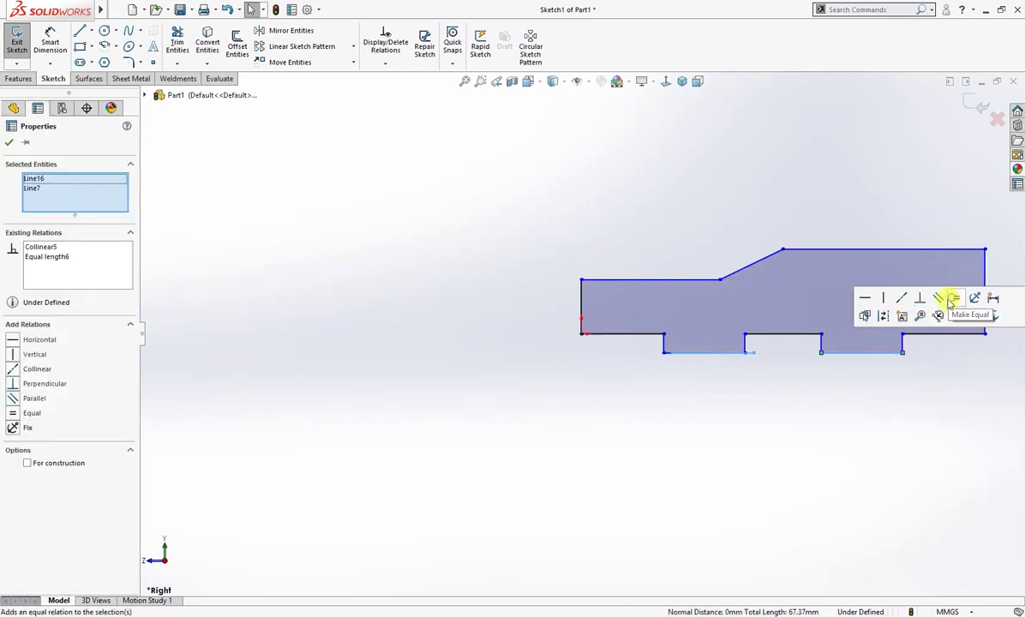
{"action": "left_click", "coordinate": [887, 390]}
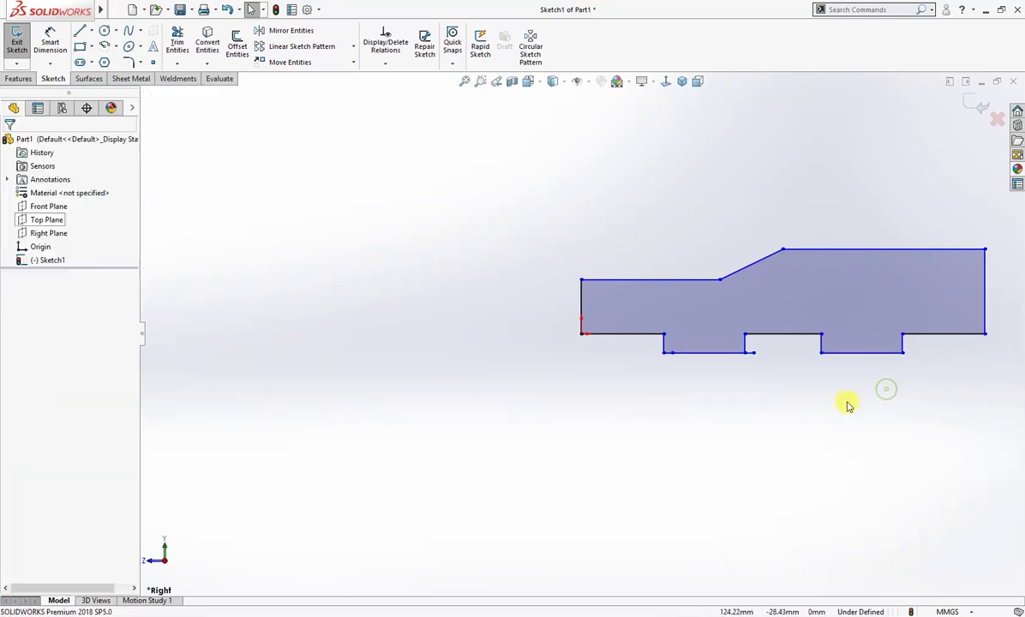
- Move the stray groove corner point to X = 76 and fit the profile in view
{"action": "left_click", "coordinate": [752, 354]}
{"action": "left_click", "coordinate": [749, 356]}
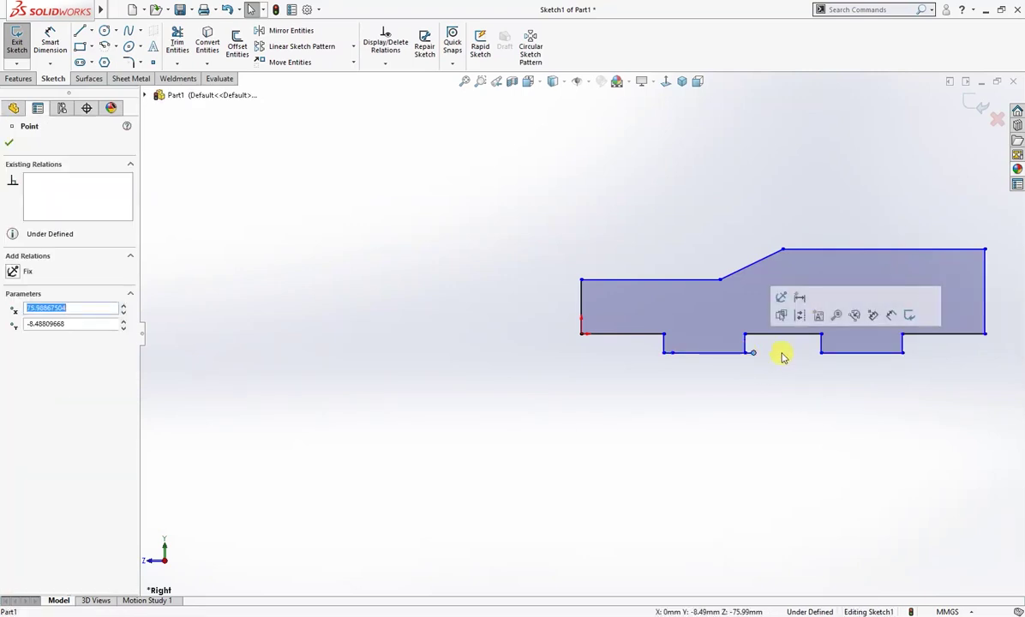
{"action": "type", "text": "76"}
{"action": "key", "text": "Return"}
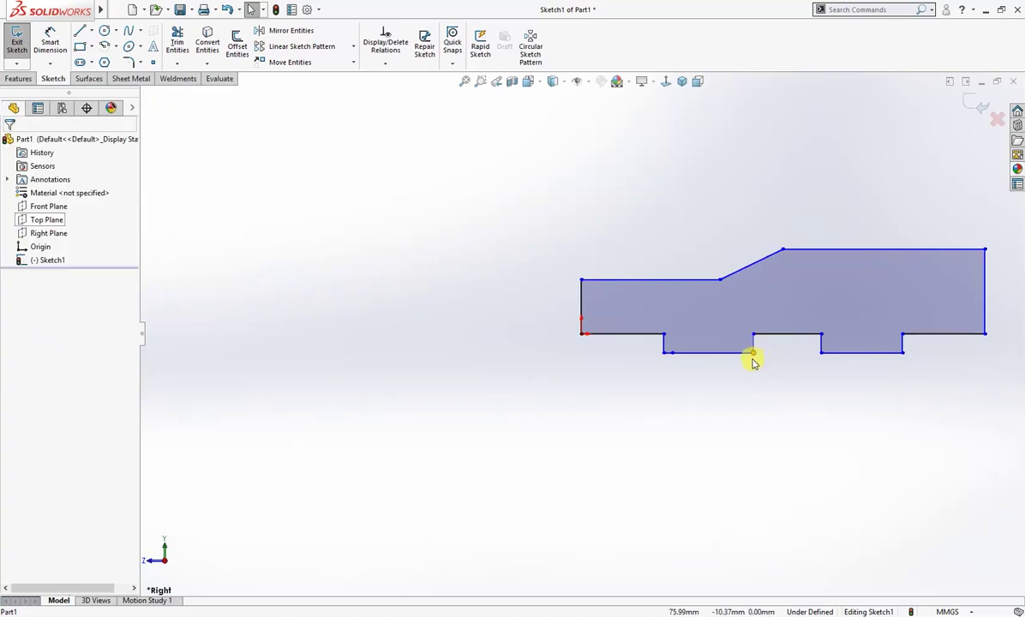
{"action": "left_click", "coordinate": [712, 354]}
{"action": "left_click", "coordinate": [710, 362]}
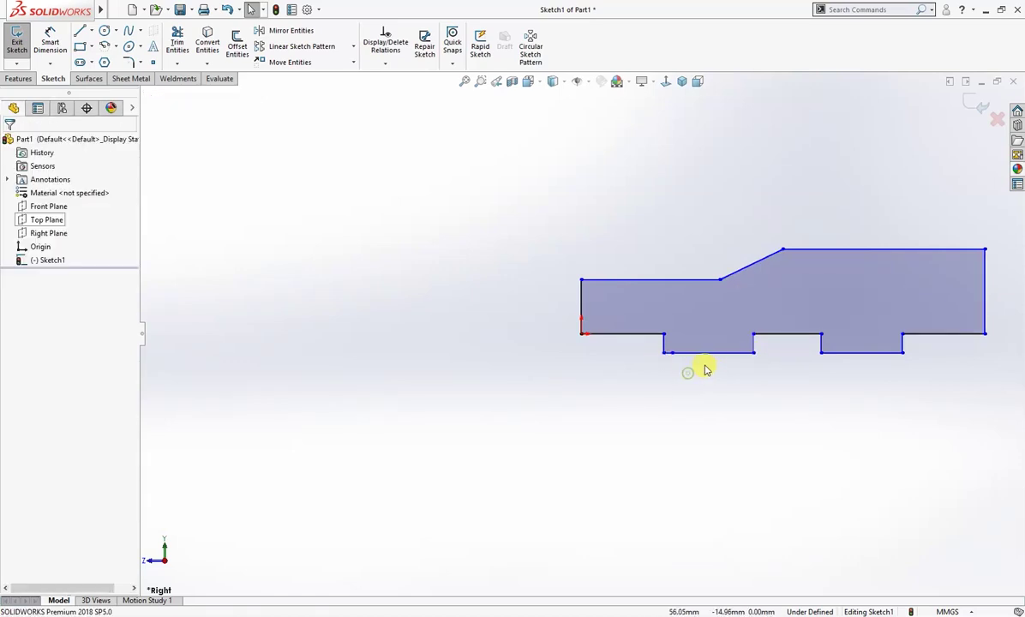
{"action": "scroll", "coordinate": [709, 360], "scroll_direction": "down", "scroll_amount": 3}
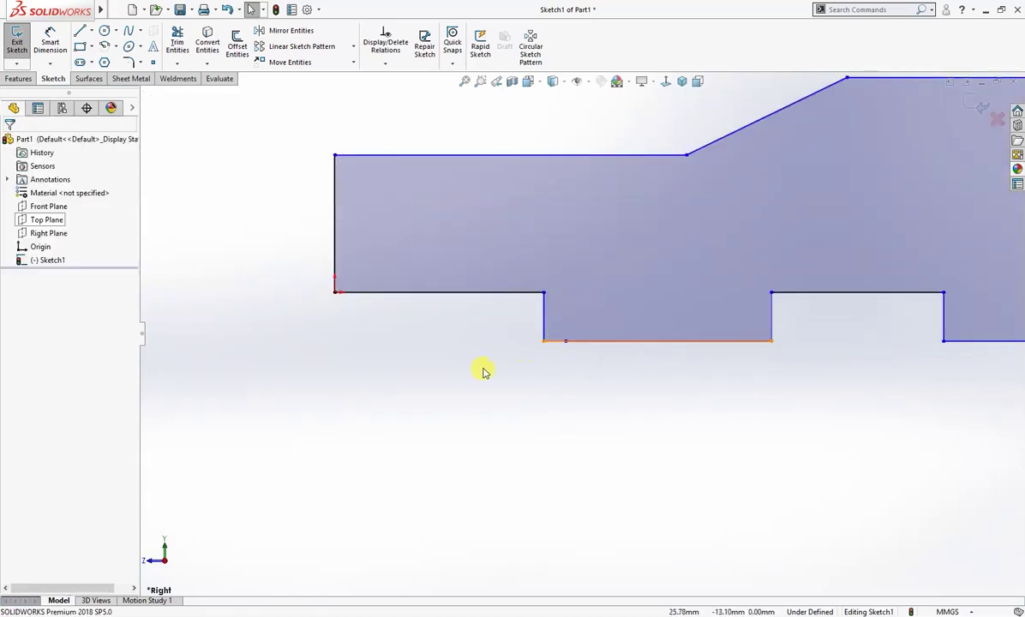
{"action": "left_click_drag", "start_coordinate": [483, 370], "coordinate": [611, 320]}
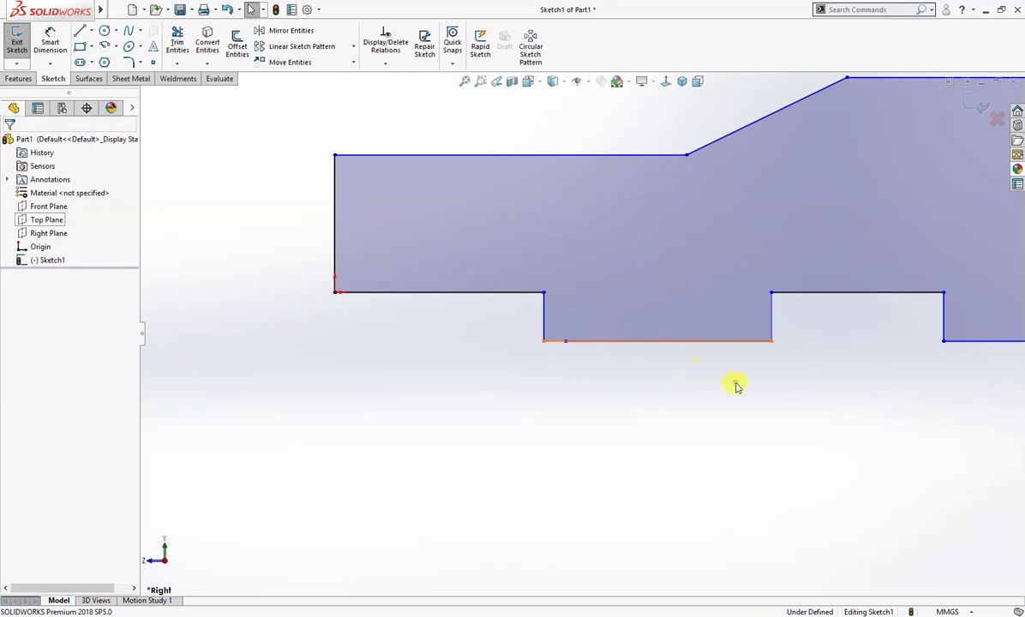
{"action": "scroll", "coordinate": [736, 386], "scroll_direction": "up", "scroll_amount": 3}
{"action": "scroll", "coordinate": [742, 379], "scroll_direction": "up", "scroll_amount": 1}
{"action": "scroll", "coordinate": [686, 364], "scroll_direction": "down", "scroll_amount": 2}
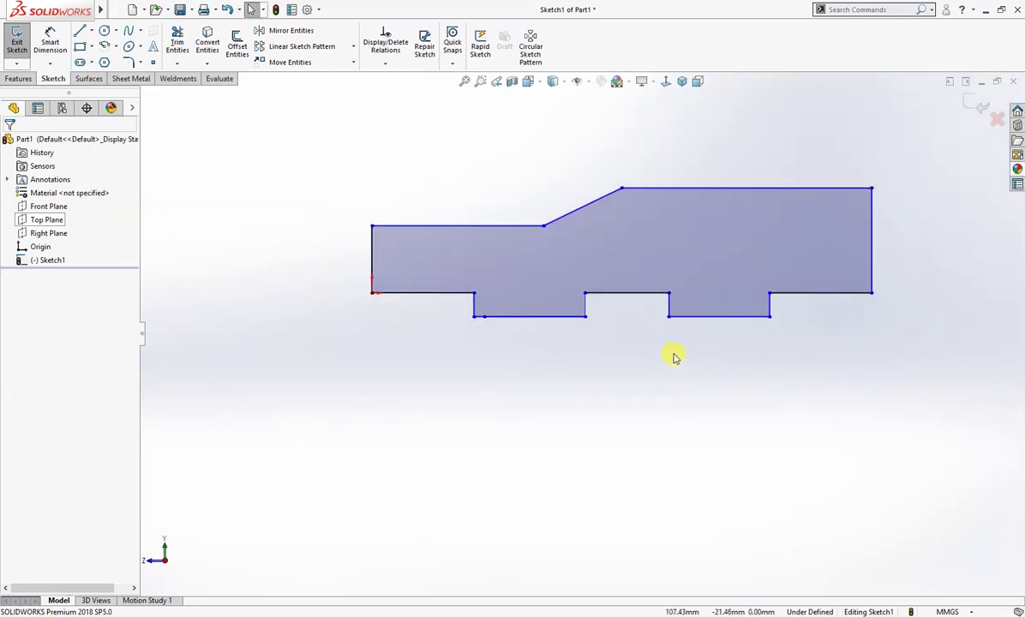
{"action": "key", "text": "f"}
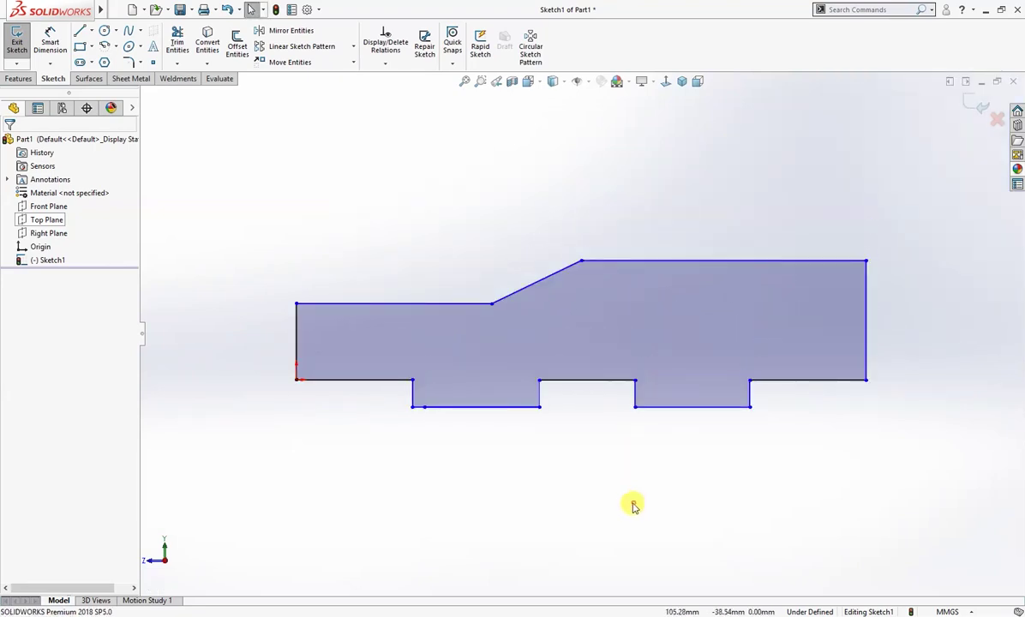
{"action": "right_click_drag", "start_coordinate": [633, 501], "coordinate": [631, 462]}
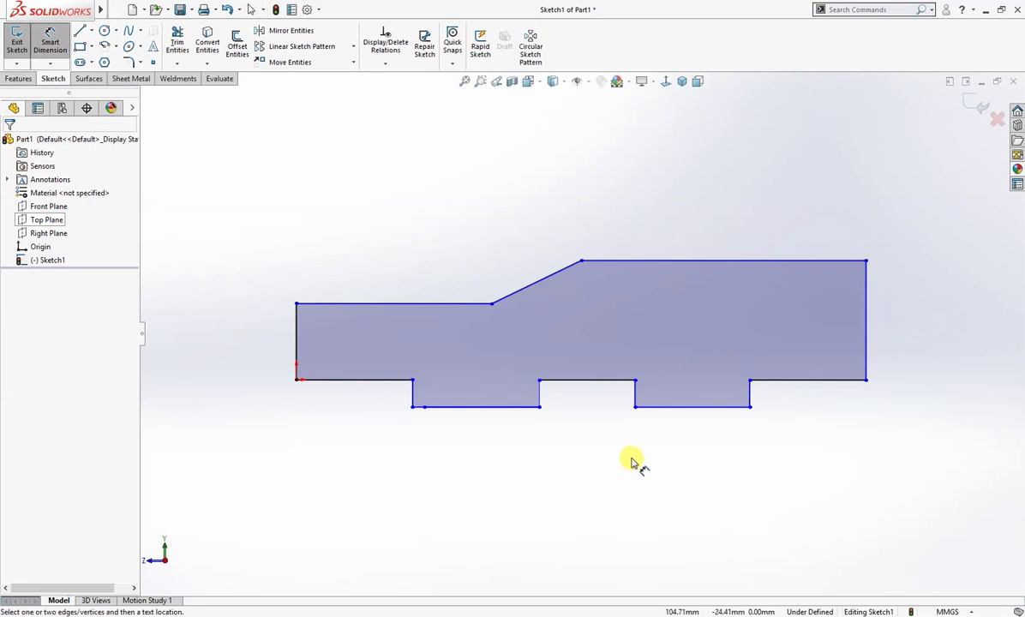
- Dimension the bottom segments 50, 37.5 (first groove) and 25 (between grooves)
{"action": "left_click", "coordinate": [343, 380]}
{"action": "left_click", "coordinate": [354, 449]}
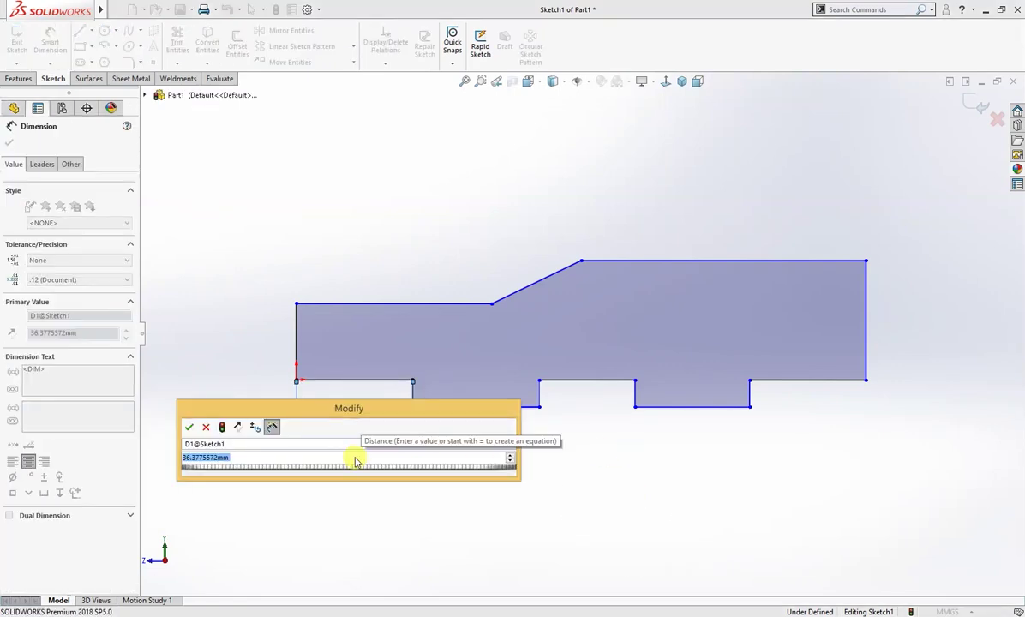
{"action": "type", "text": "50"}
{"action": "key", "text": "Return"}
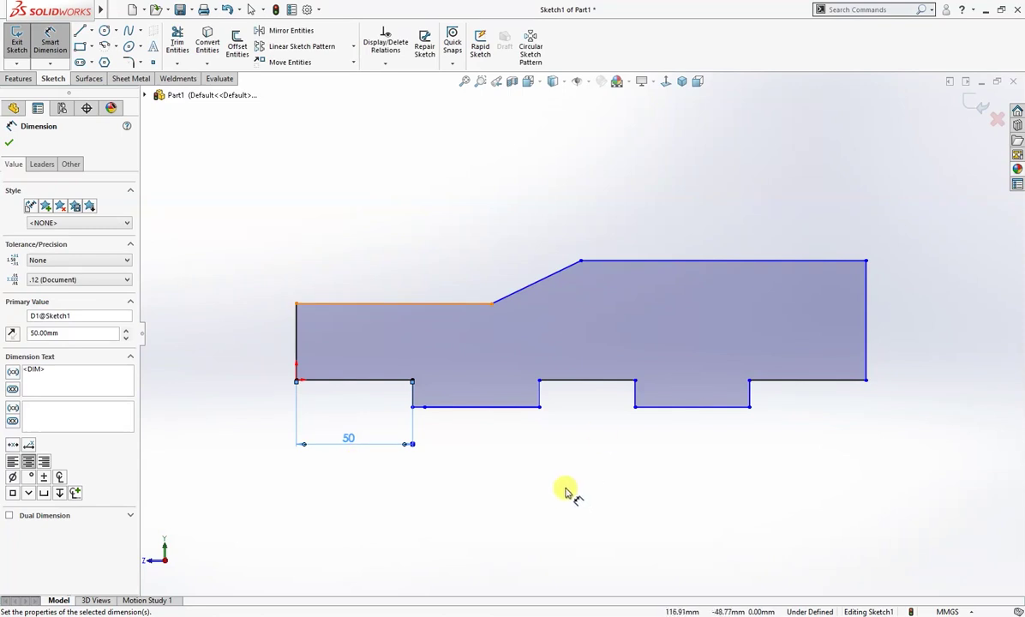
{"action": "left_click", "coordinate": [477, 410]}
{"action": "left_click", "coordinate": [473, 444]}
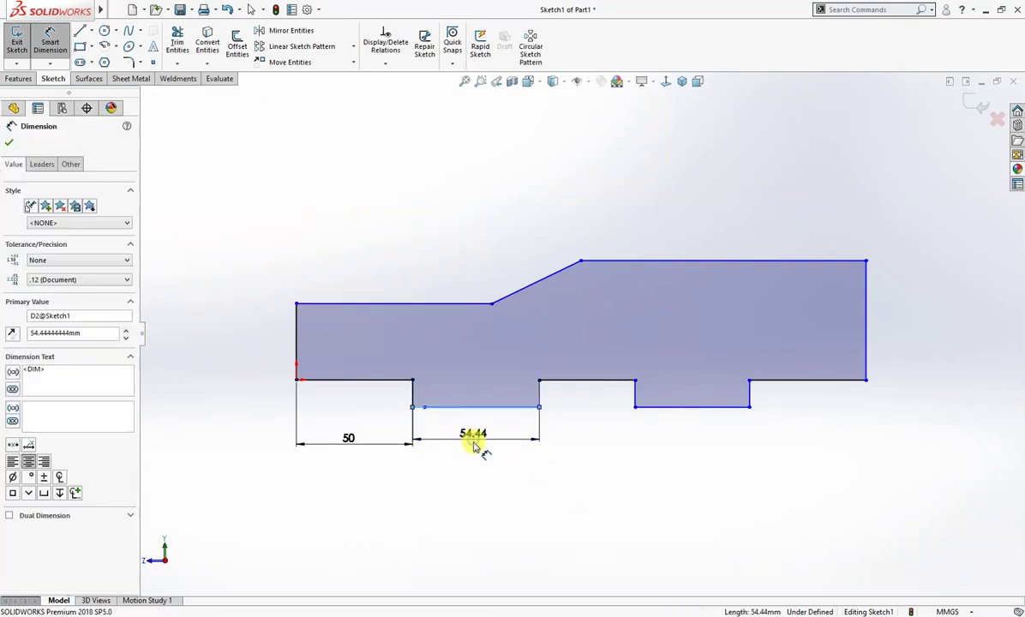
{"action": "type", "text": "37.5"}
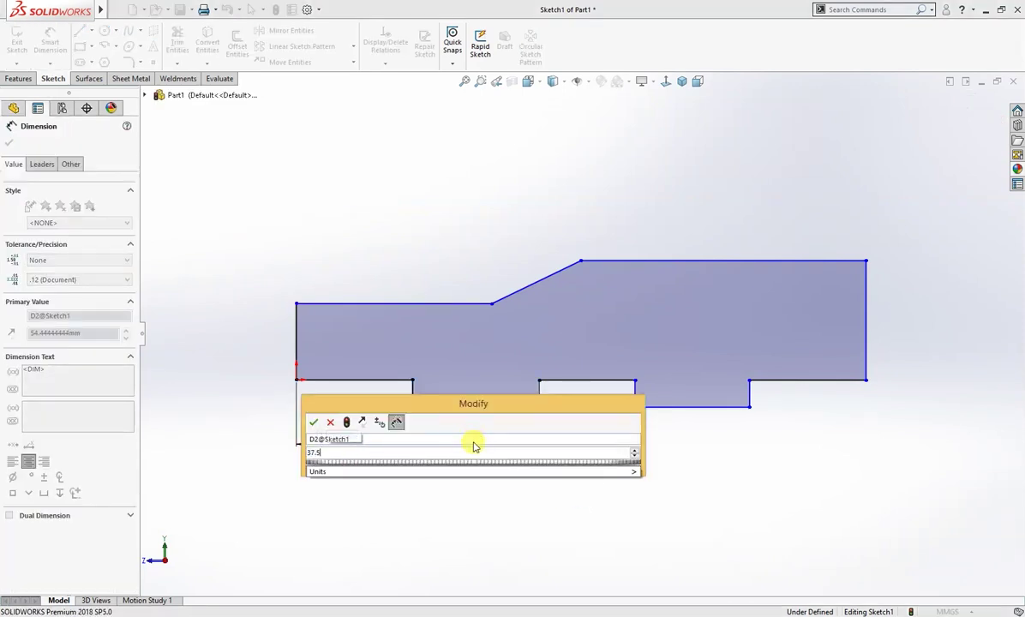
{"action": "key", "text": "Return"}
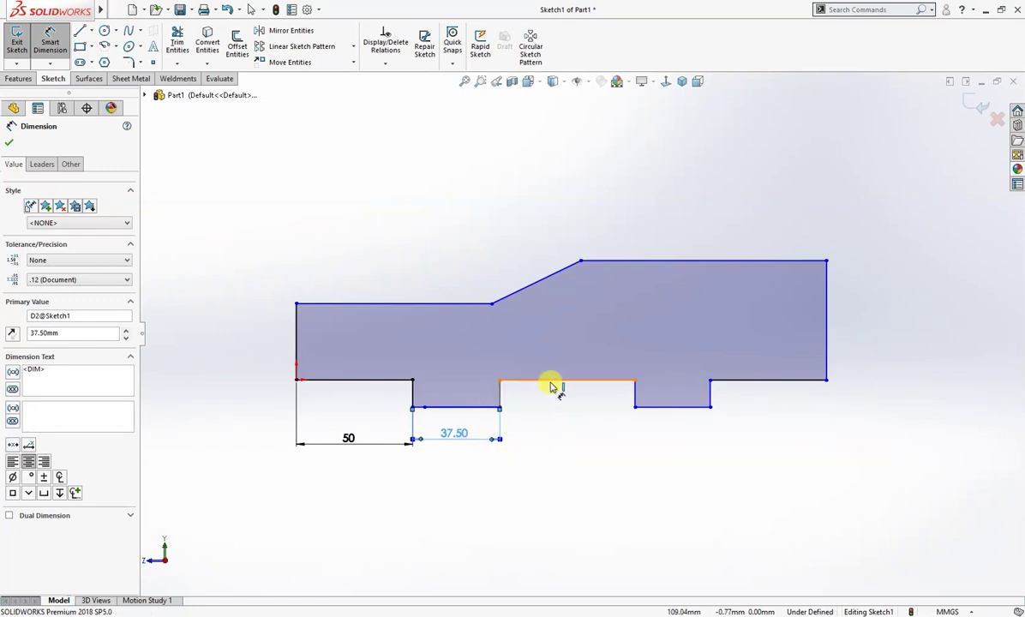
{"action": "left_click", "coordinate": [551, 386]}
{"action": "left_click", "coordinate": [556, 443]}
{"action": "type", "text": "25"}
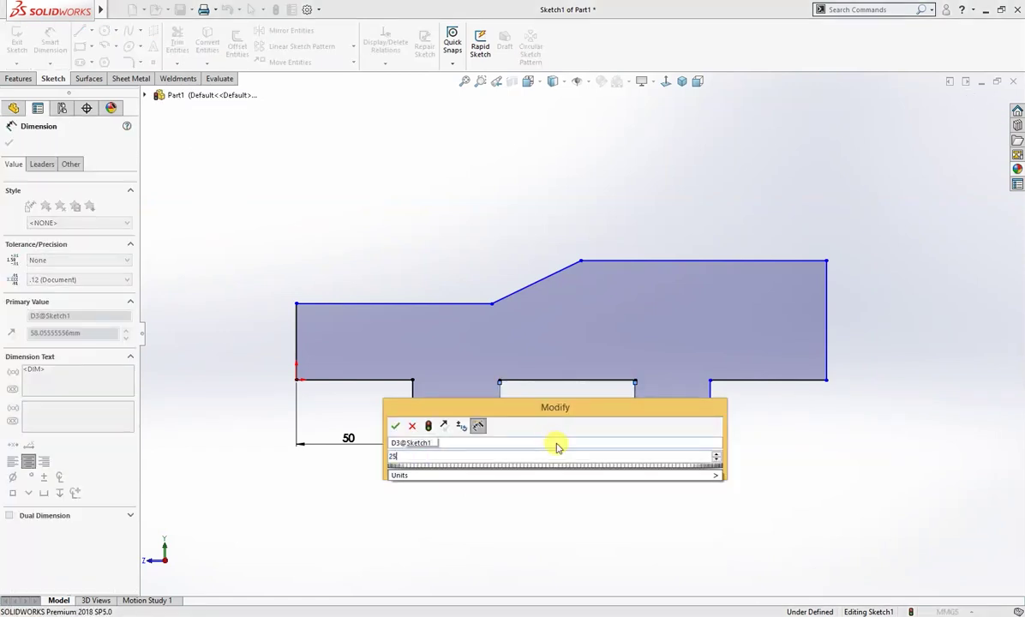
{"action": "key", "text": "Return"}
- Dimension the groove depth 10 and the right end height 40
{"action": "left_click", "coordinate": [587, 461]}
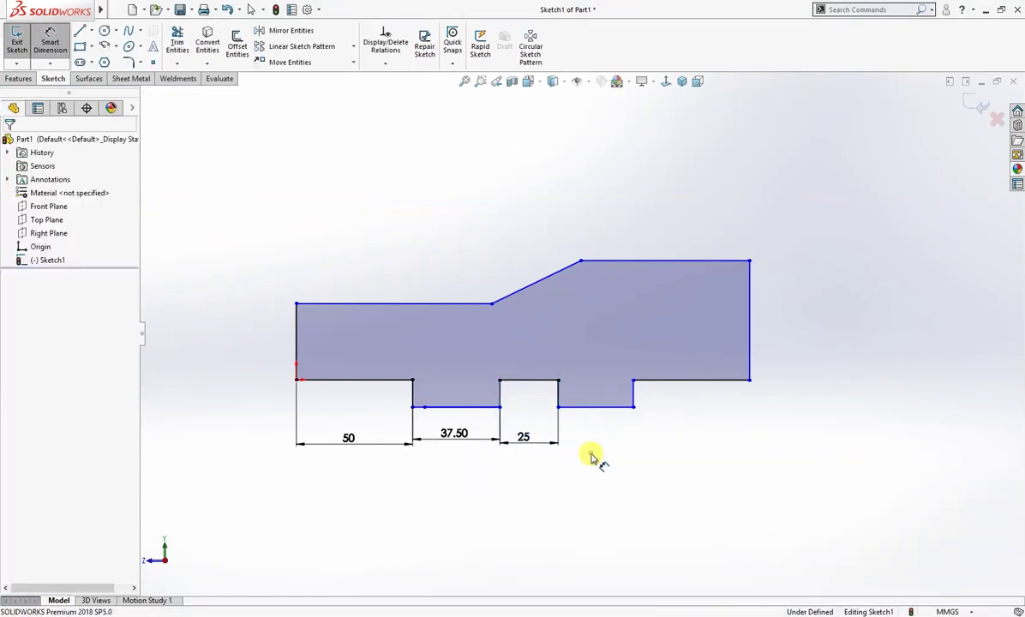
{"action": "left_click", "coordinate": [412, 393]}
{"action": "left_click", "coordinate": [382, 403]}
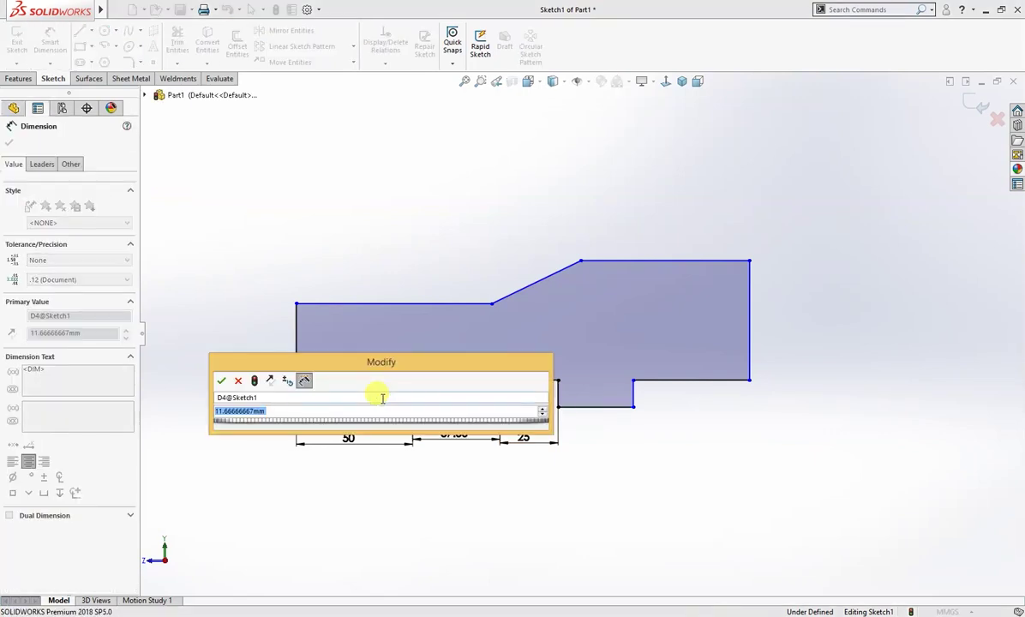
{"action": "type", "text": "10"}
{"action": "key", "text": "Return"}
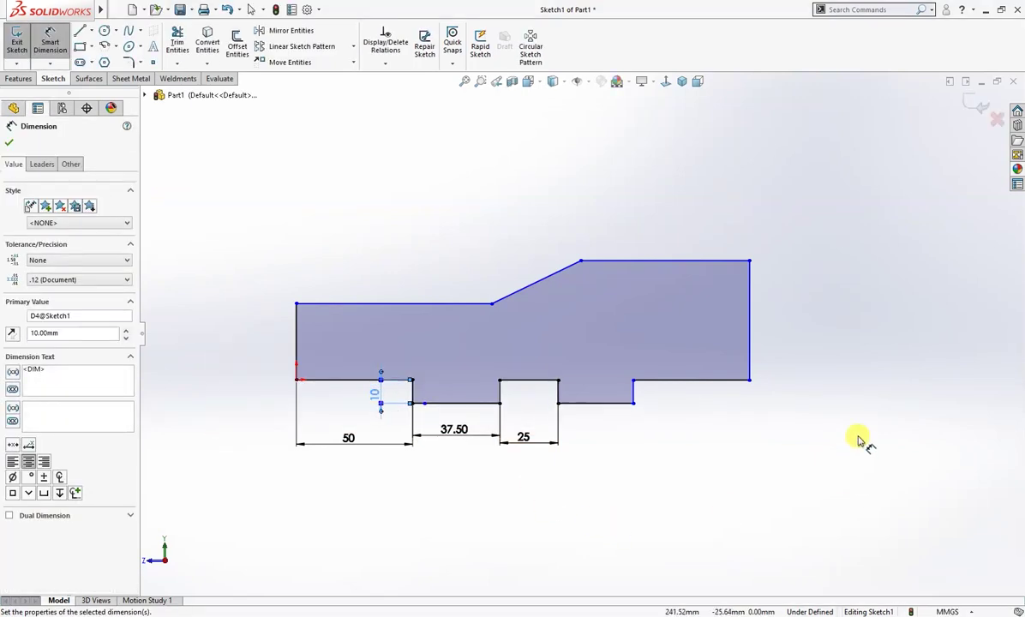
{"action": "left_click", "coordinate": [751, 344]}
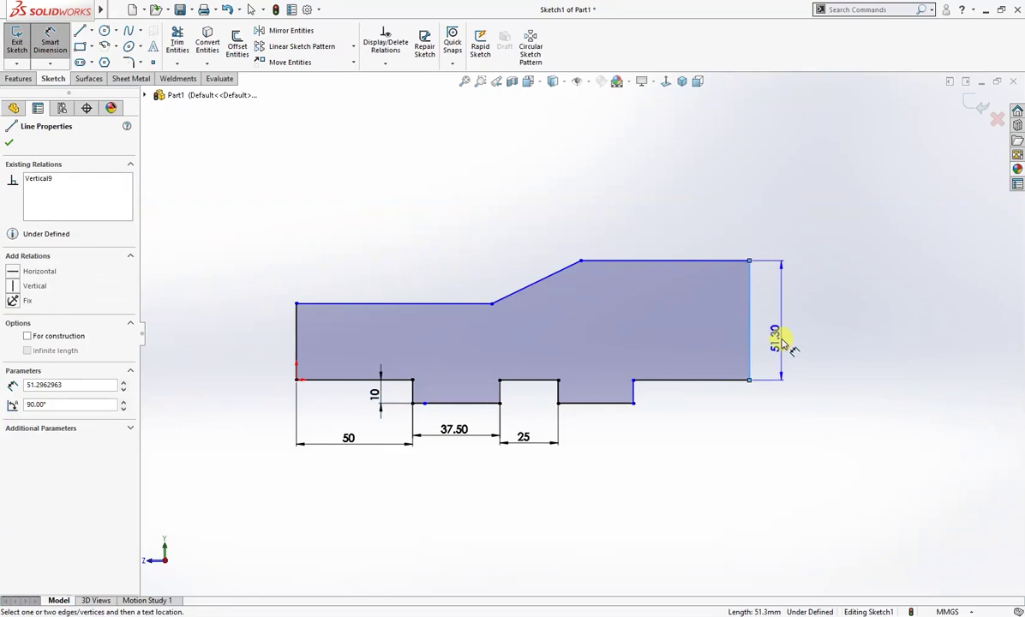
{"action": "left_click", "coordinate": [781, 340]}
{"action": "type", "text": "40"}
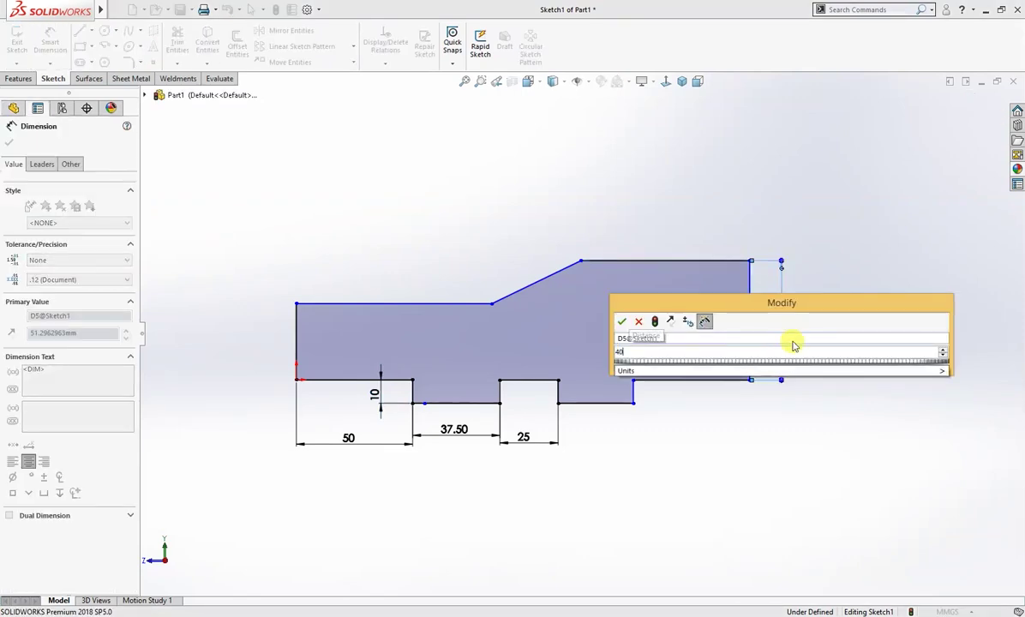
{"action": "key", "text": "Return"}
- Dimension the raised section's top length 60 and the lower left step's top length 100
{"action": "left_click", "coordinate": [682, 288]}
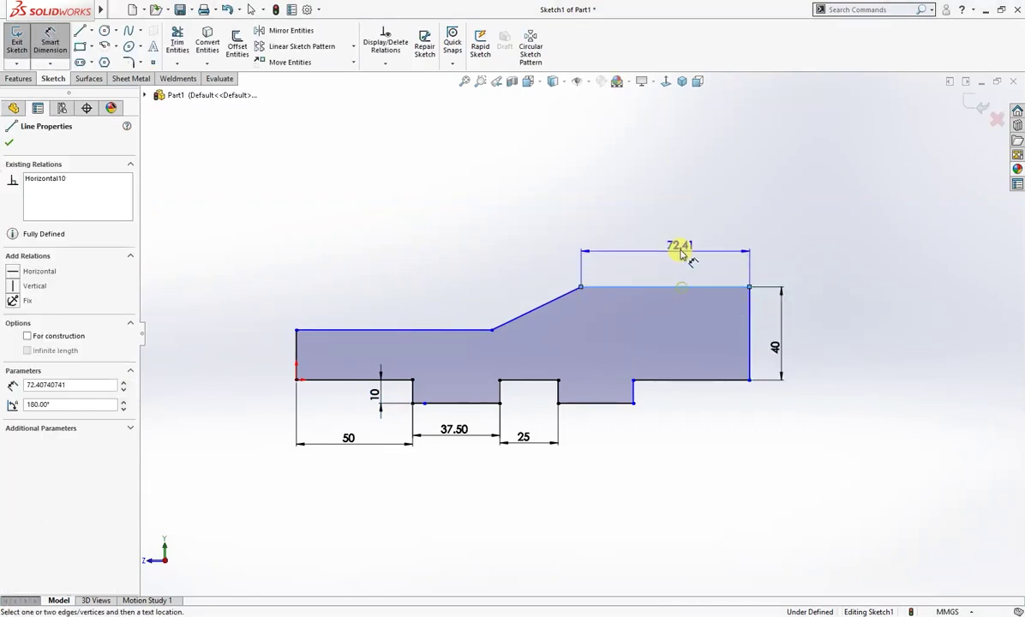
{"action": "left_click", "coordinate": [687, 245]}
{"action": "mouse_move", "coordinate": [651, 572]}
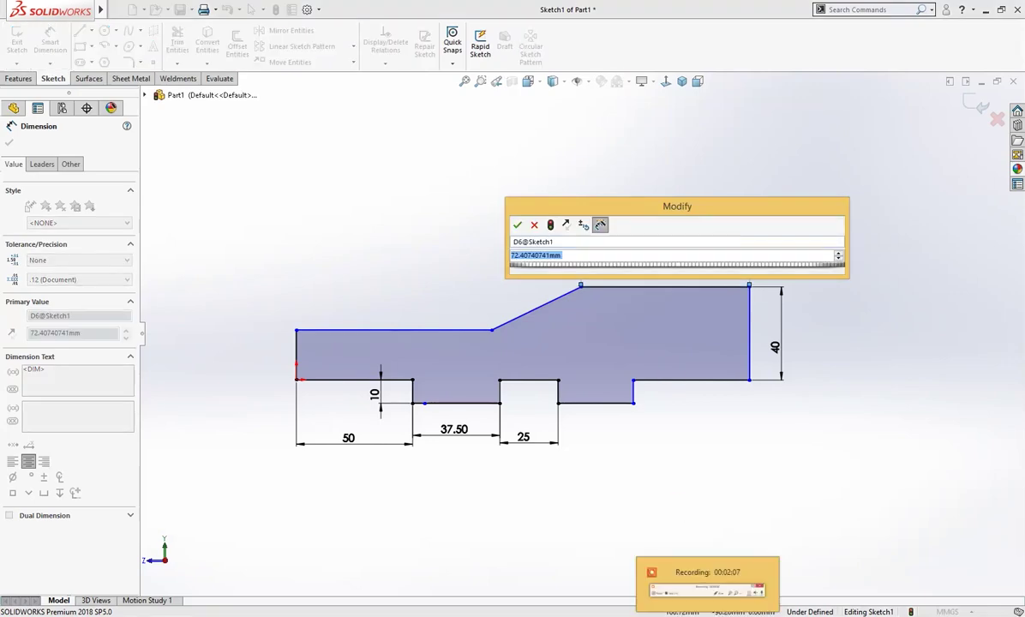
{"action": "key", "text": "alt+Tab"}
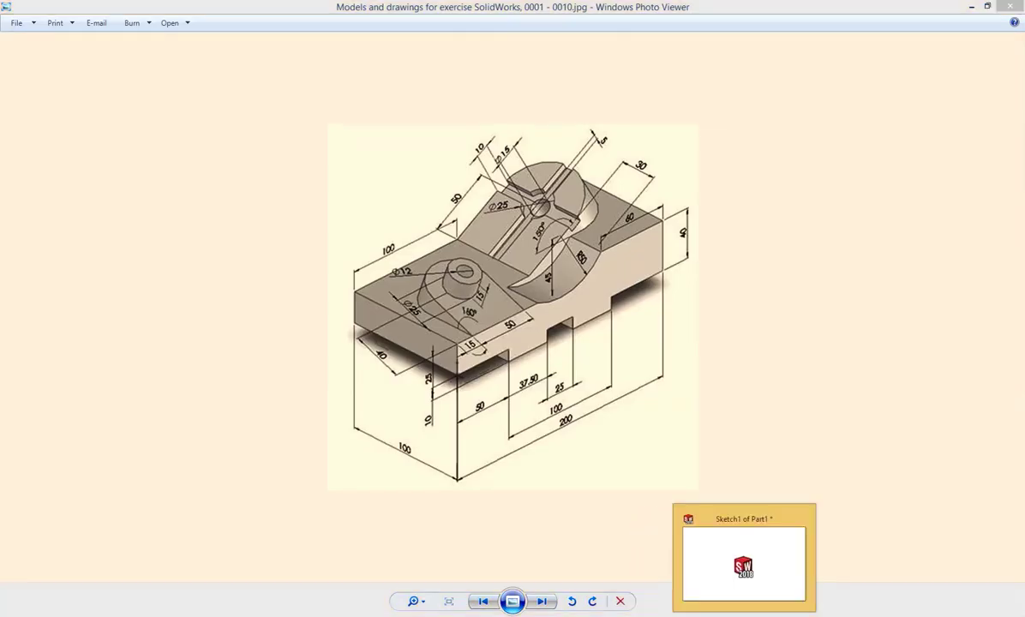
{"action": "left_click", "coordinate": [740, 564]}
{"action": "type", "text": "60"}
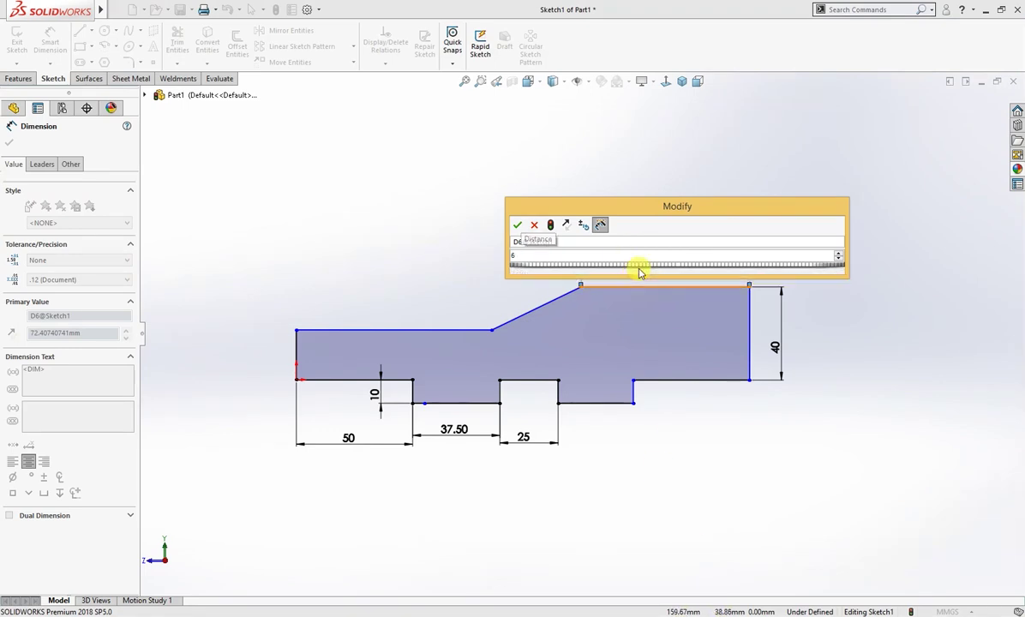
{"action": "key", "text": "Return"}
{"action": "left_click", "coordinate": [409, 330]}
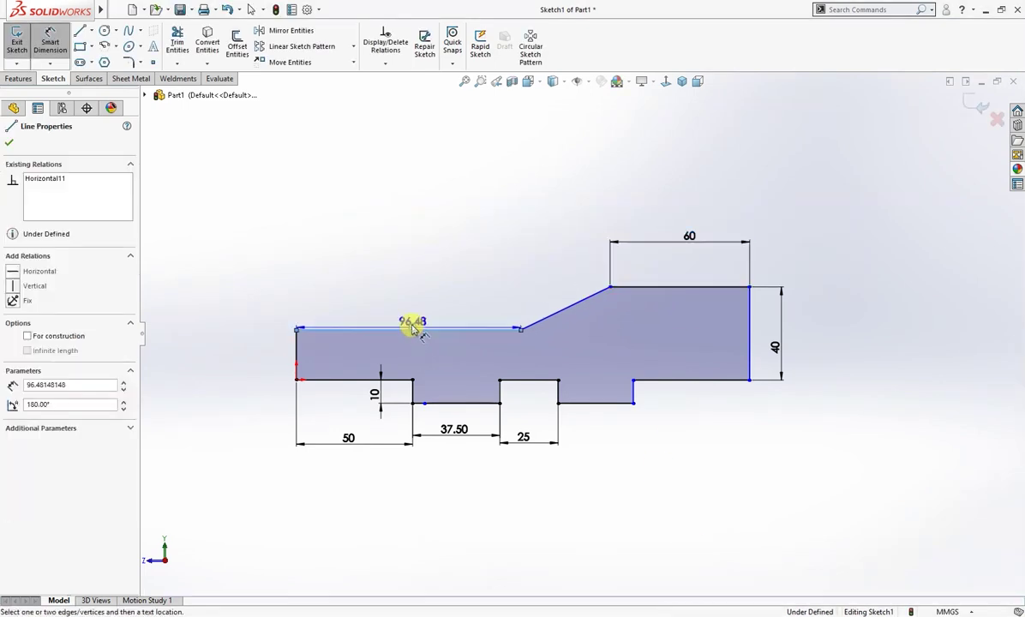
{"action": "left_click", "coordinate": [411, 268]}
{"action": "type", "text": "100"}
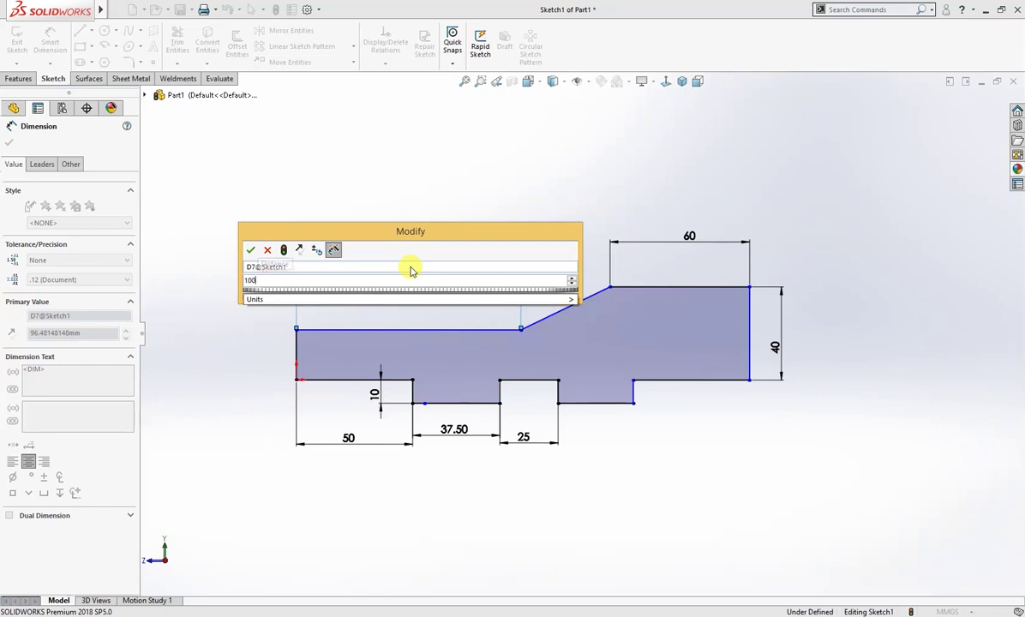
{"action": "key", "text": "Return"}
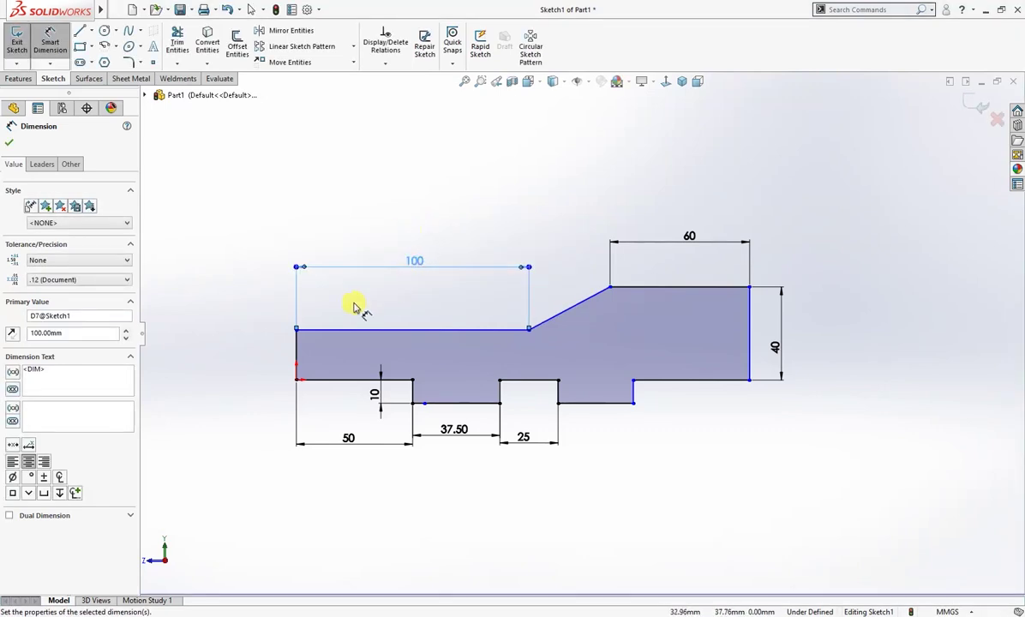
- Dimension the left end height 25 and finish dimensioning
{"action": "left_click", "coordinate": [298, 360]}
{"action": "left_click", "coordinate": [264, 362]}
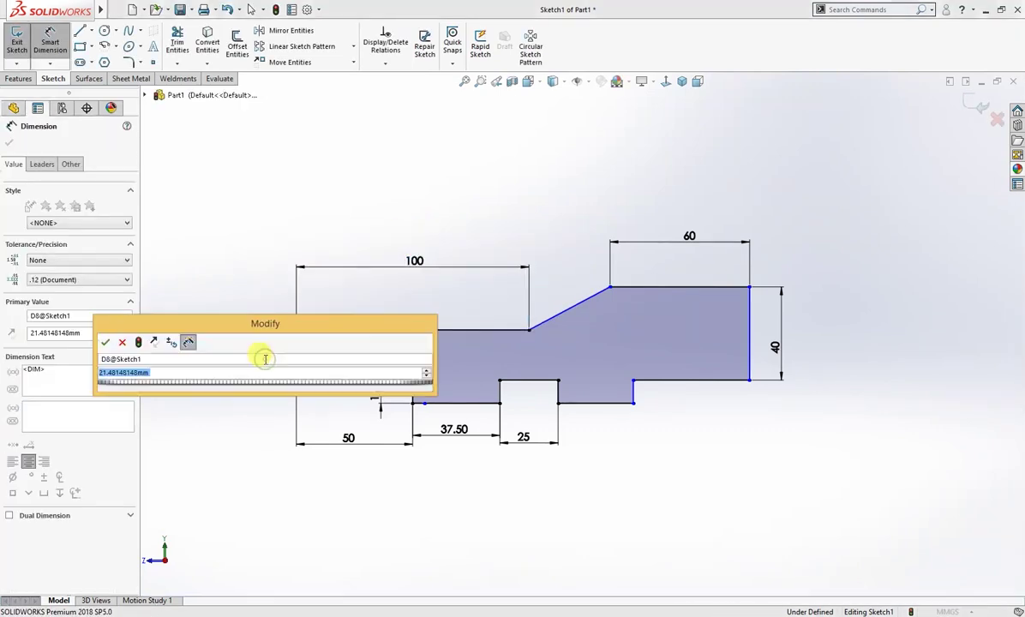
{"action": "type", "text": "25"}
{"action": "key", "text": "Return"}
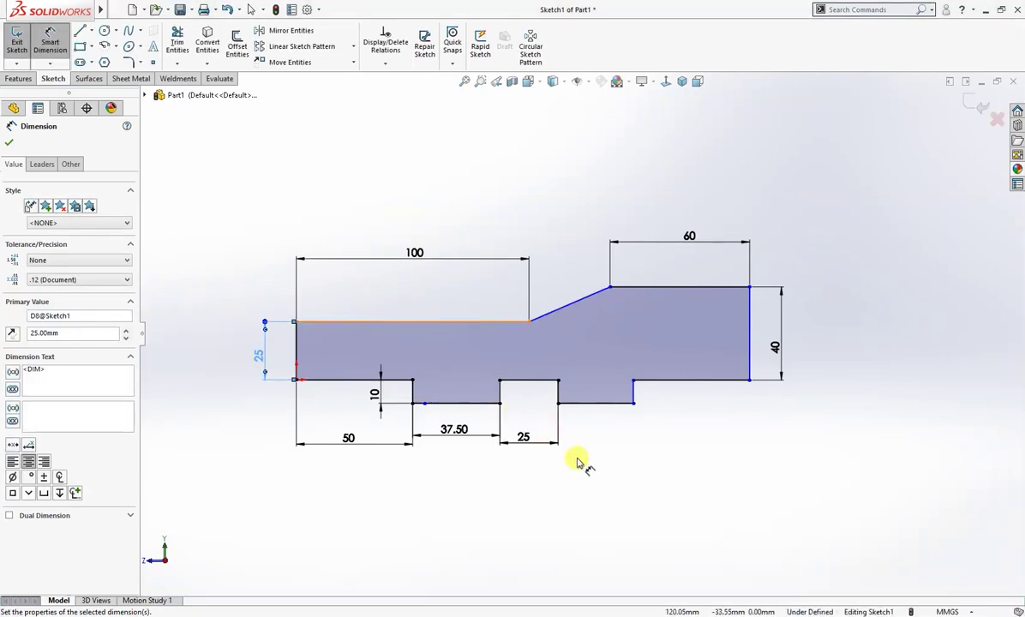
{"action": "key", "text": "Escape"}
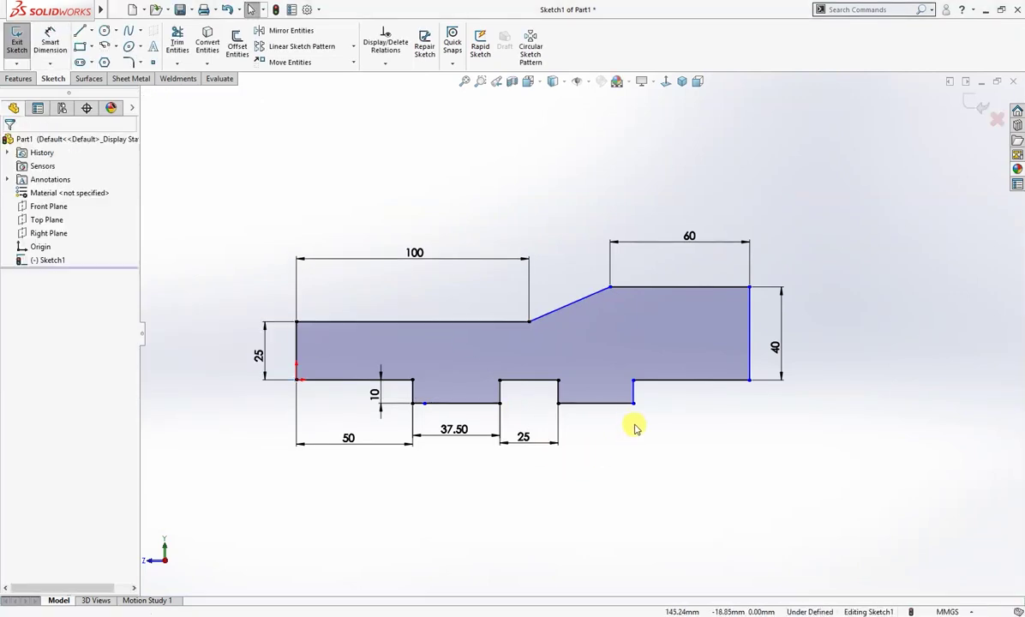
- Box-select the groove side lines and dimensions to review the profile's relations
{"action": "left_click_drag", "start_coordinate": [652, 394], "coordinate": [396, 395]}
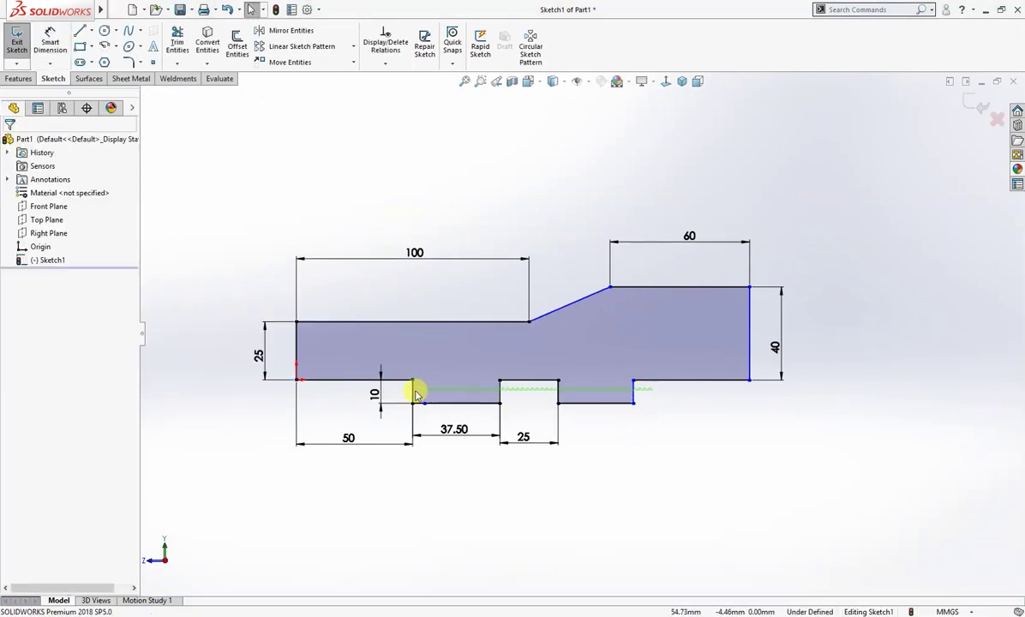
{"action": "left_click", "coordinate": [523, 463]}
{"action": "left_click_drag", "start_coordinate": [639, 399], "coordinate": [445, 396]}
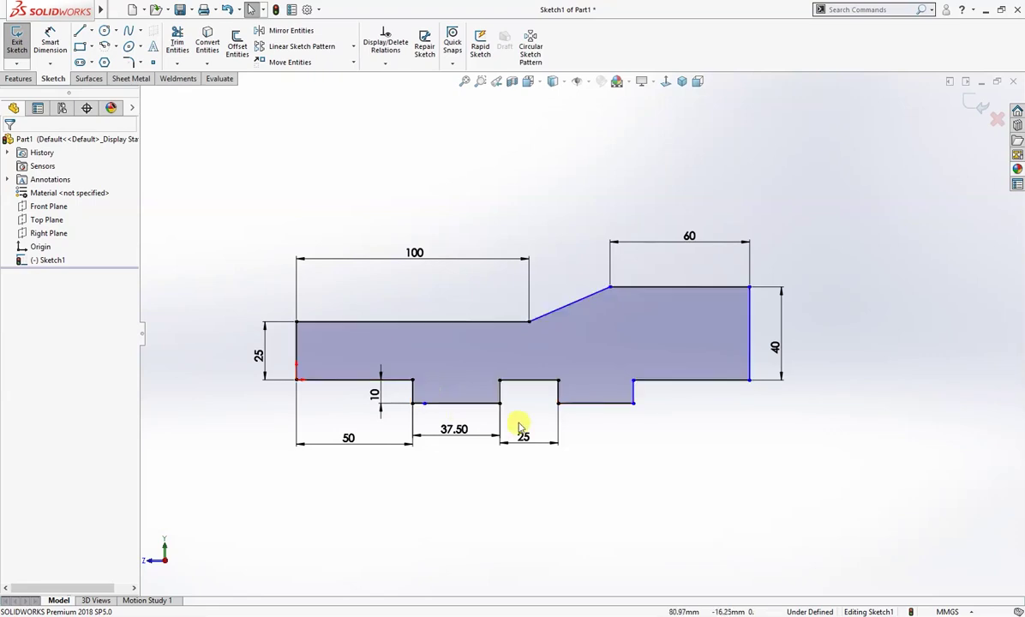
{"action": "left_click", "coordinate": [523, 433]}
{"action": "left_click_drag", "start_coordinate": [653, 391], "coordinate": [401, 394]}
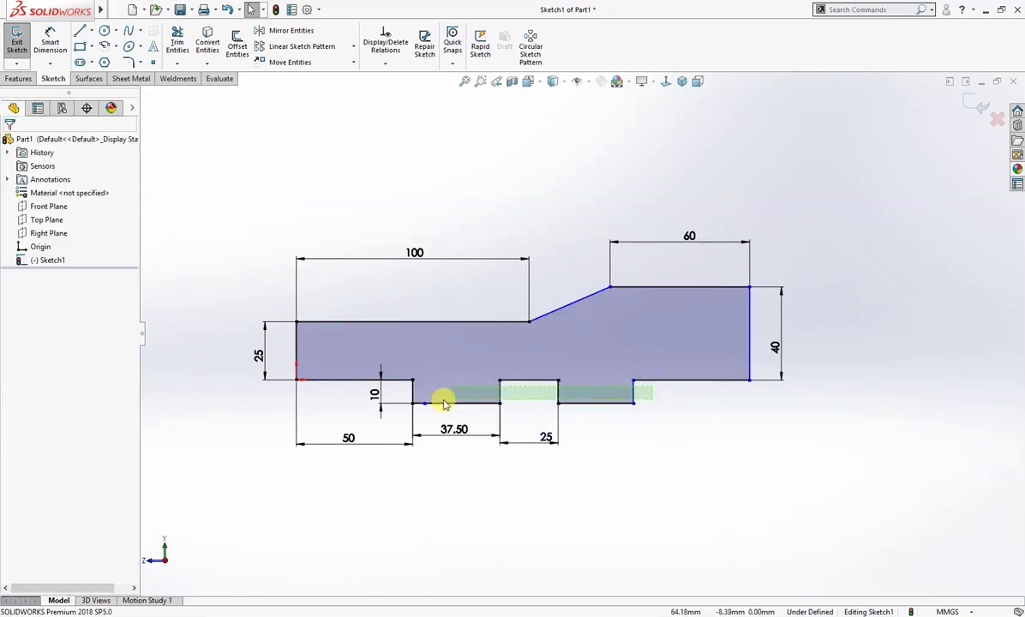
{"action": "left_click", "coordinate": [234, 355]}
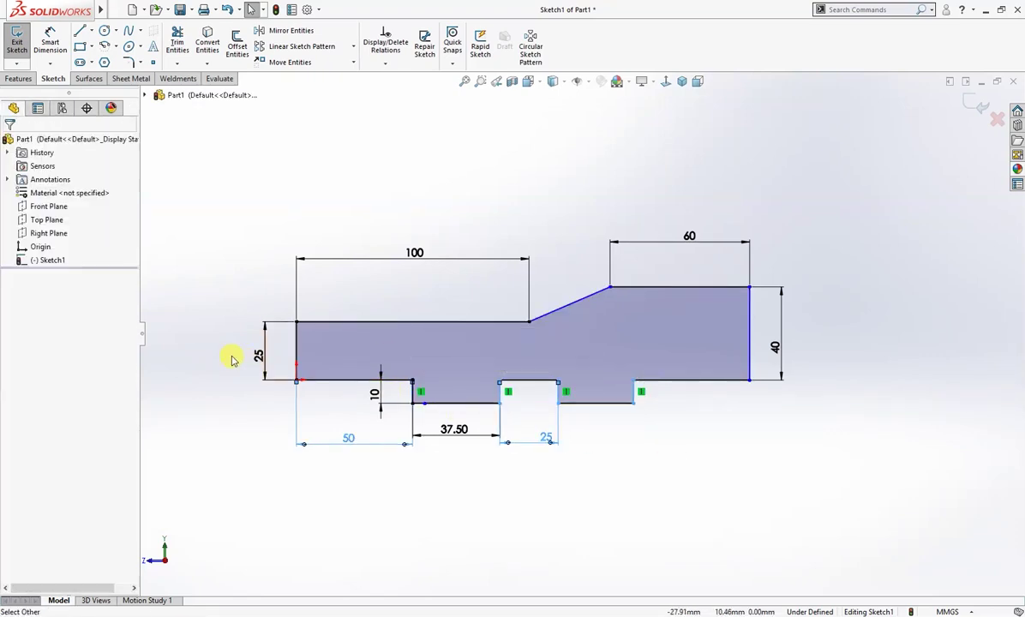
- Relate the two 10 mm groove walls, then check the step edge and bottom segment relations
{"action": "left_click", "coordinate": [416, 395]}
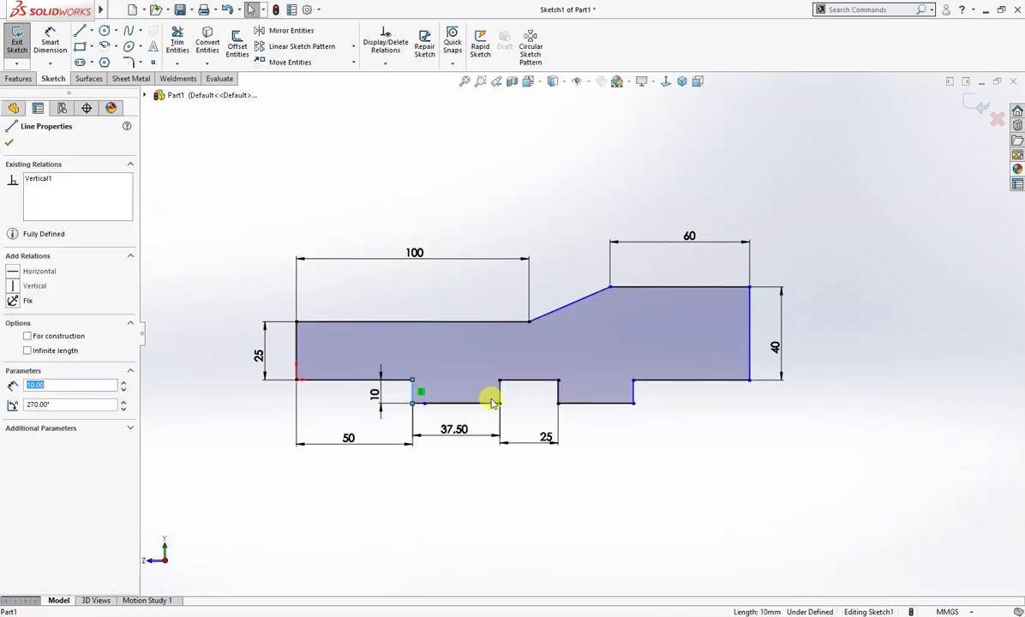
{"action": "left_click", "coordinate": [633, 391], "text": "ctrl"}
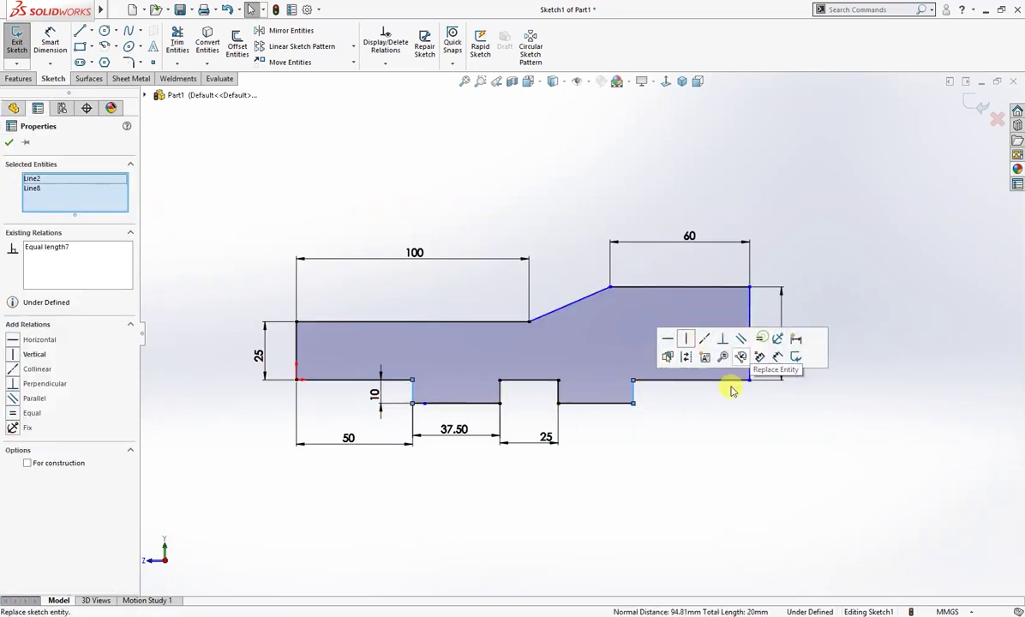
{"action": "left_click", "coordinate": [710, 423]}
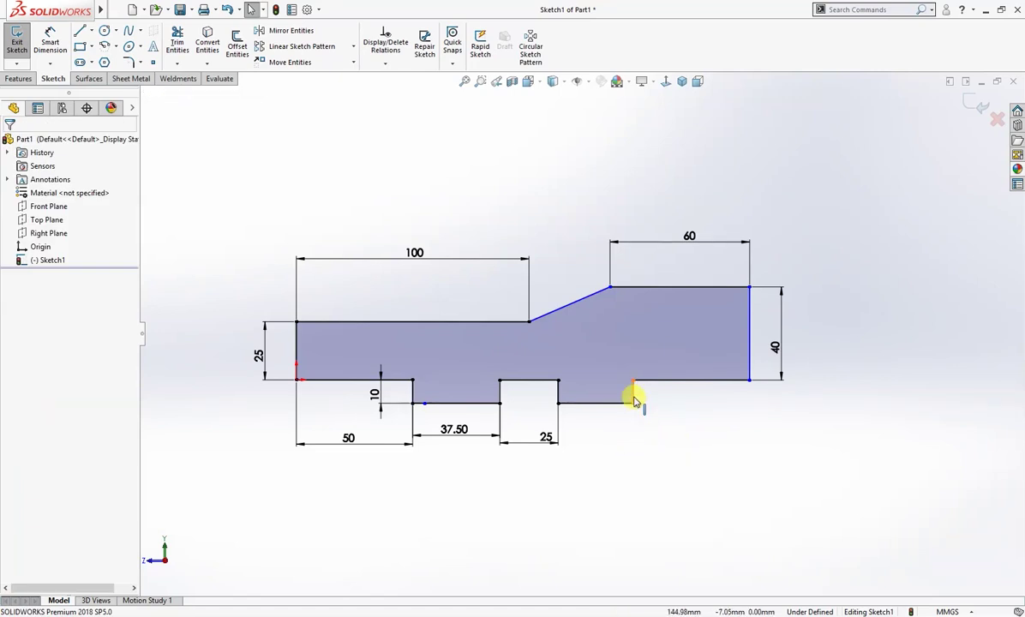
{"action": "left_click", "coordinate": [634, 394]}
{"action": "left_click", "coordinate": [582, 429]}
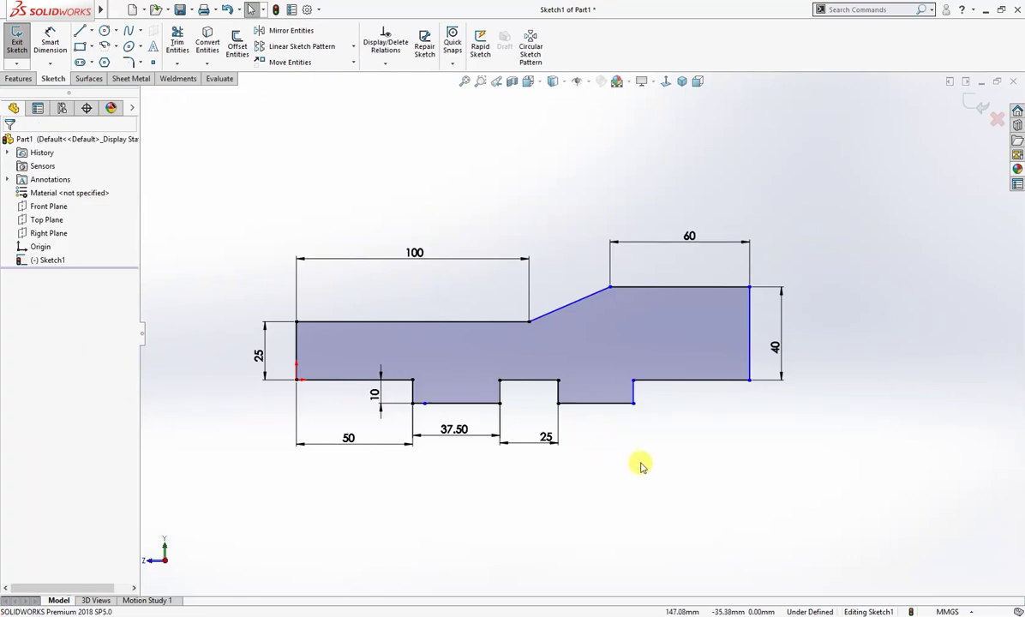
{"action": "left_click", "coordinate": [678, 382]}
{"action": "left_click", "coordinate": [685, 417]}
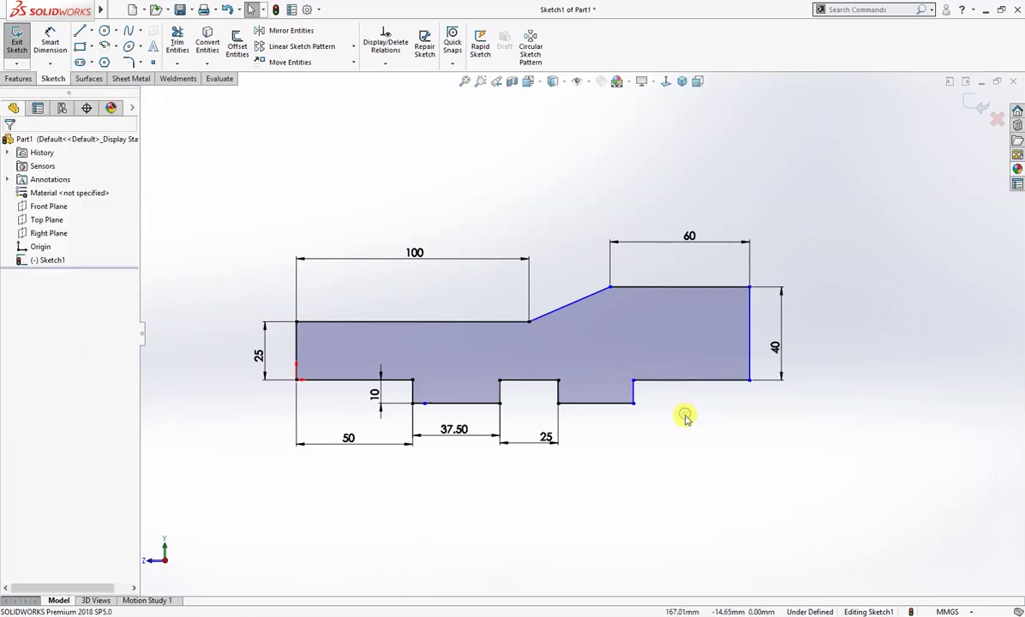
{"action": "left_click", "coordinate": [596, 403]}
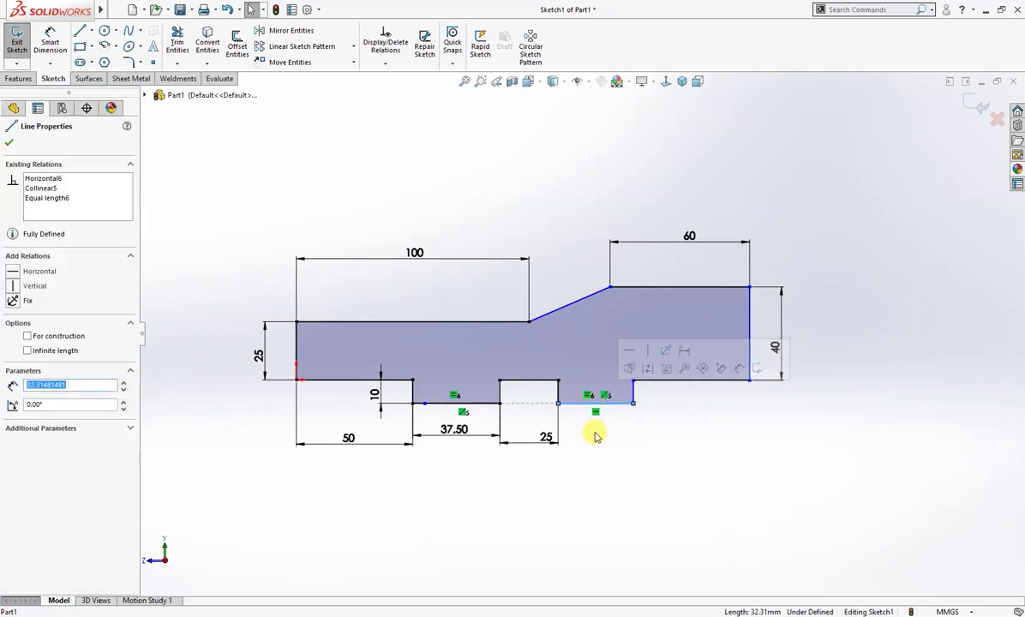
{"action": "left_click", "coordinate": [597, 437]}
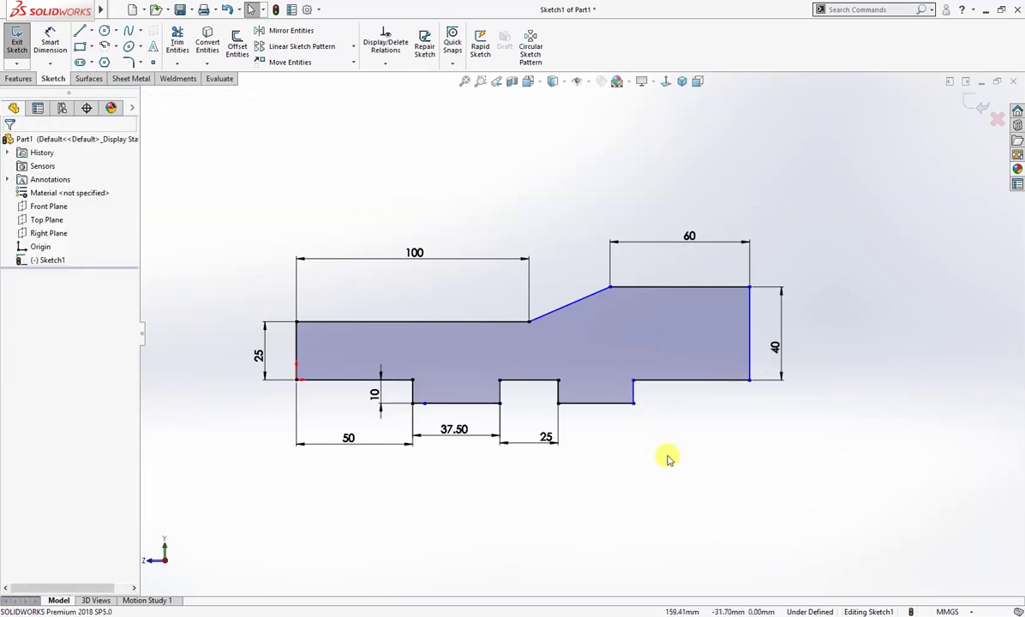
- Dimension the left-to-right end edge distance as 200, placed below the part
{"action": "right_click_drag", "start_coordinate": [667, 459], "coordinate": [672, 416]}
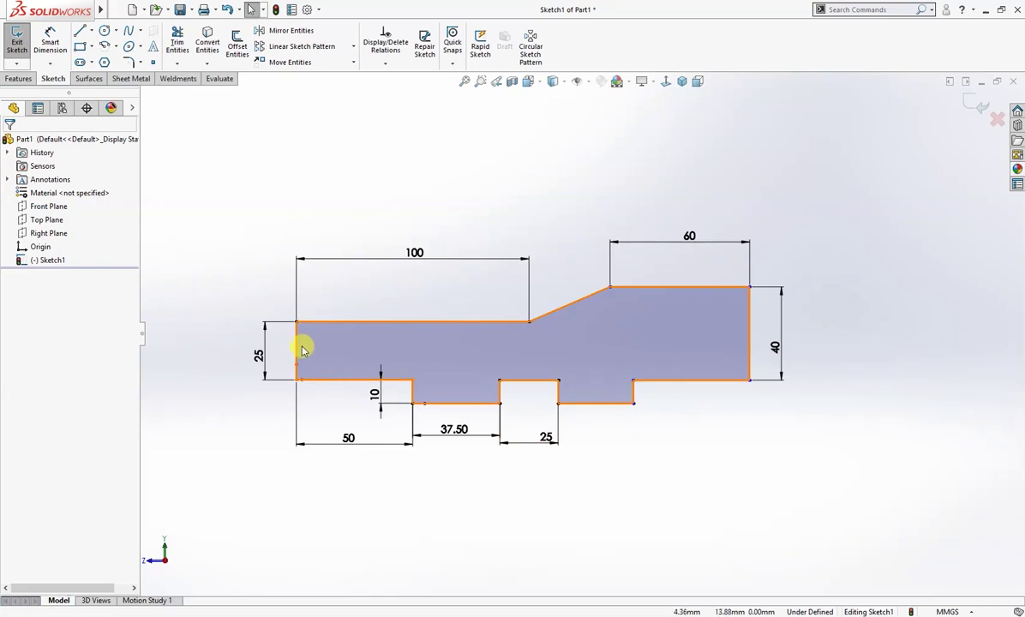
{"action": "right_click_drag", "start_coordinate": [237, 344], "coordinate": [237, 300]}
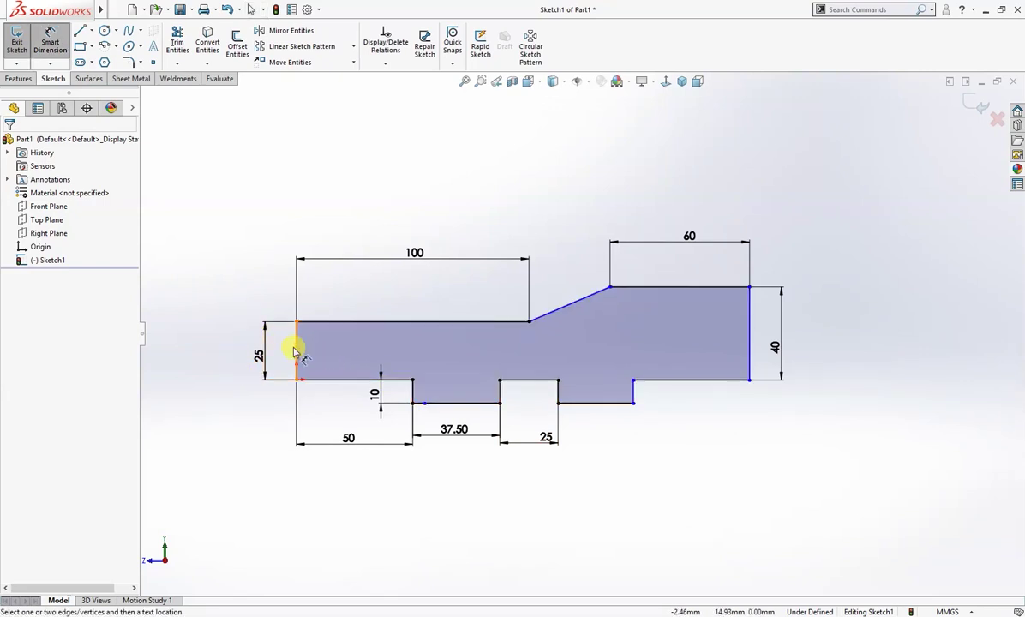
{"action": "left_click", "coordinate": [294, 352]}
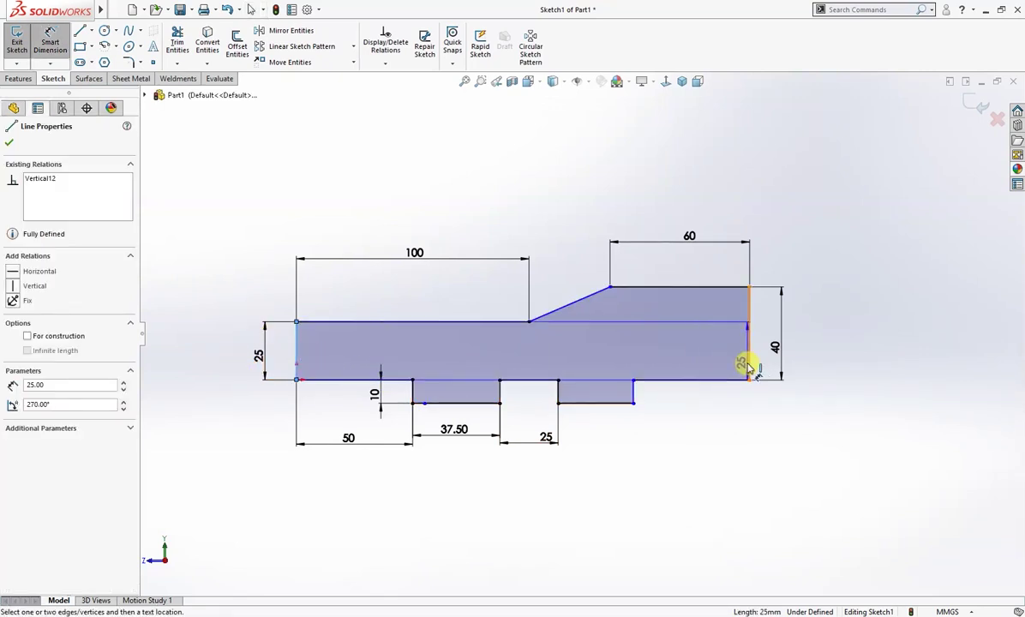
{"action": "left_click", "coordinate": [749, 368]}
{"action": "left_click", "coordinate": [540, 477]}
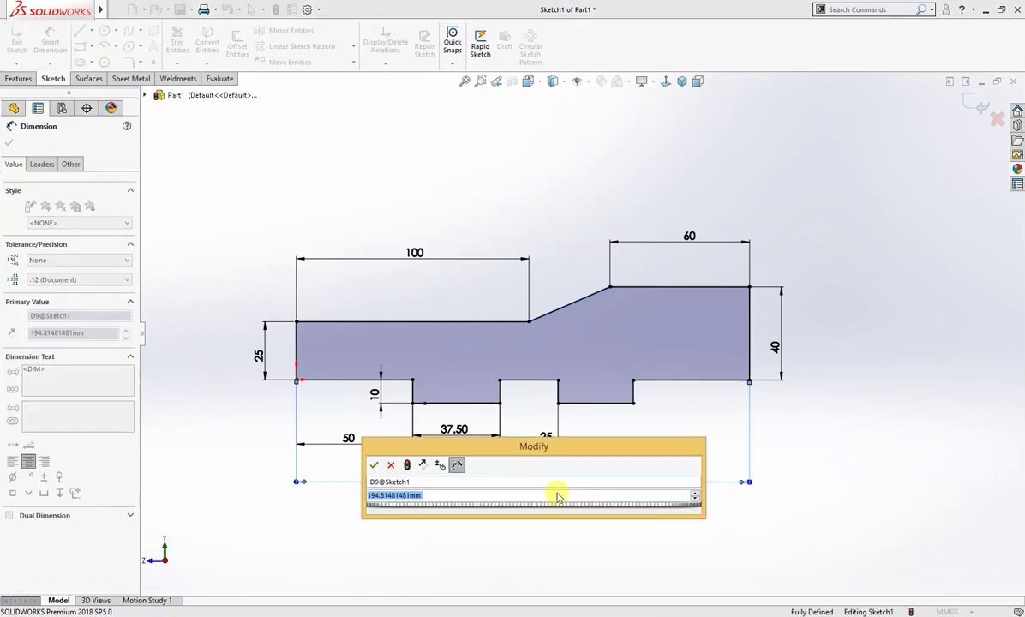
{"action": "left_click", "coordinate": [671, 562]}
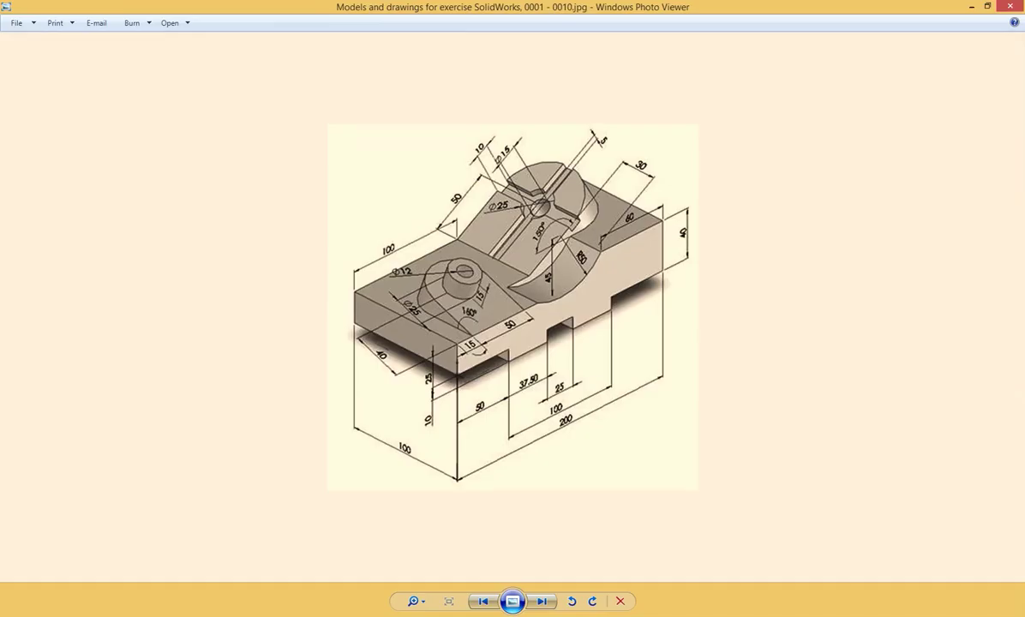
{"action": "key", "text": "alt+Tab"}
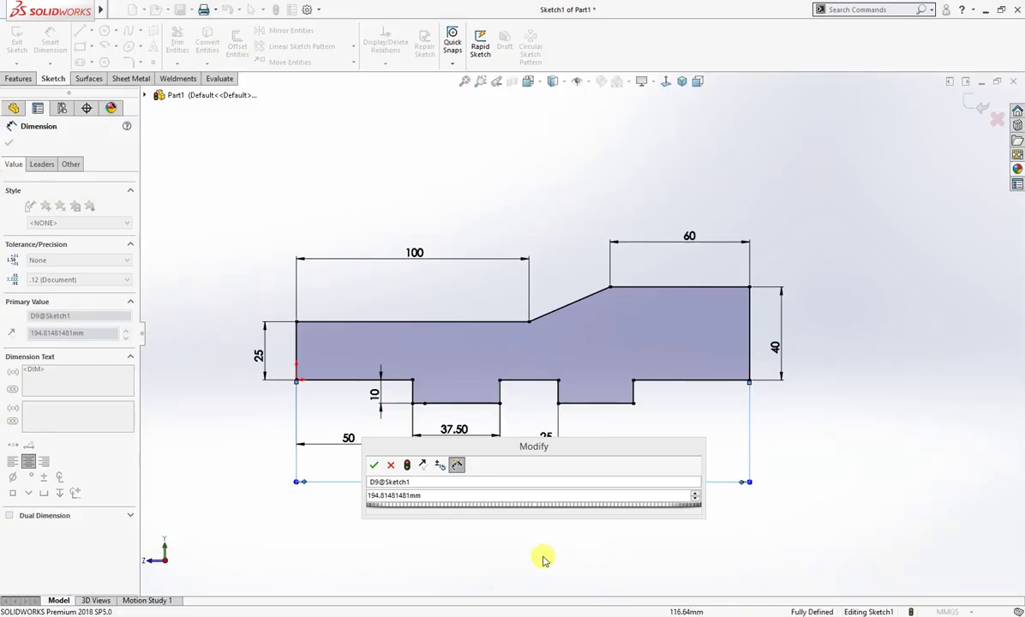
{"action": "left_click", "coordinate": [431, 504]}
{"action": "type", "text": "200"}
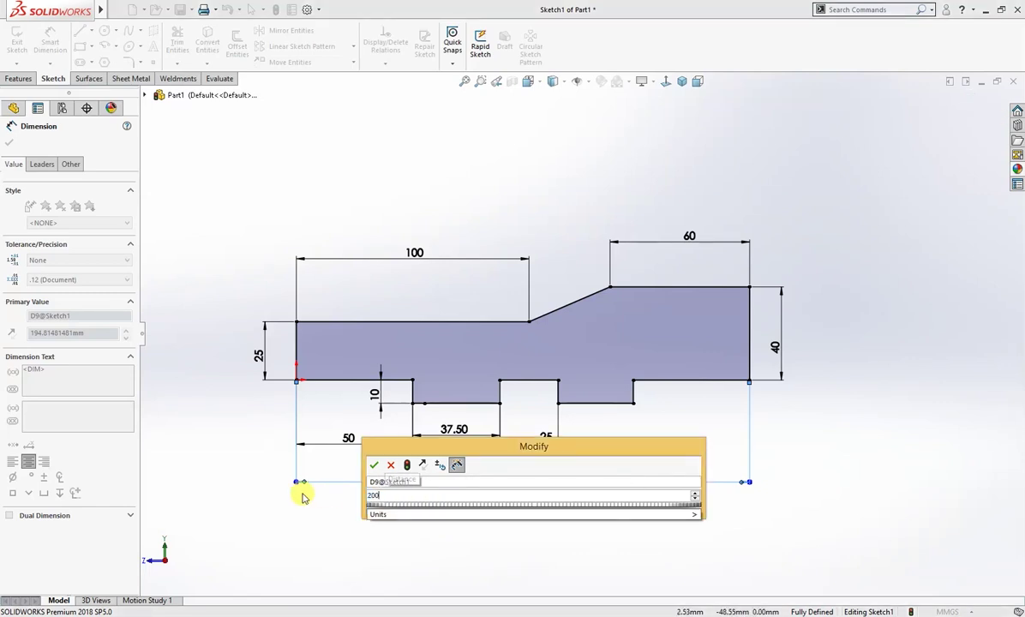
{"action": "key", "text": "Return"}
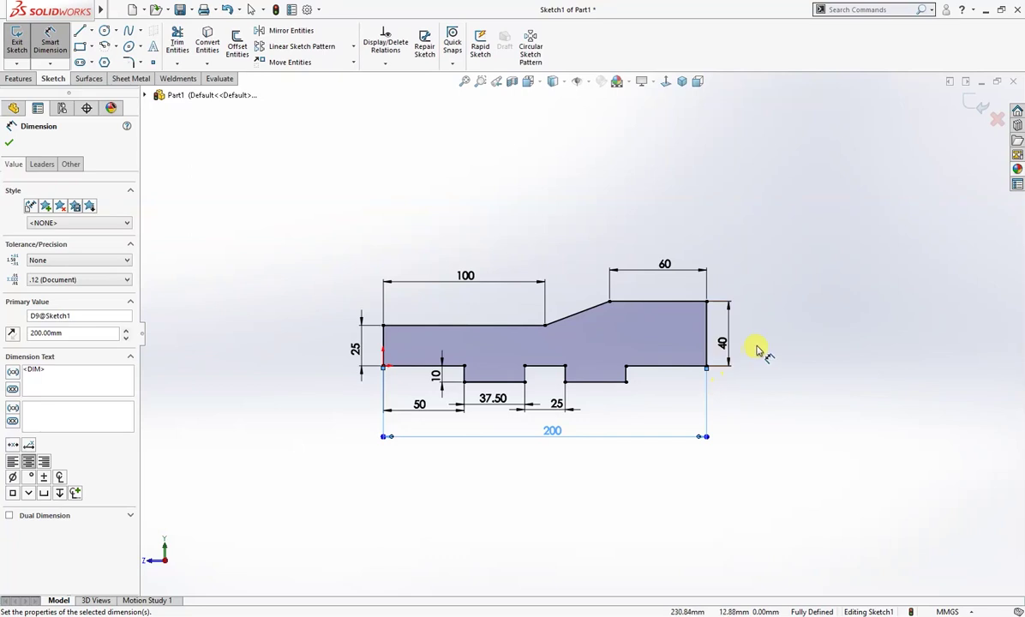
- Extrude the profile region 100 mm Blind in the reversed direction as Boss-Extrude1
{"action": "key", "text": "s"}
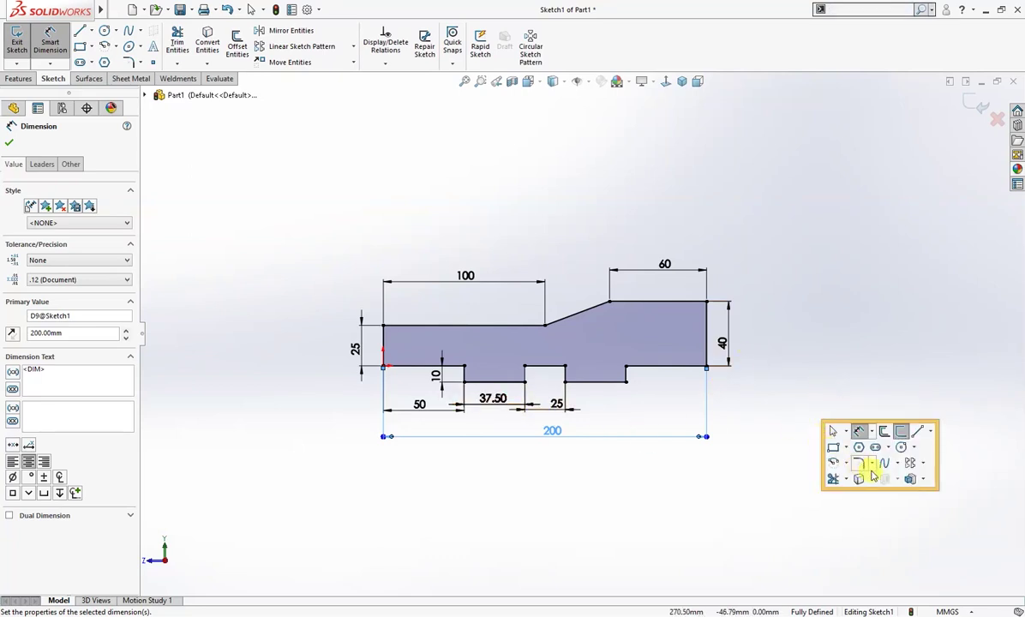
{"action": "left_click", "coordinate": [911, 480]}
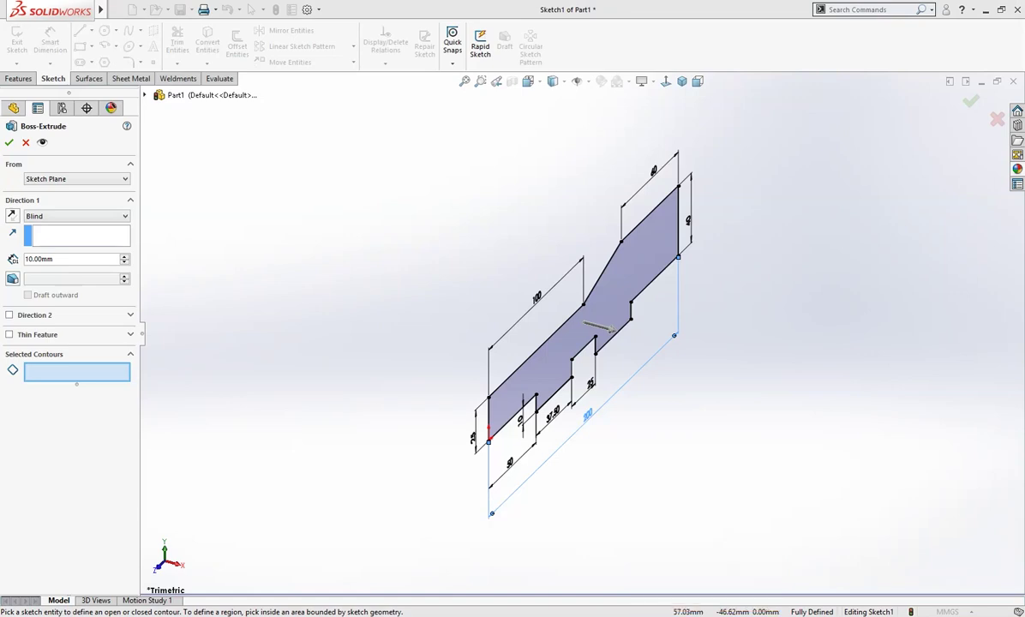
{"action": "left_click", "coordinate": [637, 574]}
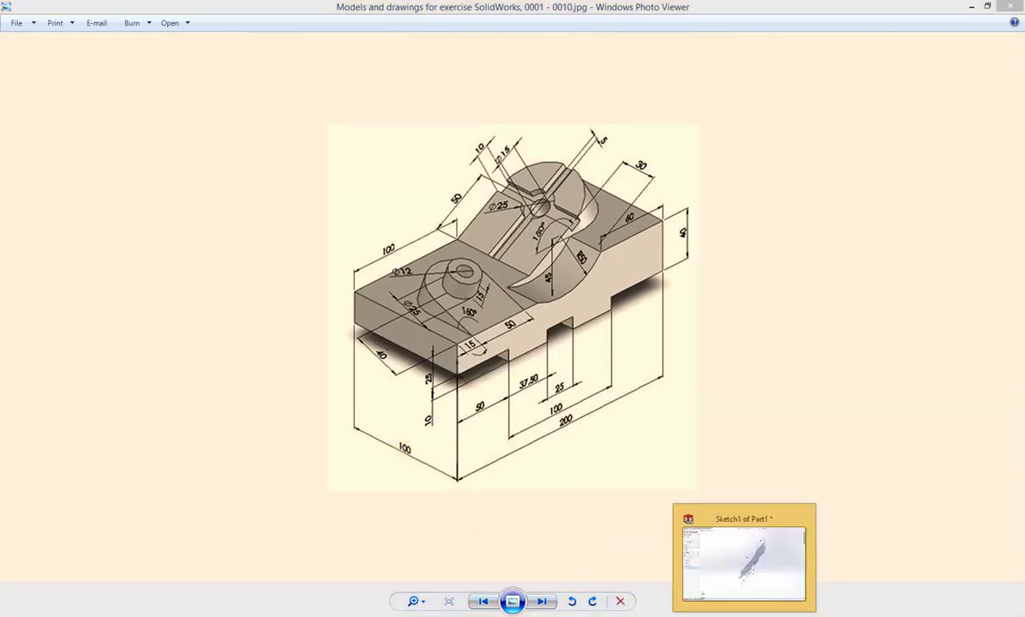
{"action": "left_click", "coordinate": [737, 558]}
{"action": "left_click", "coordinate": [56, 259]}
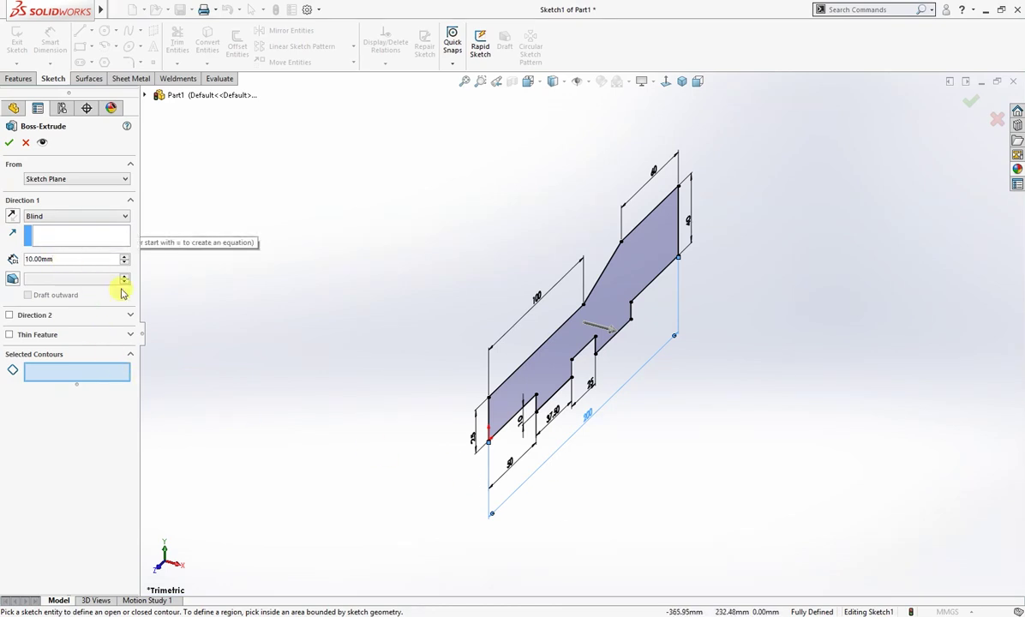
{"action": "key", "text": "ctrl+a"}
{"action": "key", "text": "BackSpace"}
{"action": "type", "text": "1"}
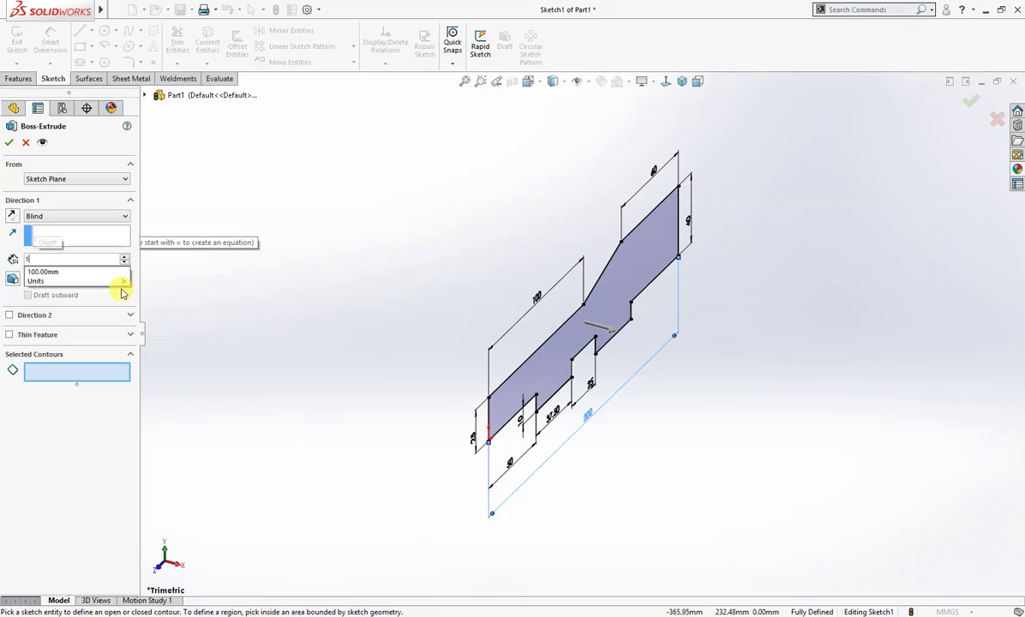
{"action": "key", "text": "Return"}
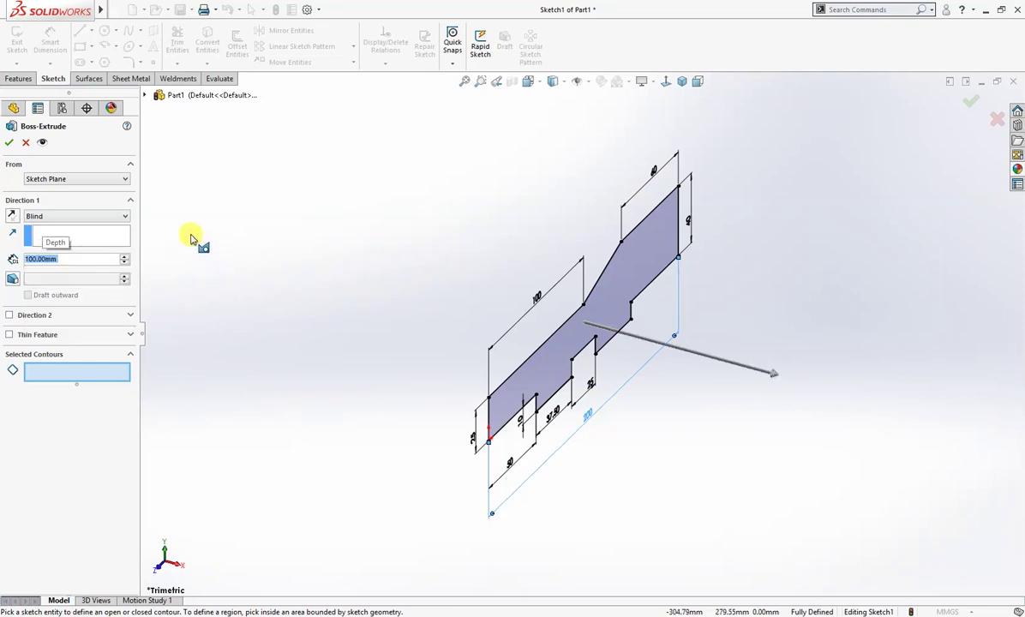
{"action": "left_click", "coordinate": [525, 396]}
{"action": "middle_click_drag", "start_coordinate": [374, 361], "coordinate": [383, 346]}
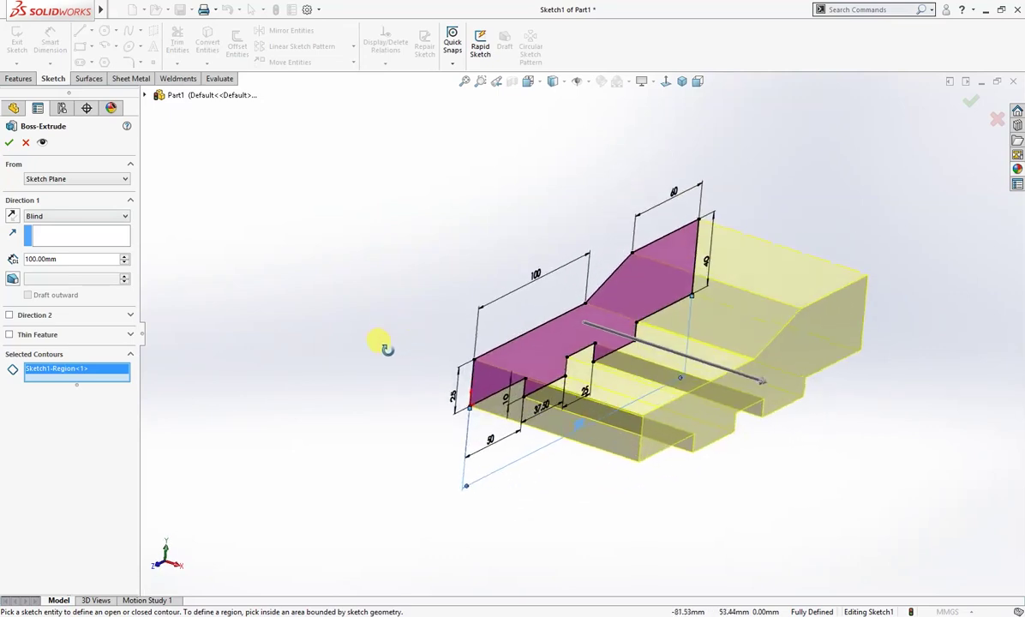
{"action": "left_click", "coordinate": [13, 216]}
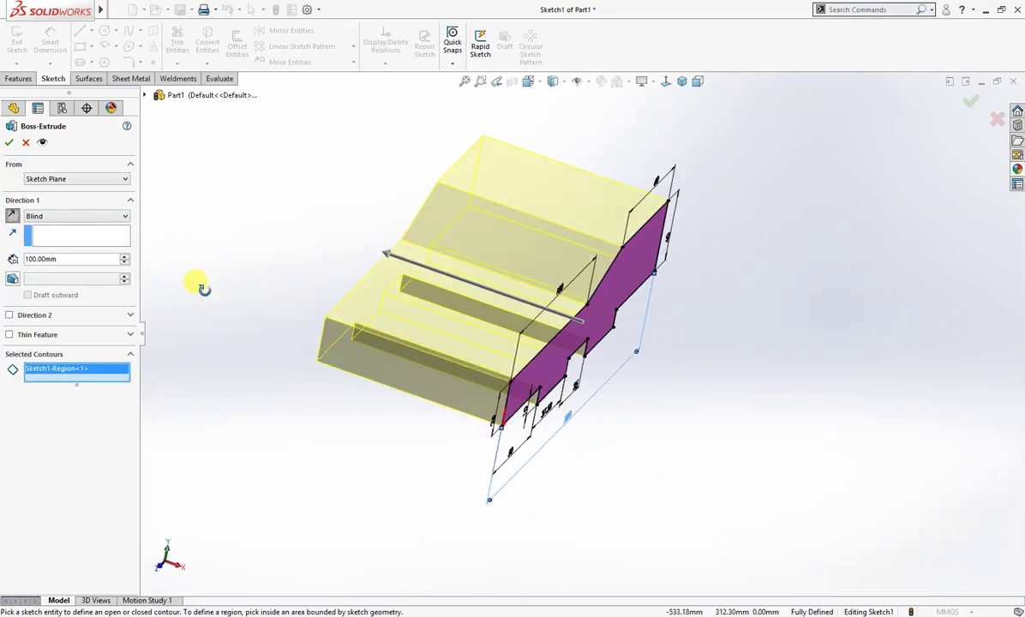
{"action": "left_click", "coordinate": [8, 144]}
- Create Plane1 through the lower top face's side edge at 20°, flipped upward, then view the drawing
{"action": "mouse_move", "coordinate": [268, 275]}
{"action": "middle_mouse_down"}
{"action": "mouse_move", "coordinate": [305, 288]}
{"action": "mouse_move", "coordinate": [257, 263]}
{"action": "middle_mouse_up"}
{"action": "right_click_drag", "start_coordinate": [267, 267], "coordinate": [301, 248]}
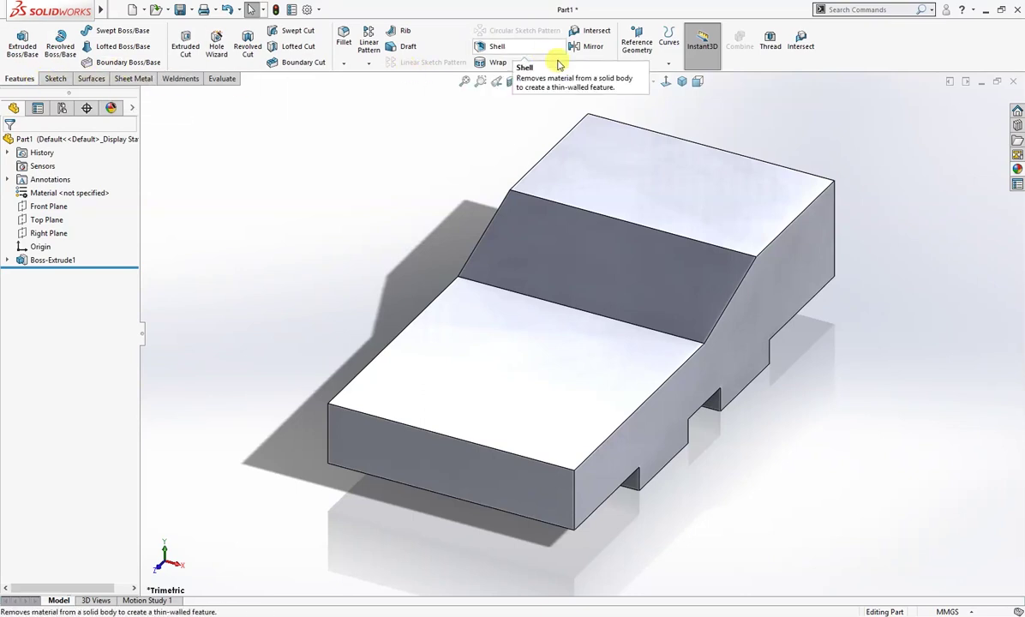
{"action": "left_click", "coordinate": [637, 44]}
{"action": "left_click", "coordinate": [635, 77]}
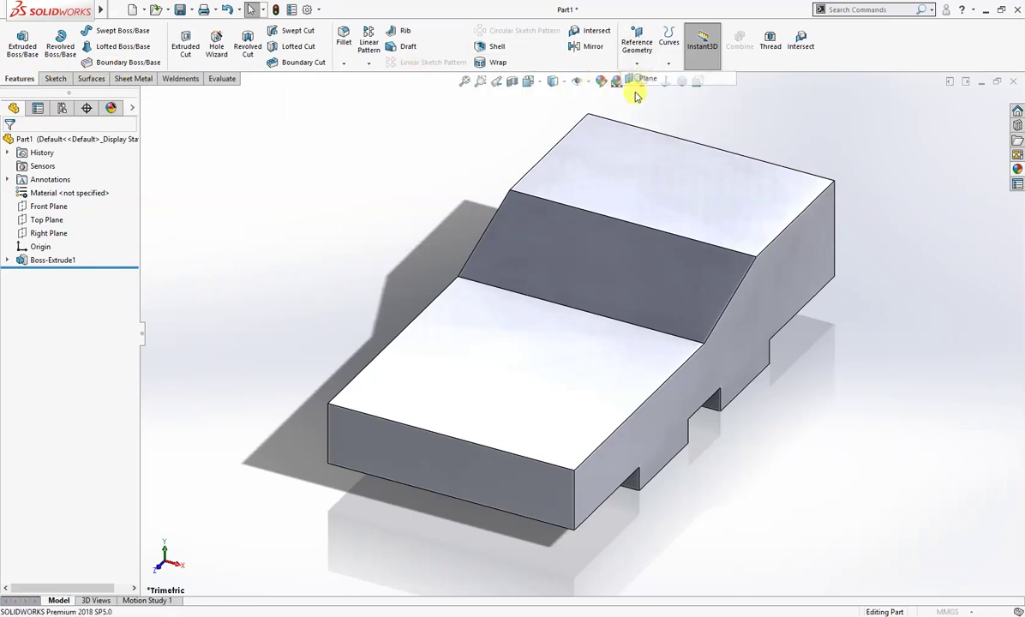
{"action": "left_click", "coordinate": [623, 422]}
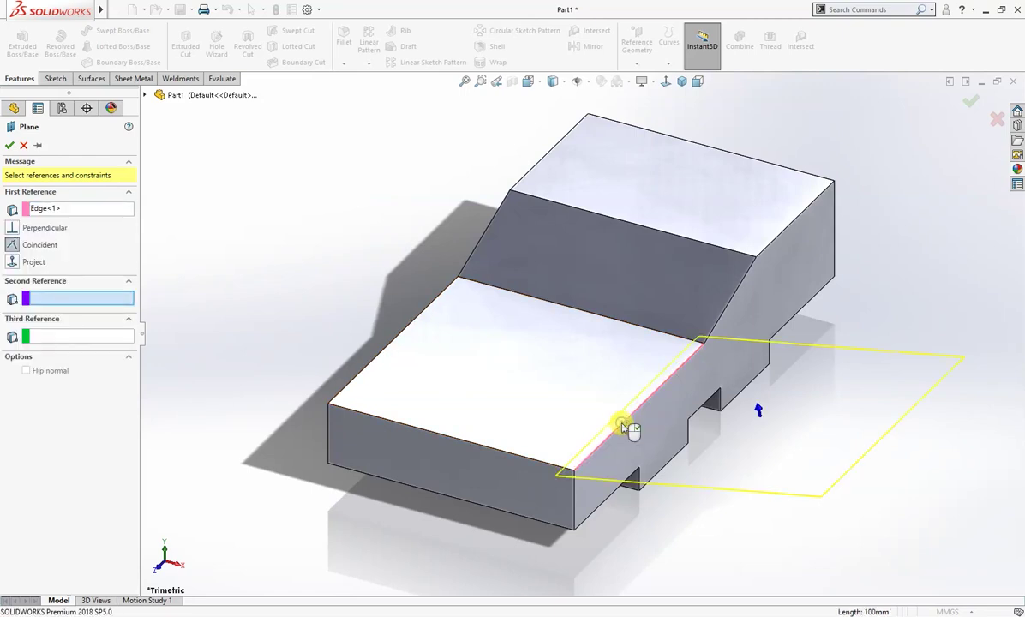
{"action": "left_click", "coordinate": [520, 396]}
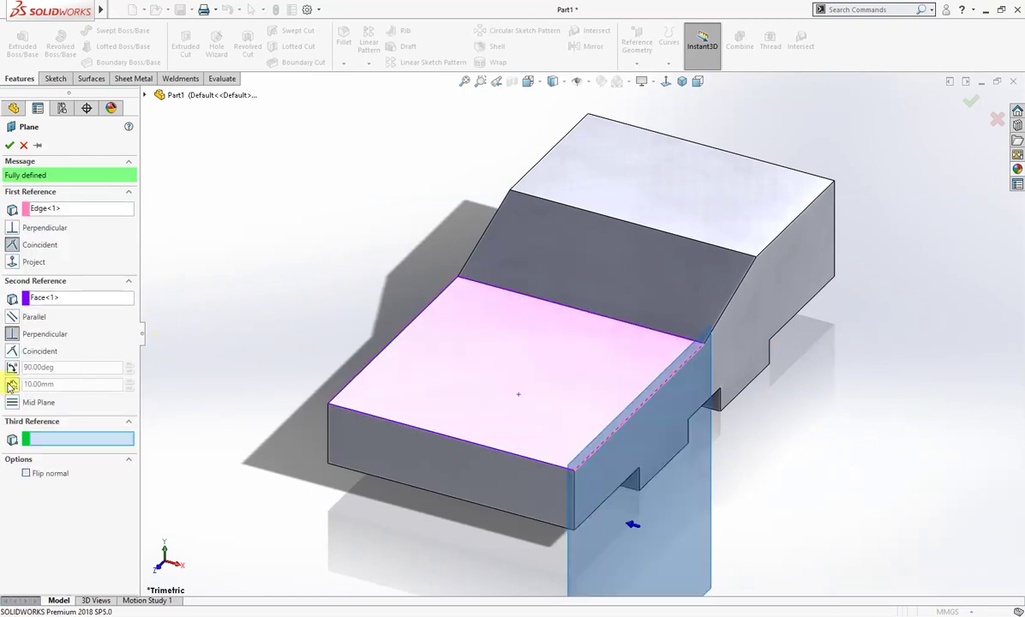
{"action": "left_click", "coordinate": [12, 368]}
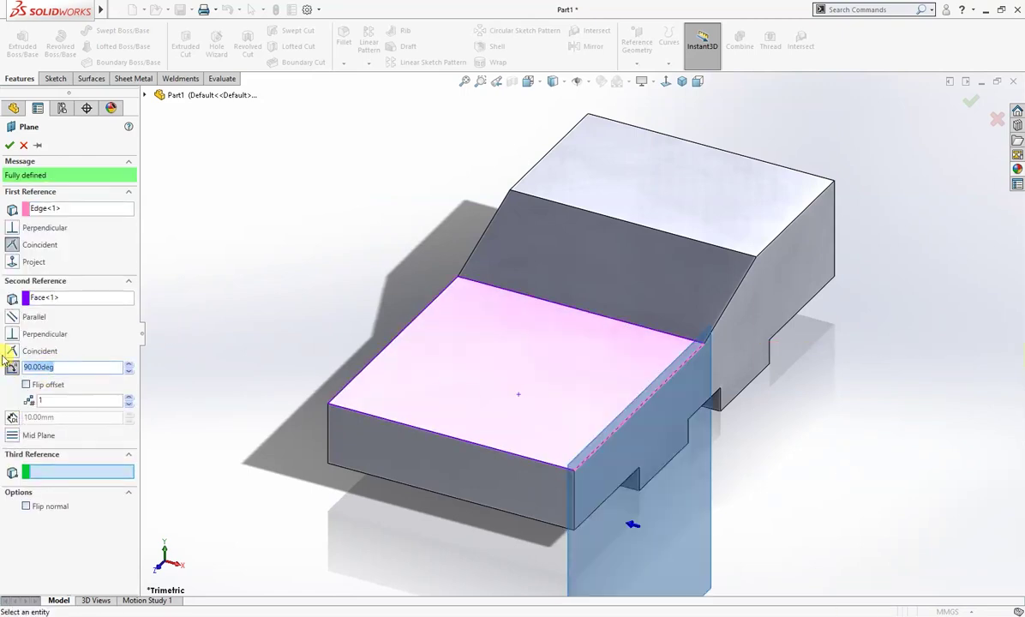
{"action": "type", "text": "20"}
{"action": "key", "text": "Return"}
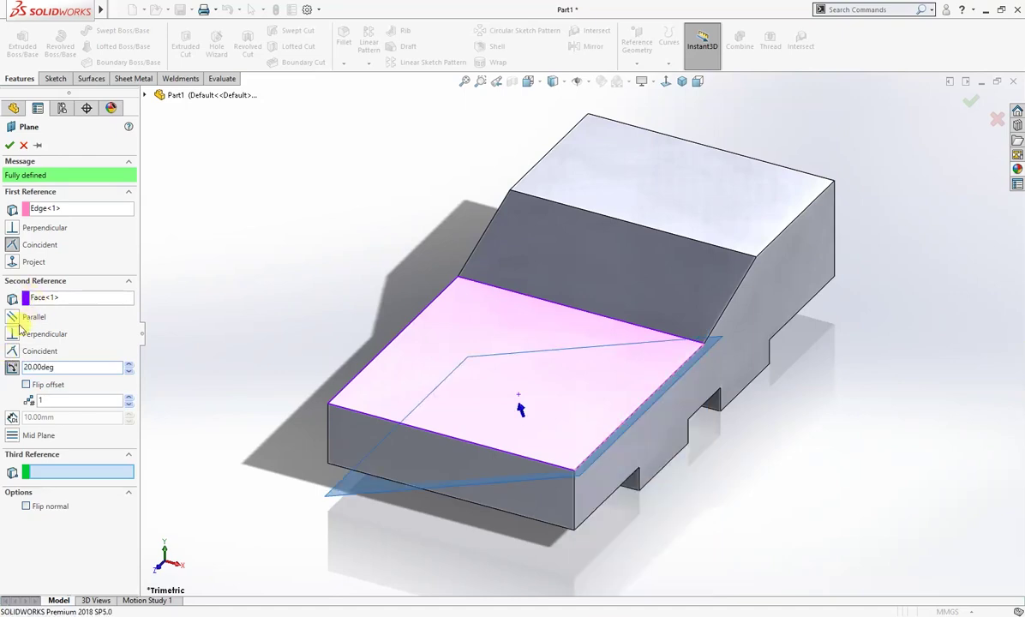
{"action": "left_click", "coordinate": [26, 385]}
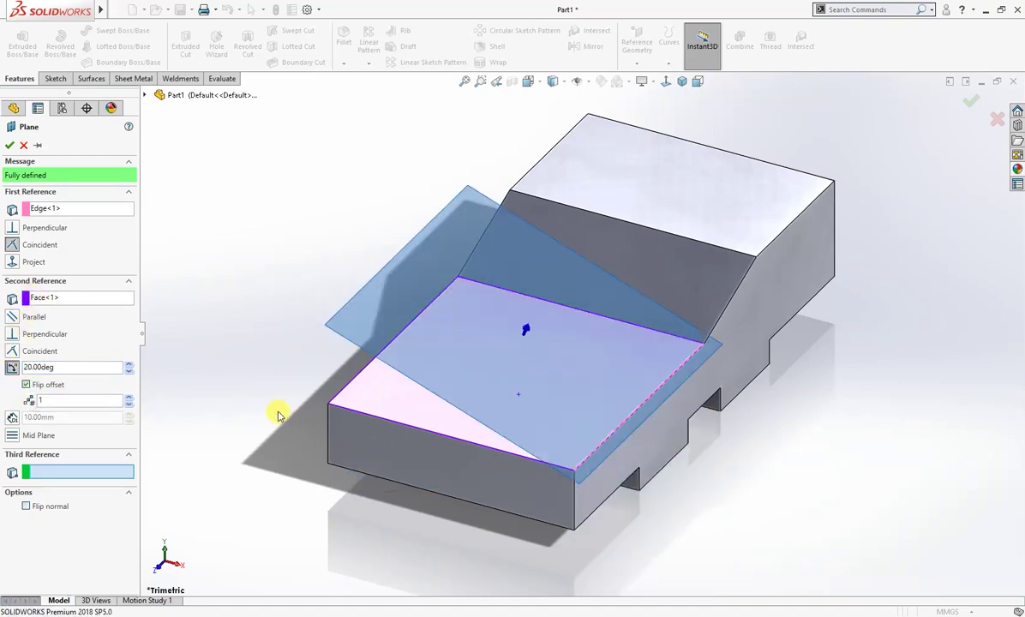
{"action": "left_click", "coordinate": [11, 147]}
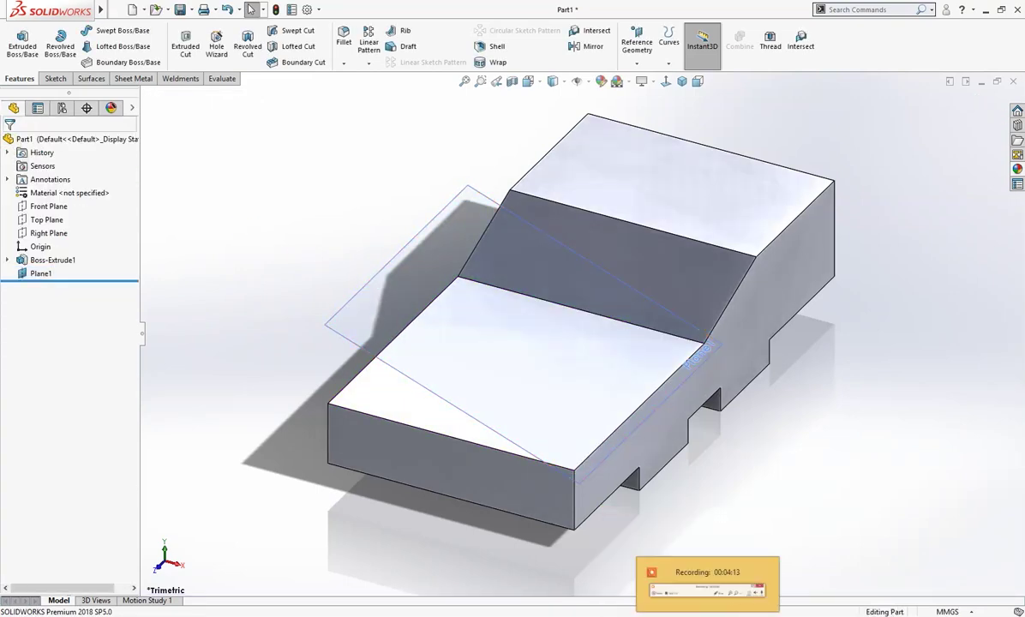
{"action": "left_click", "coordinate": [671, 562]}
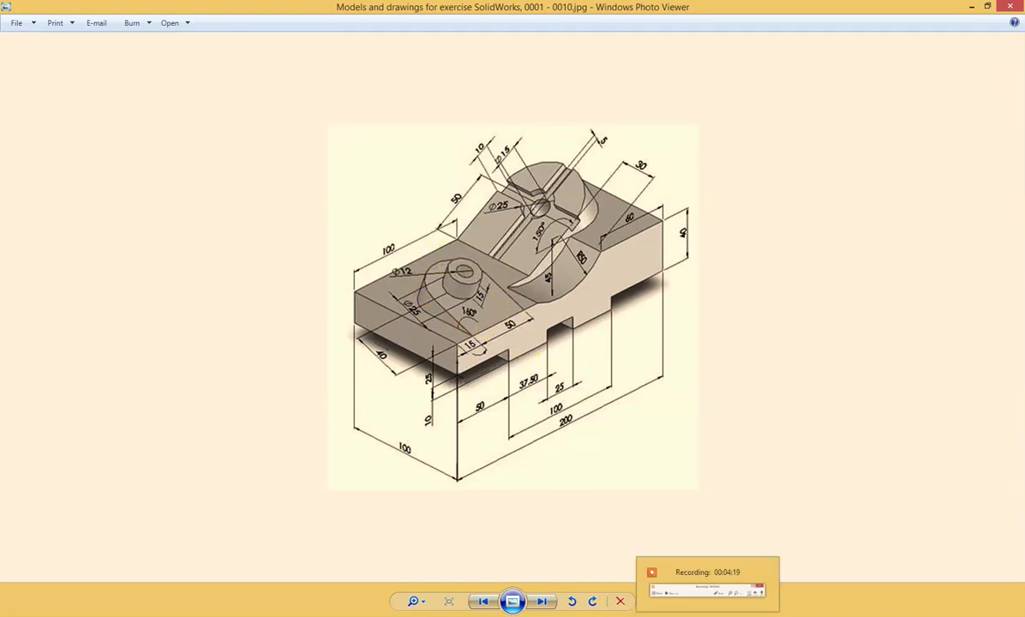
- Return to the part and open a new sketch on Plane1
{"action": "left_click", "coordinate": [744, 558]}
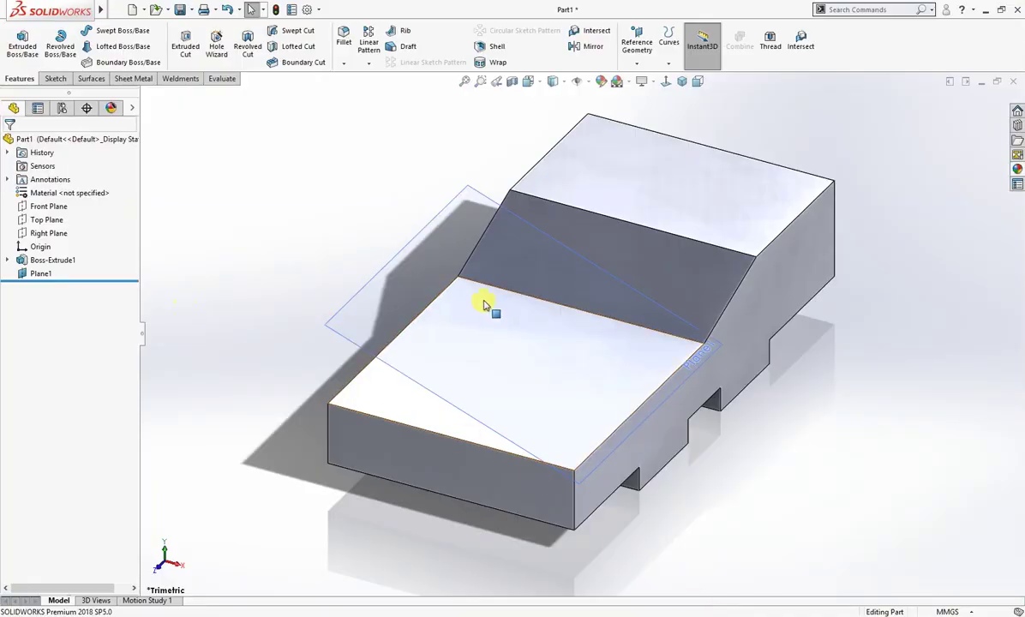
{"action": "left_click", "coordinate": [424, 259]}
{"action": "left_click", "coordinate": [478, 221]}
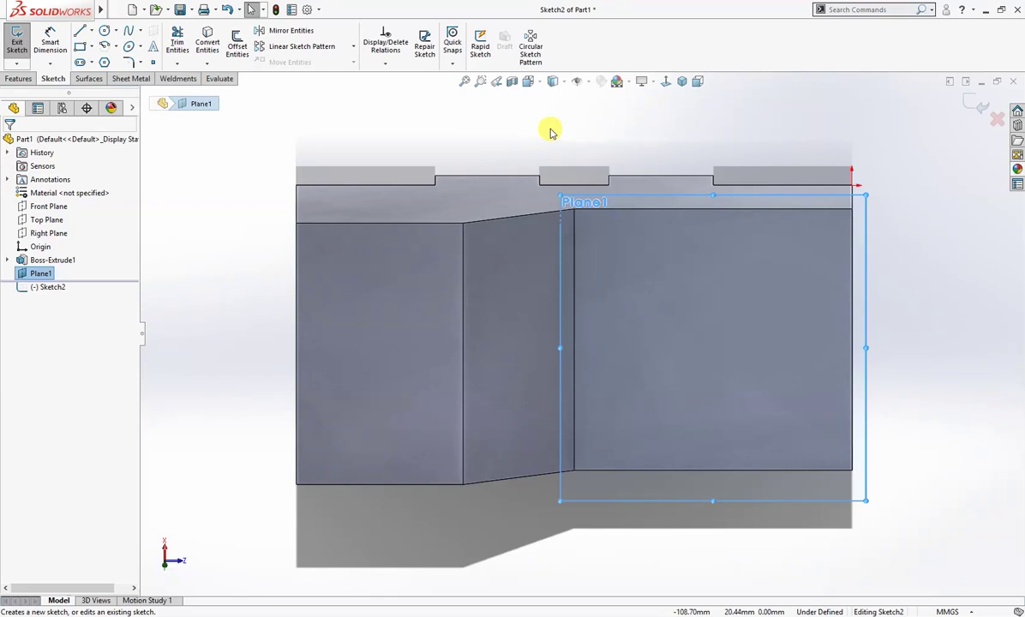
- Draw the slot's top line along the face's top edge and constrain it horizontal
{"action": "key", "text": "l"}
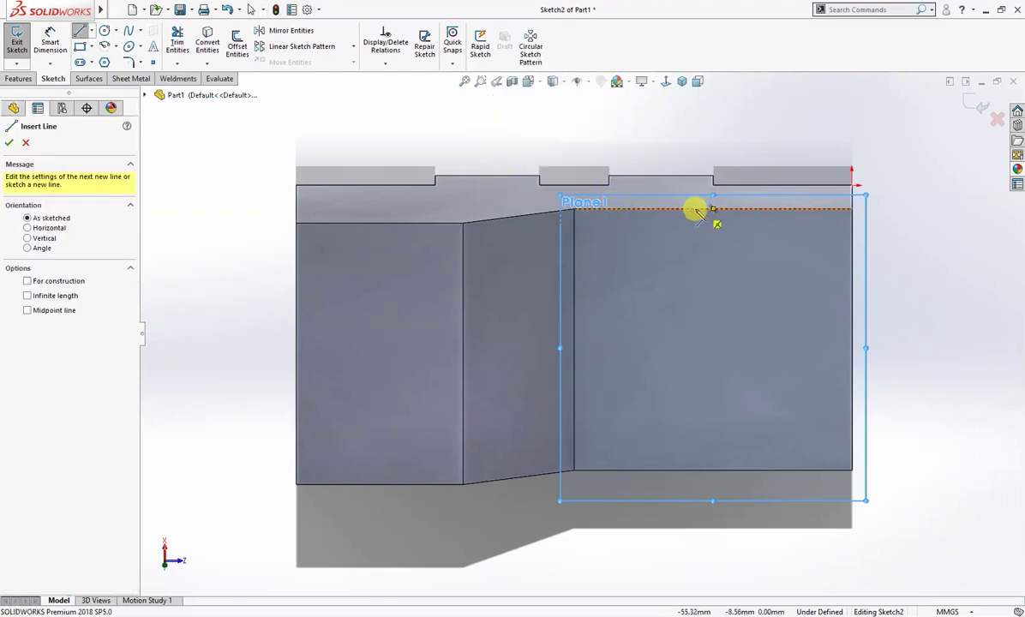
{"action": "left_click", "coordinate": [686, 209]}
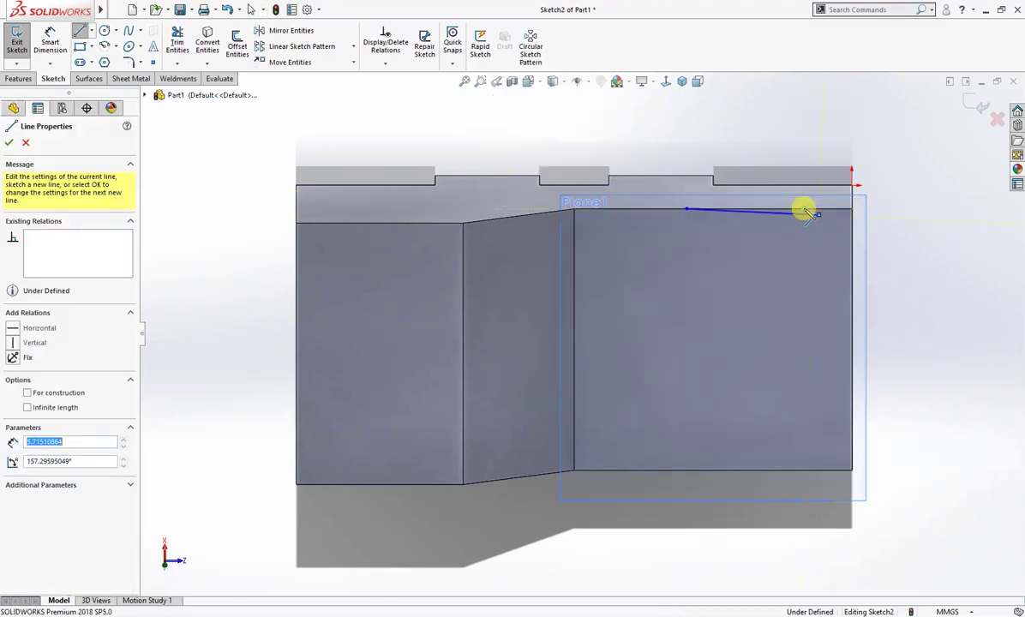
{"action": "left_click", "coordinate": [814, 214]}
{"action": "key", "text": "Escape"}
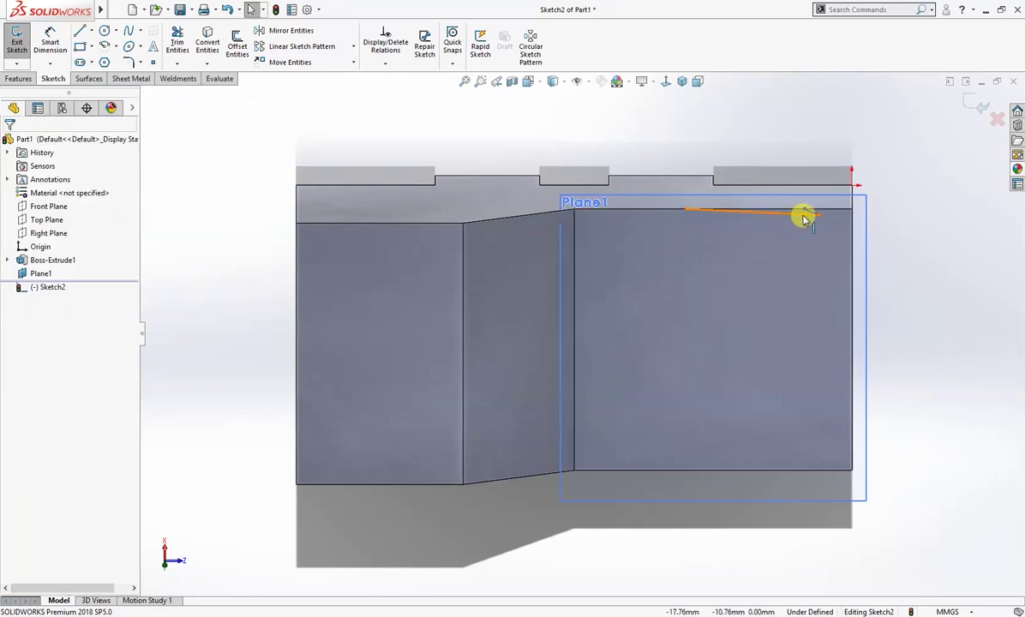
{"action": "left_click", "coordinate": [817, 212]}
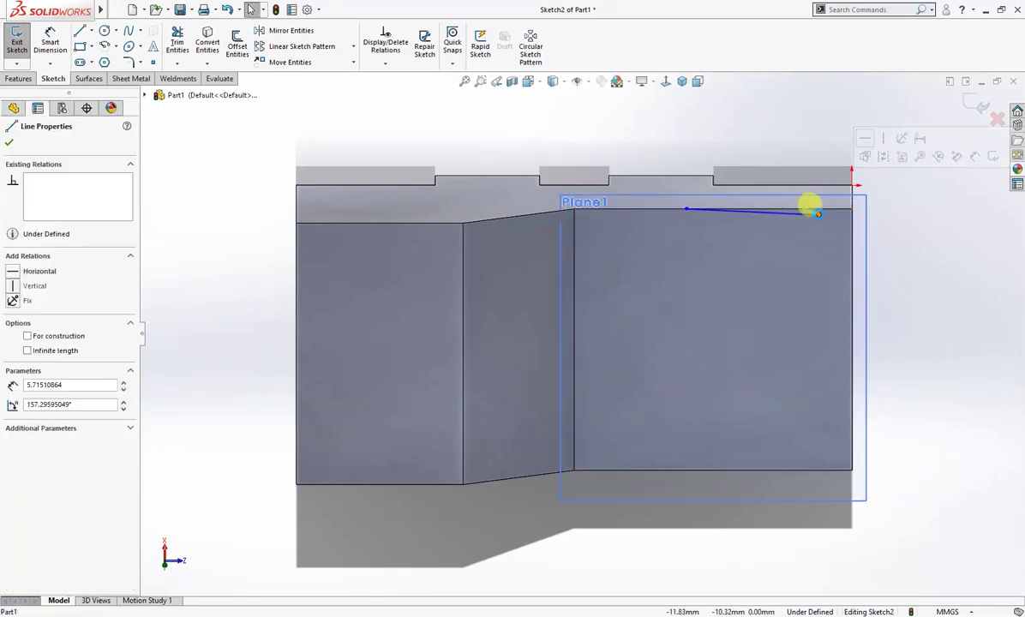
{"action": "left_click", "coordinate": [817, 213]}
{"action": "left_click", "coordinate": [838, 161]}
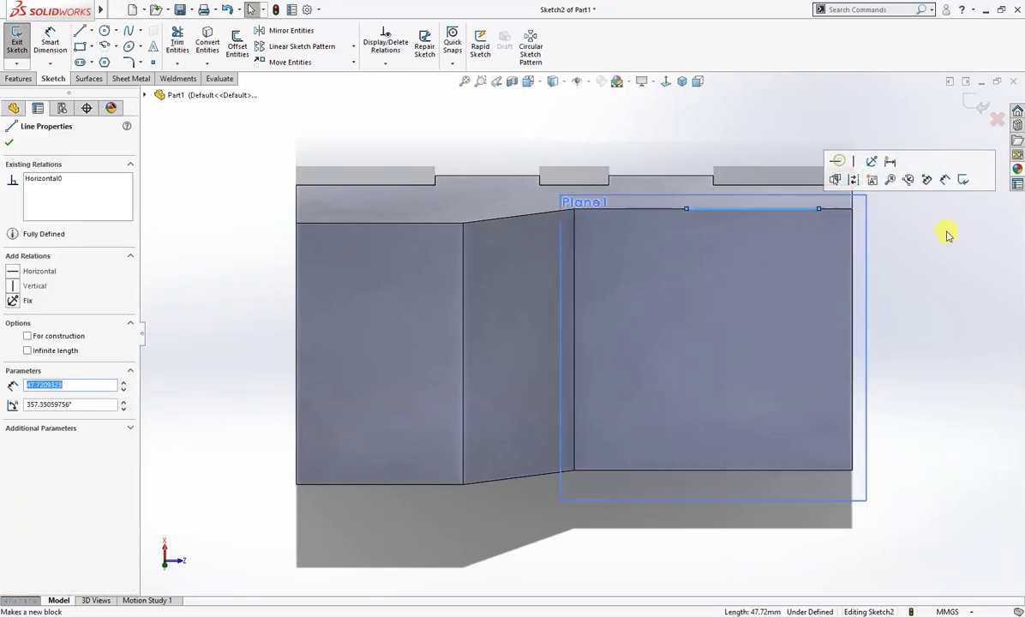
{"action": "left_click", "coordinate": [943, 236]}
- Draw the right side, rounded bottom arc and left side to close the slot
{"action": "key", "text": "l"}
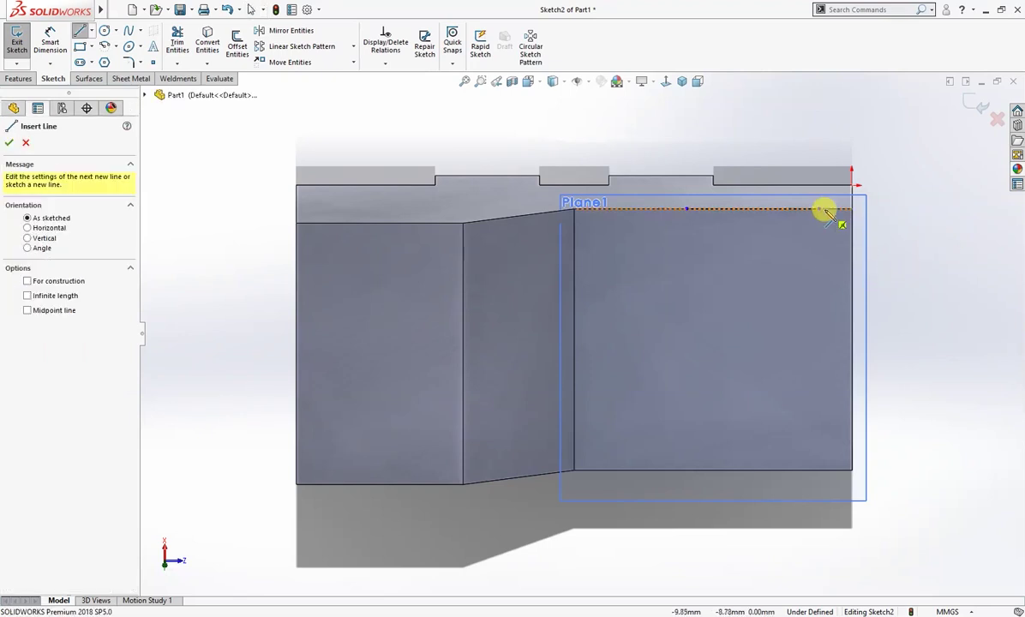
{"action": "left_click", "coordinate": [820, 211]}
{"action": "left_click", "coordinate": [819, 321]}
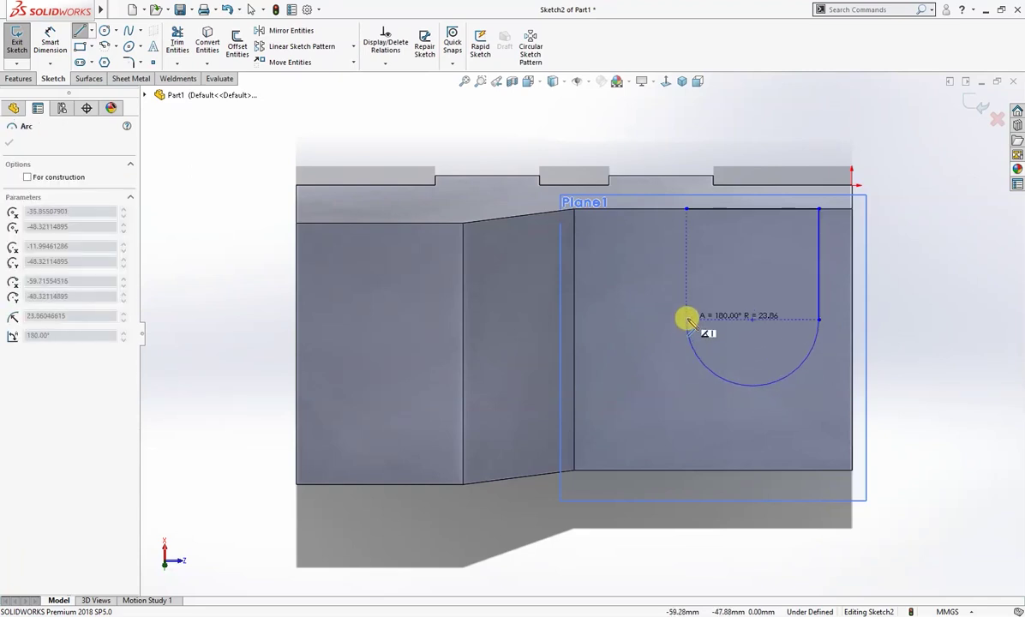
{"action": "left_click", "coordinate": [687, 320]}
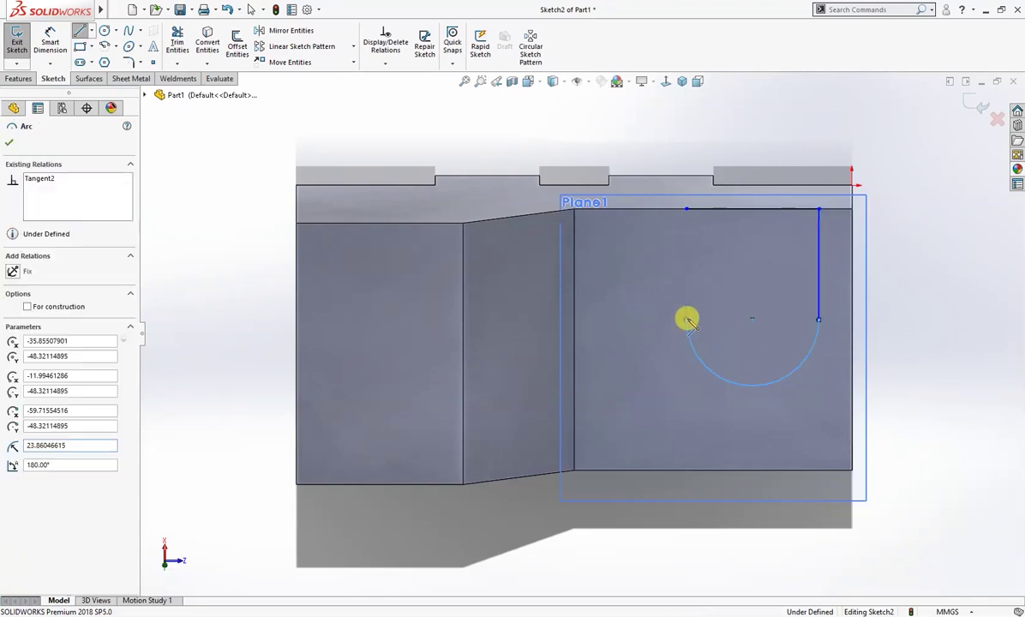
{"action": "left_click", "coordinate": [686, 209]}
{"action": "key", "text": "Escape"}
- Dimension the slot's right side 15 from the block's right edge
{"action": "right_click_drag", "start_coordinate": [926, 365], "coordinate": [926, 286]}
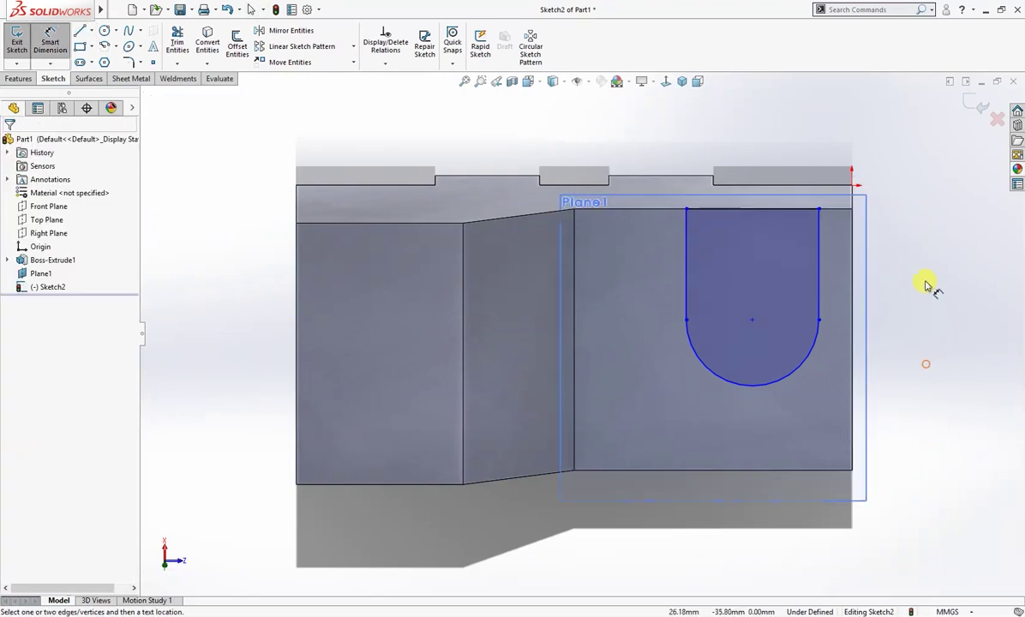
{"action": "right_click", "coordinate": [858, 291]}
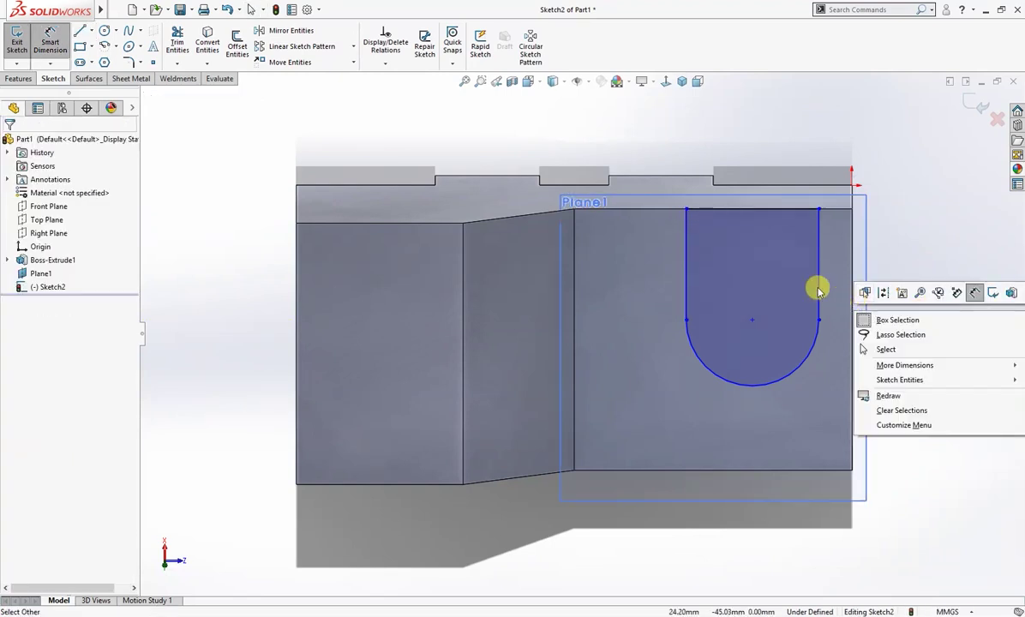
{"action": "left_click", "coordinate": [826, 286]}
{"action": "left_click", "coordinate": [818, 291]}
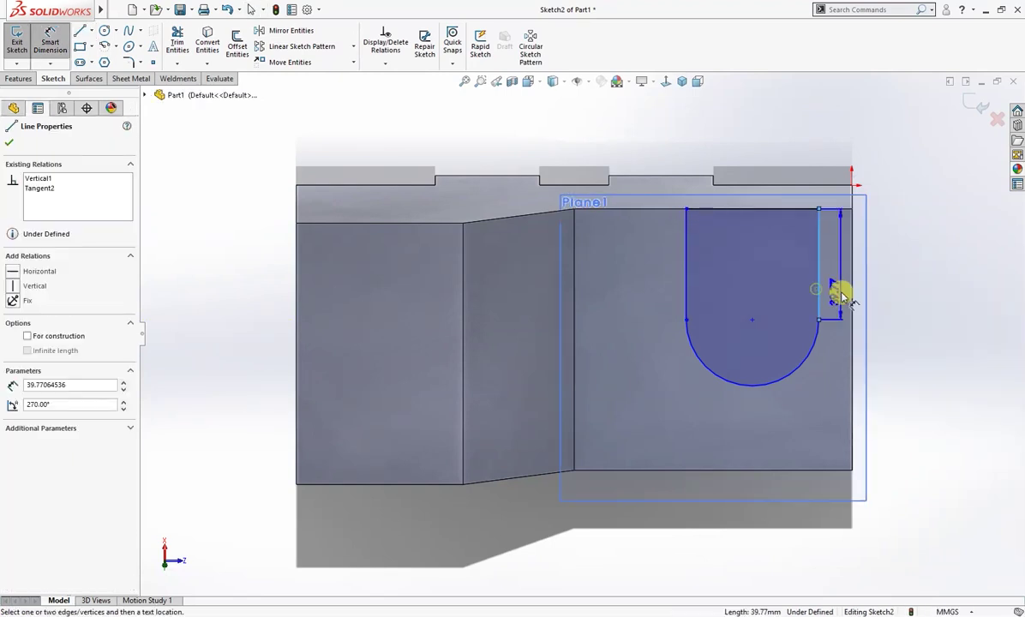
{"action": "left_click", "coordinate": [856, 305]}
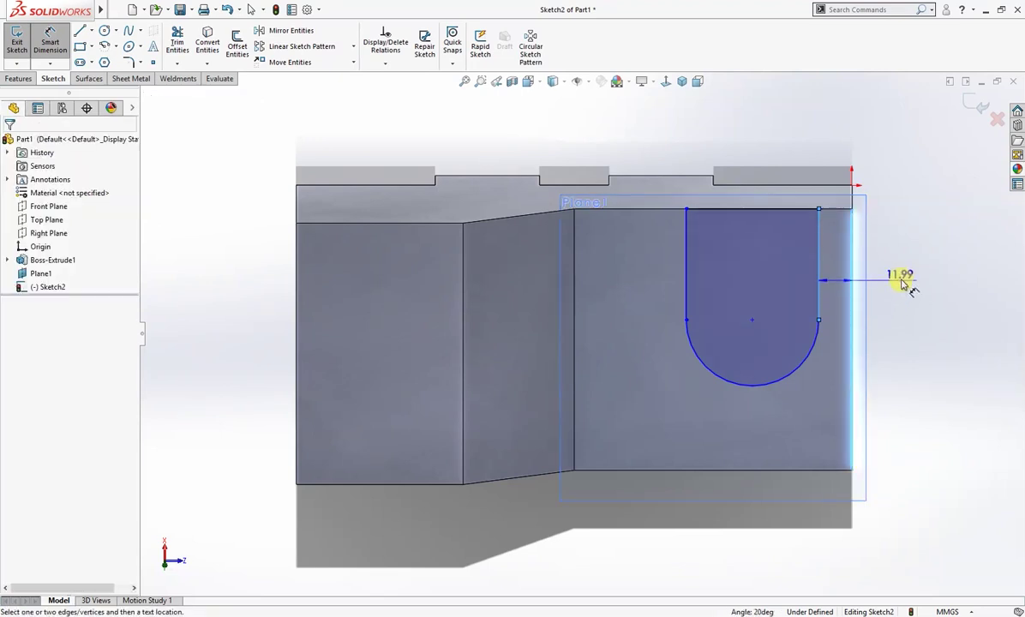
{"action": "left_click", "coordinate": [901, 284]}
{"action": "type", "text": "15"}
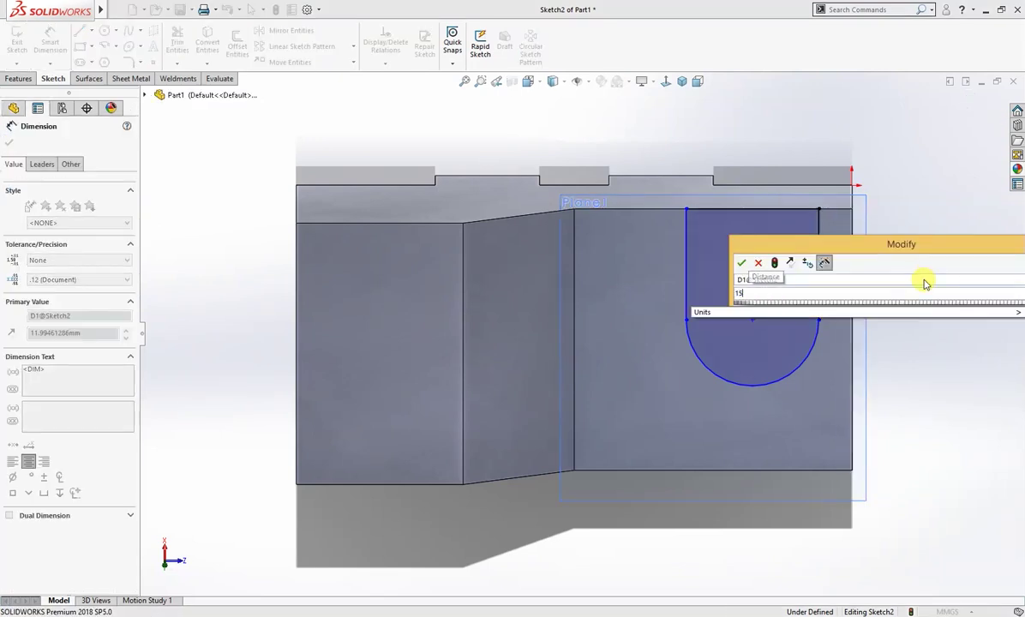
{"action": "key", "text": "Return"}
- Dimension the slot's straight side 40 long and its top width 50
{"action": "left_click", "coordinate": [811, 240]}
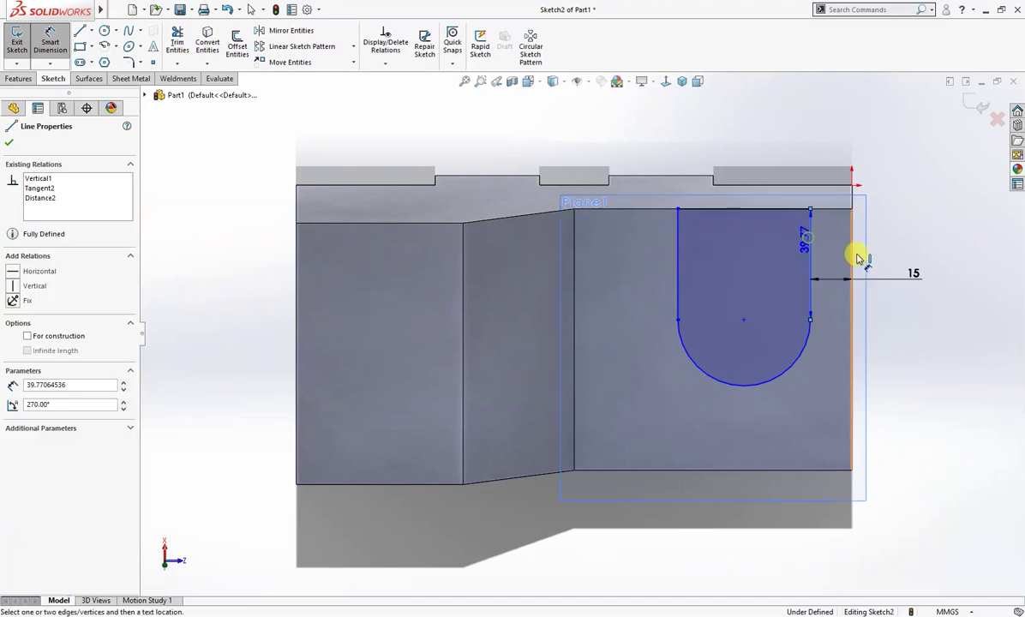
{"action": "left_click", "coordinate": [888, 242]}
{"action": "type", "text": "4"}
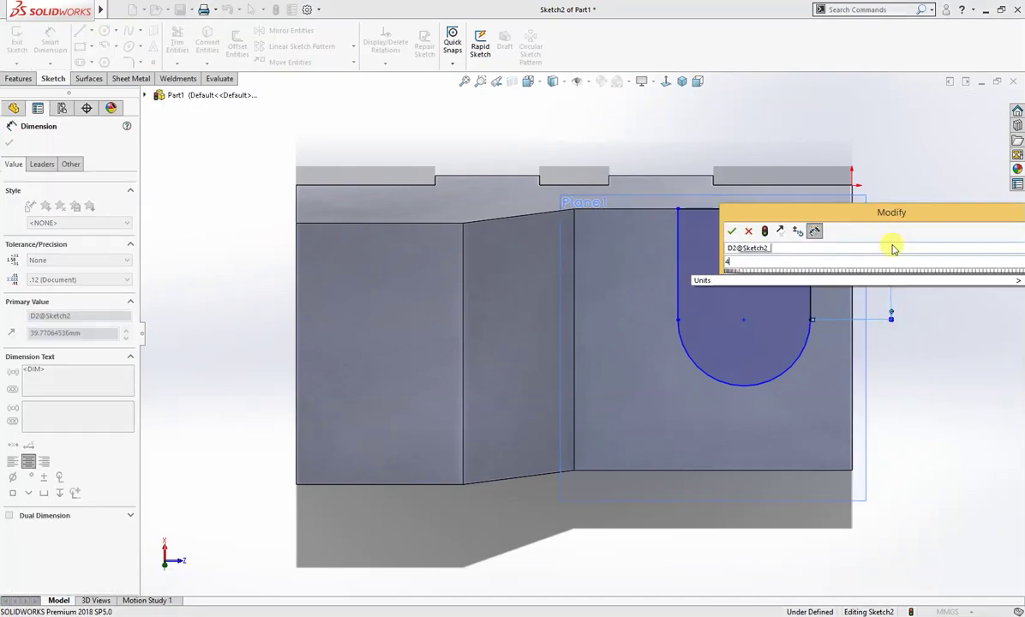
{"action": "type", "text": "0"}
{"action": "key", "text": "Return"}
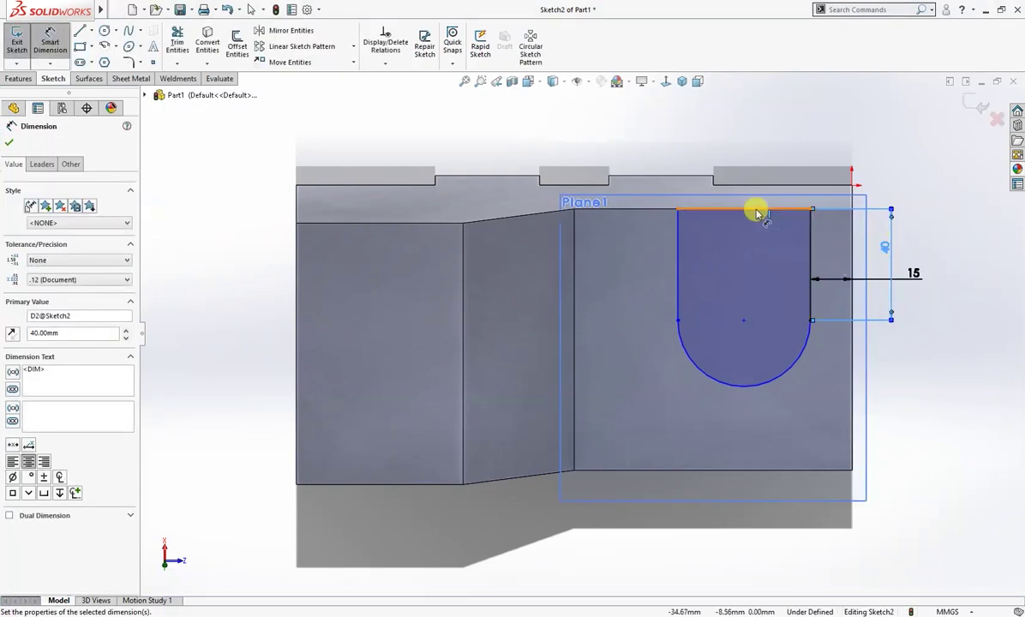
{"action": "left_click", "coordinate": [757, 213]}
{"action": "left_click", "coordinate": [756, 146]}
{"action": "type", "text": "5"}
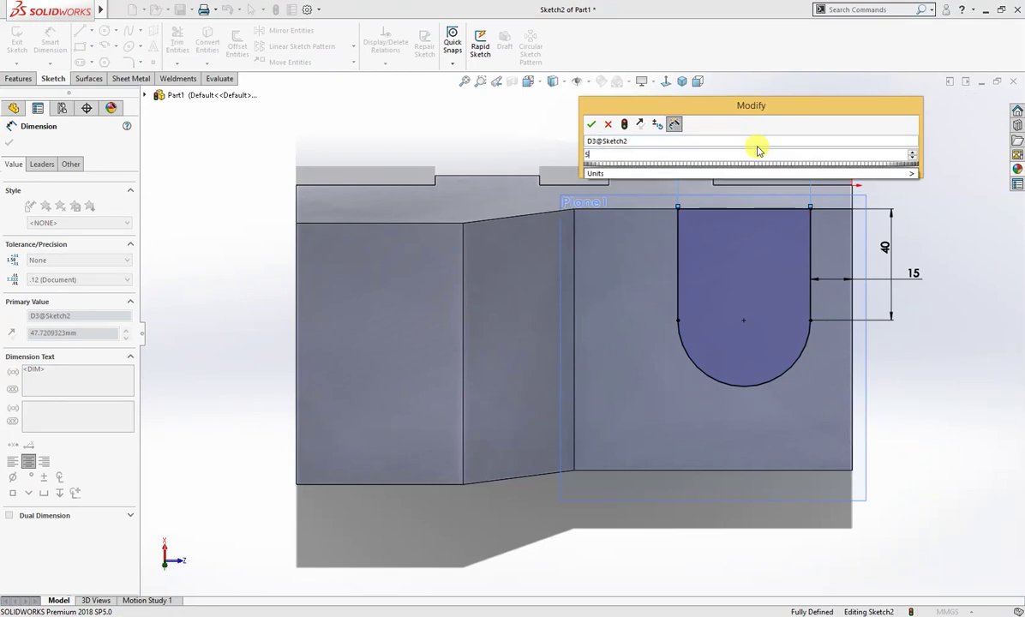
{"action": "type", "text": "0"}
{"action": "key", "text": "Return"}
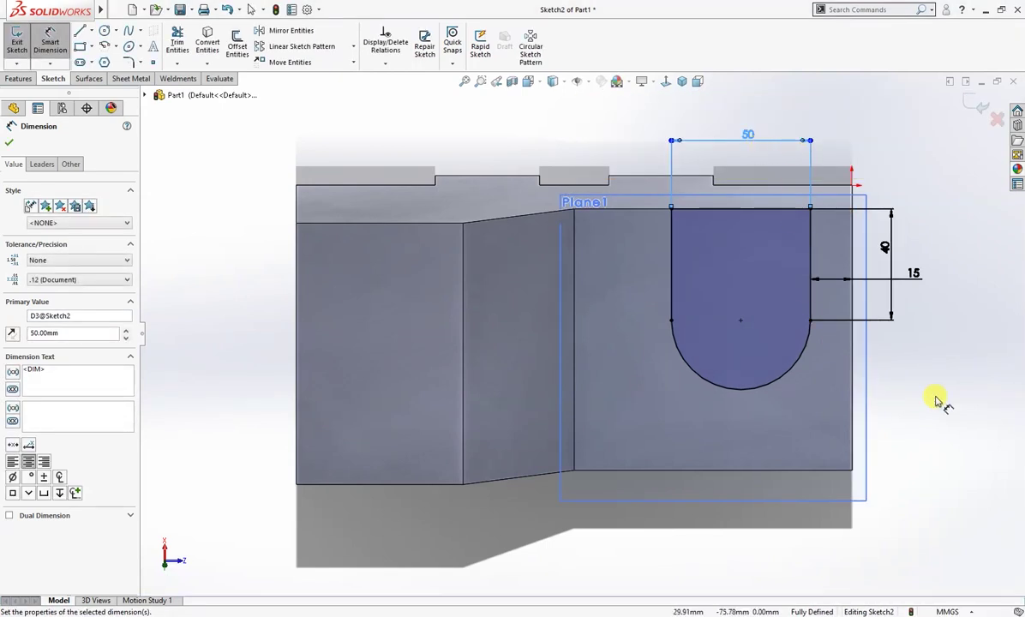
- Draw two concentric circles centred on the slot arc's centre
{"action": "key", "text": "c"}
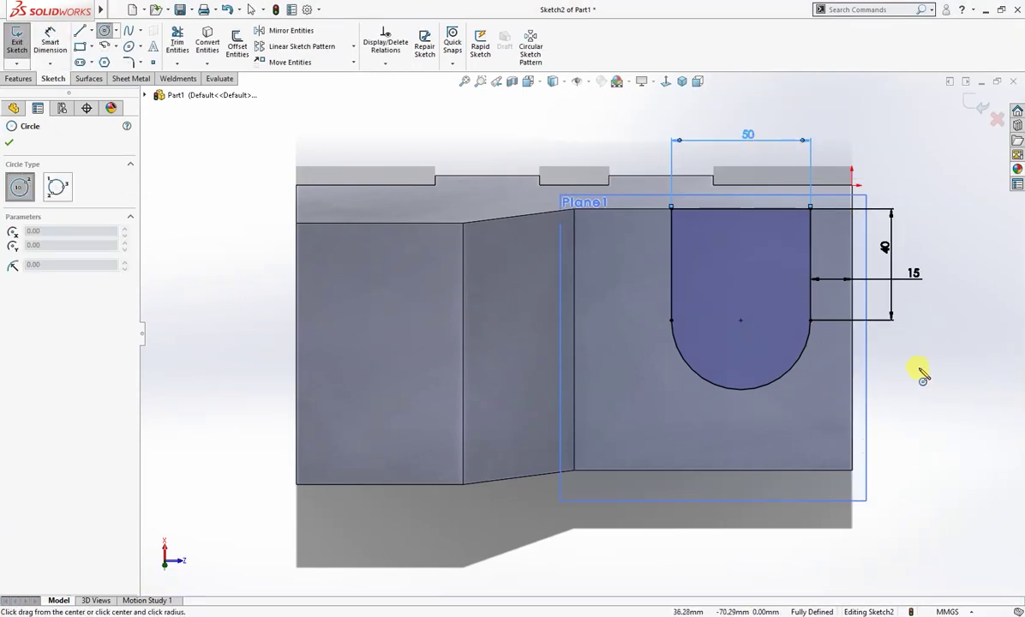
{"action": "left_click", "coordinate": [741, 321]}
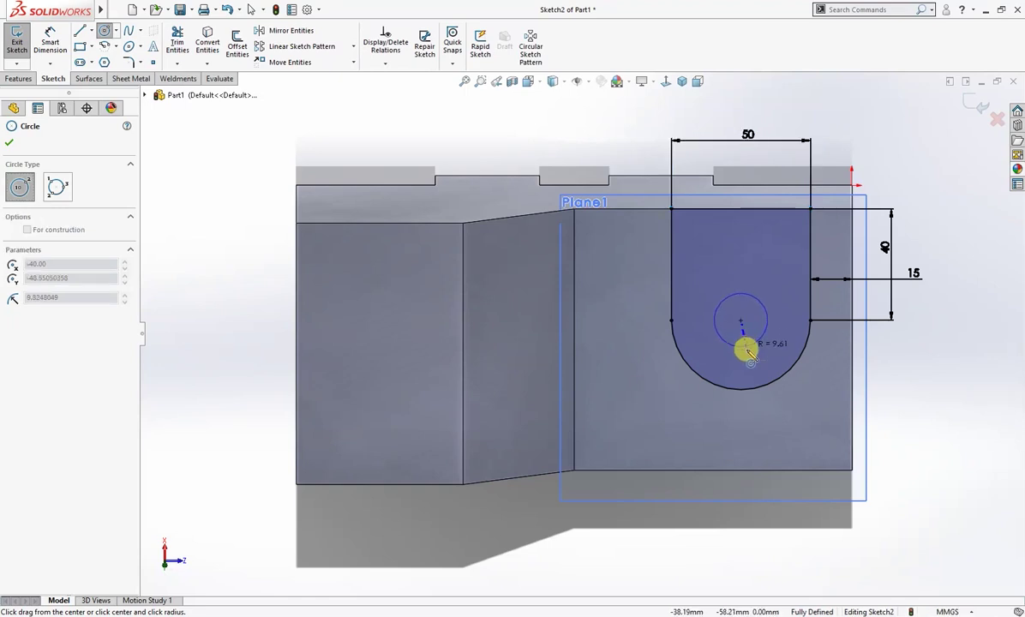
{"action": "left_click", "coordinate": [743, 350]}
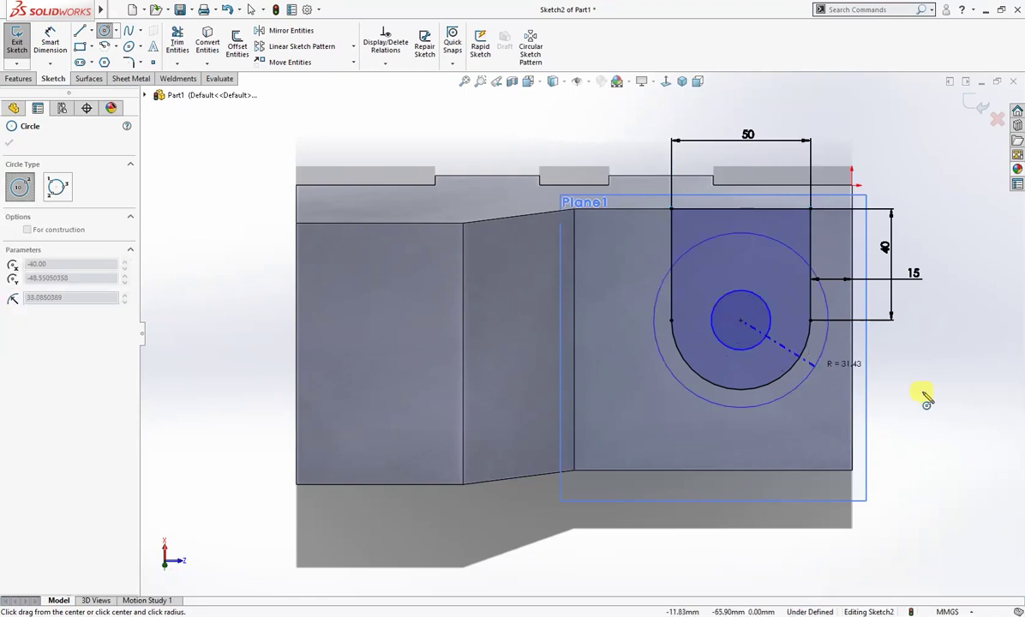
{"action": "left_click", "coordinate": [766, 327]}
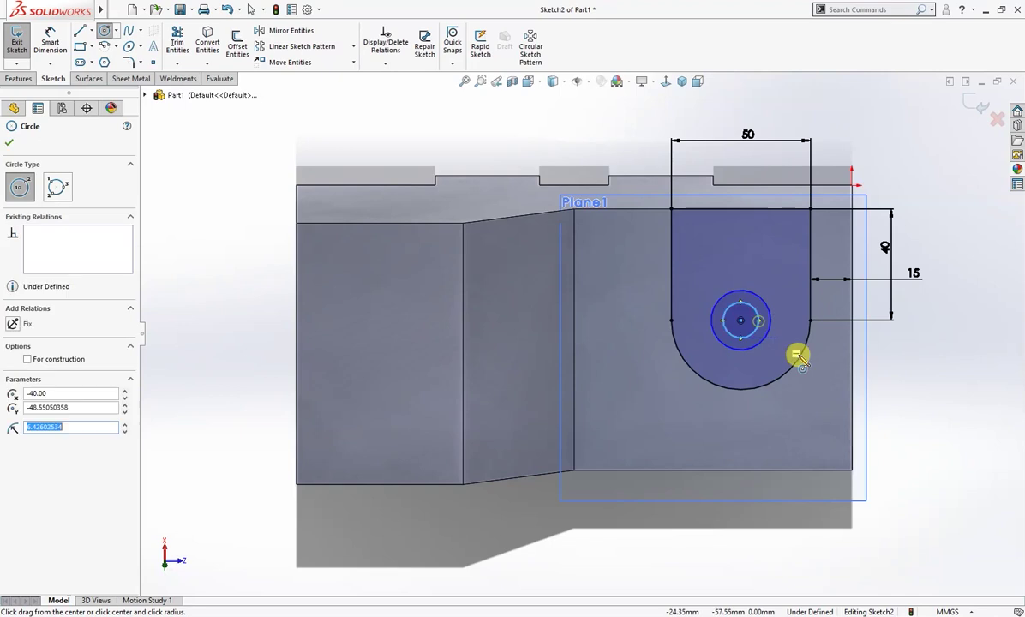
{"action": "key", "text": "Escape"}
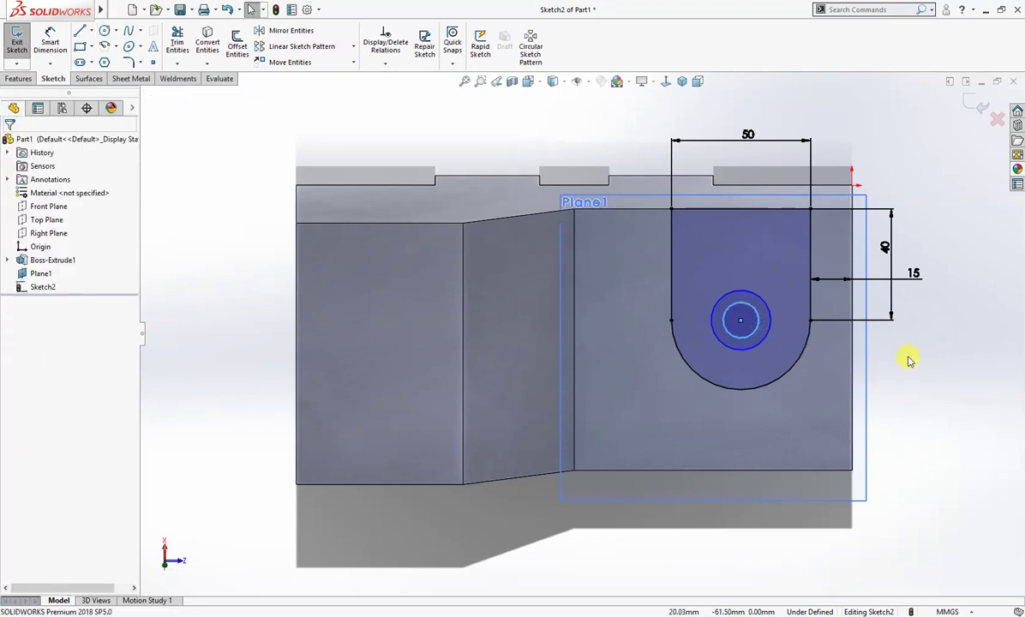
- Dimension the outer circle Ø25 and the inner circle Ø12
{"action": "right_click_drag", "start_coordinate": [887, 377], "coordinate": [888, 327]}
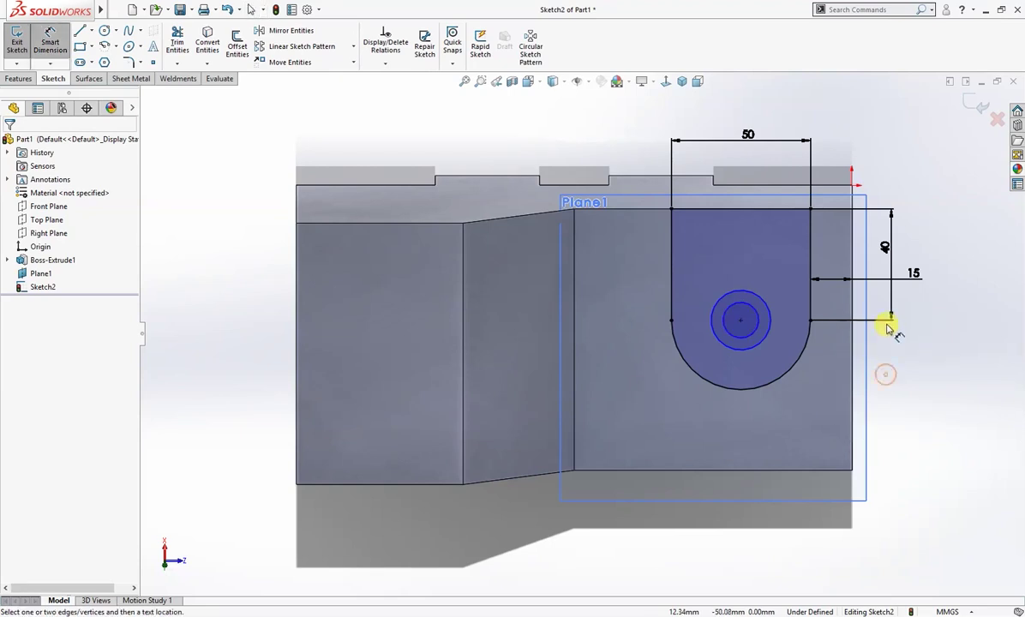
{"action": "left_click", "coordinate": [769, 342]}
{"action": "left_click", "coordinate": [891, 377]}
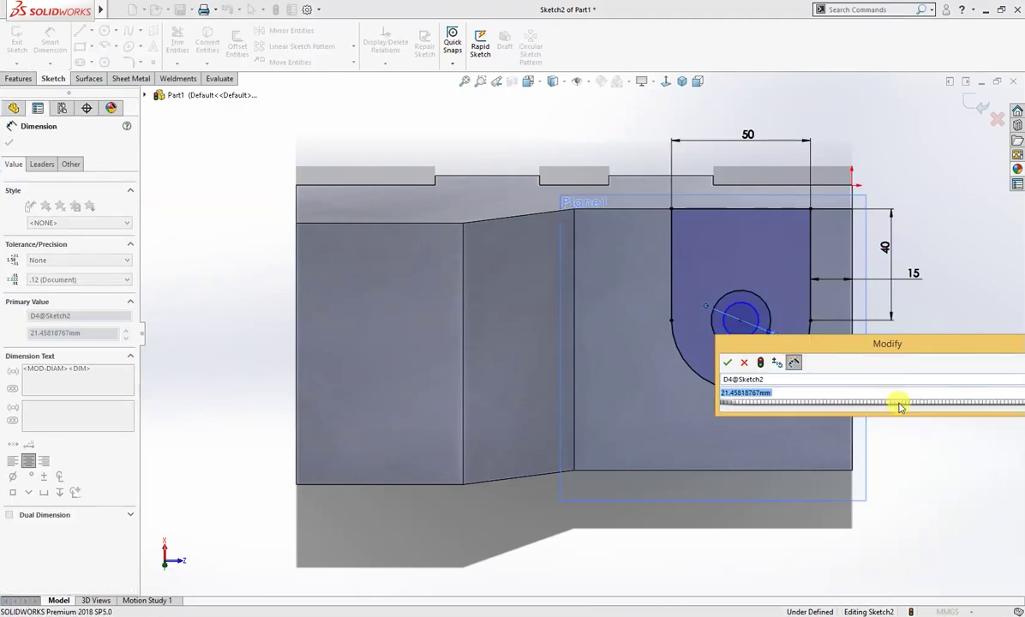
{"action": "type", "text": "25"}
{"action": "key", "text": "Return"}
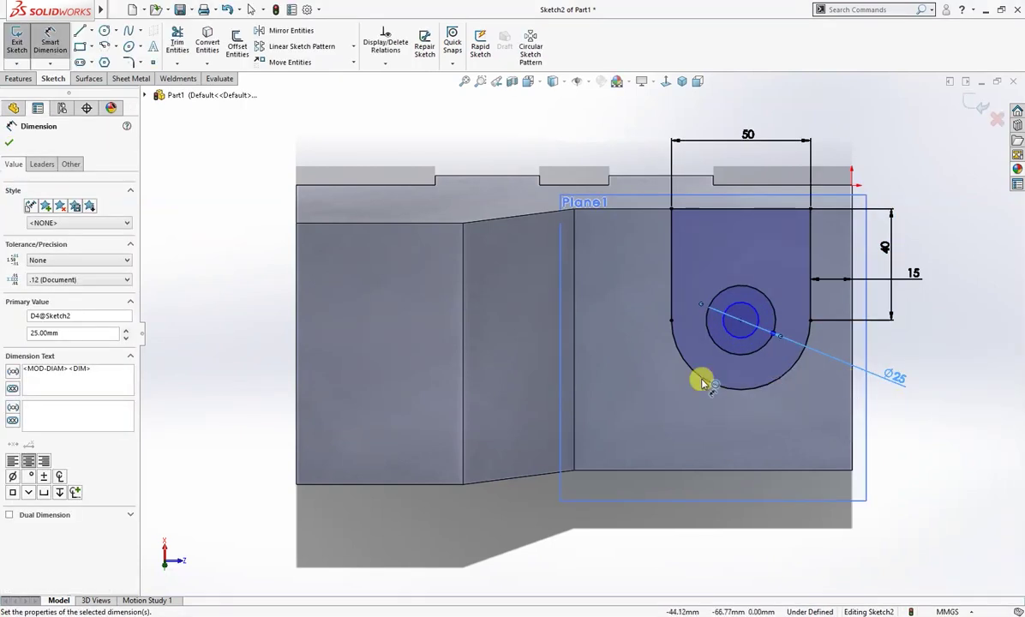
{"action": "left_click", "coordinate": [737, 347]}
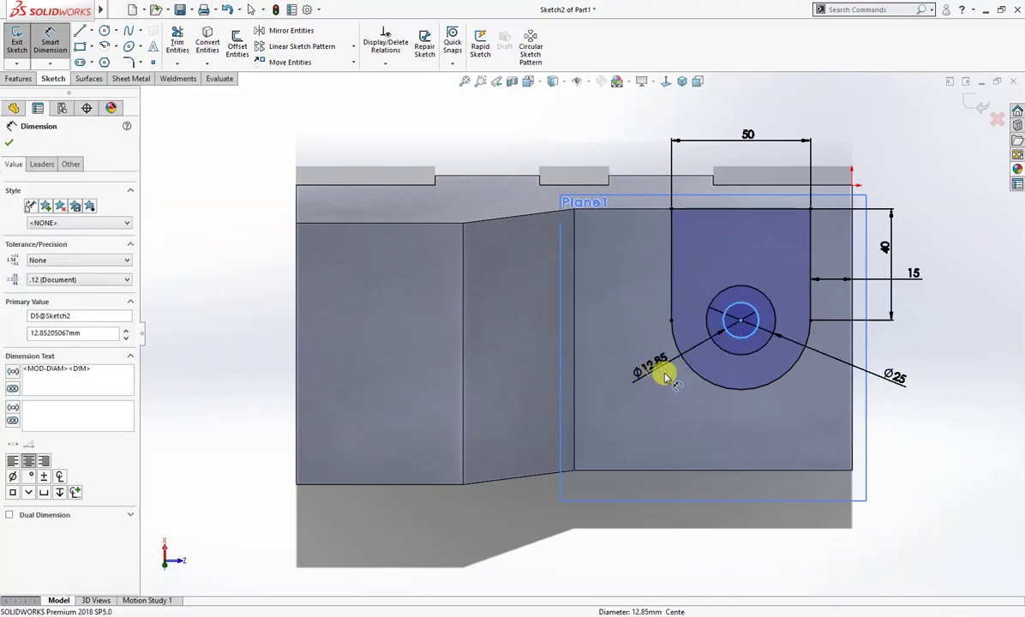
{"action": "left_click", "coordinate": [665, 369]}
{"action": "type", "text": "12"}
{"action": "key", "text": "Return"}
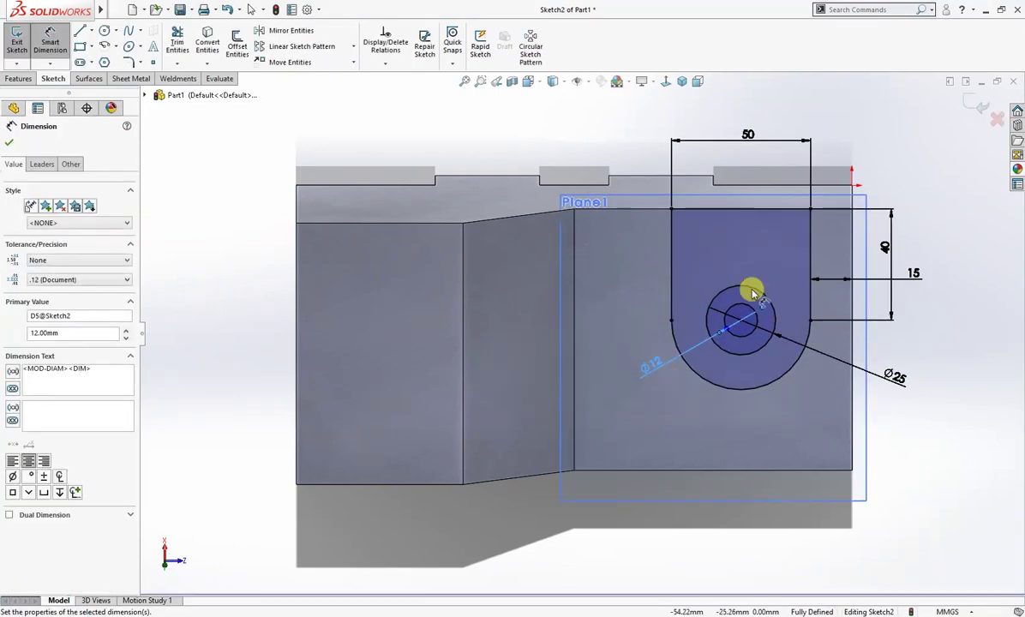
- Extrude the three slot regions downward, Up To Next, into a tab on the block
{"action": "key", "text": "s"}
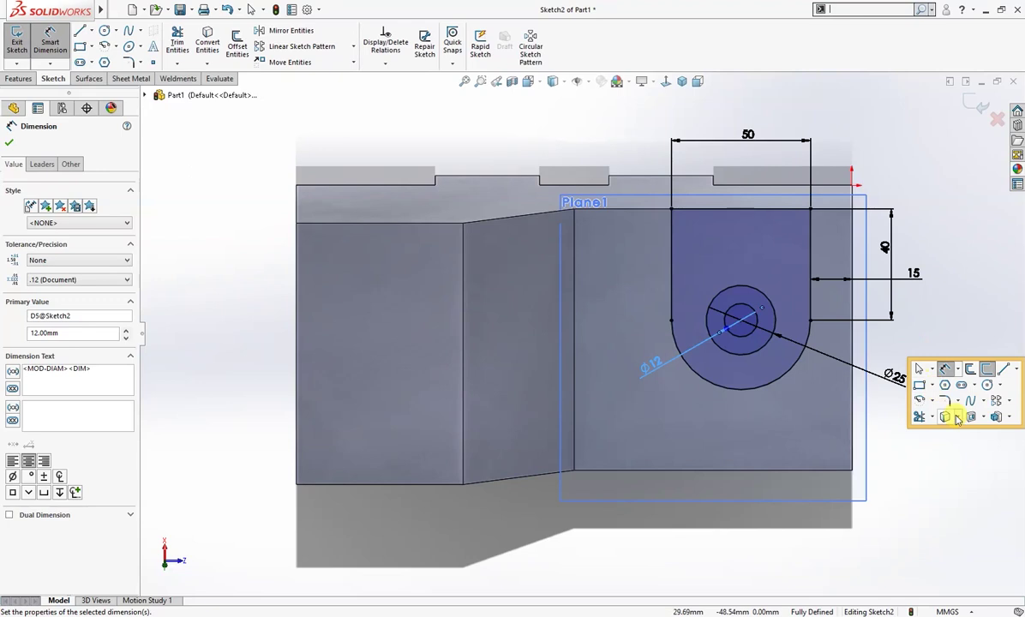
{"action": "left_click", "coordinate": [995, 417]}
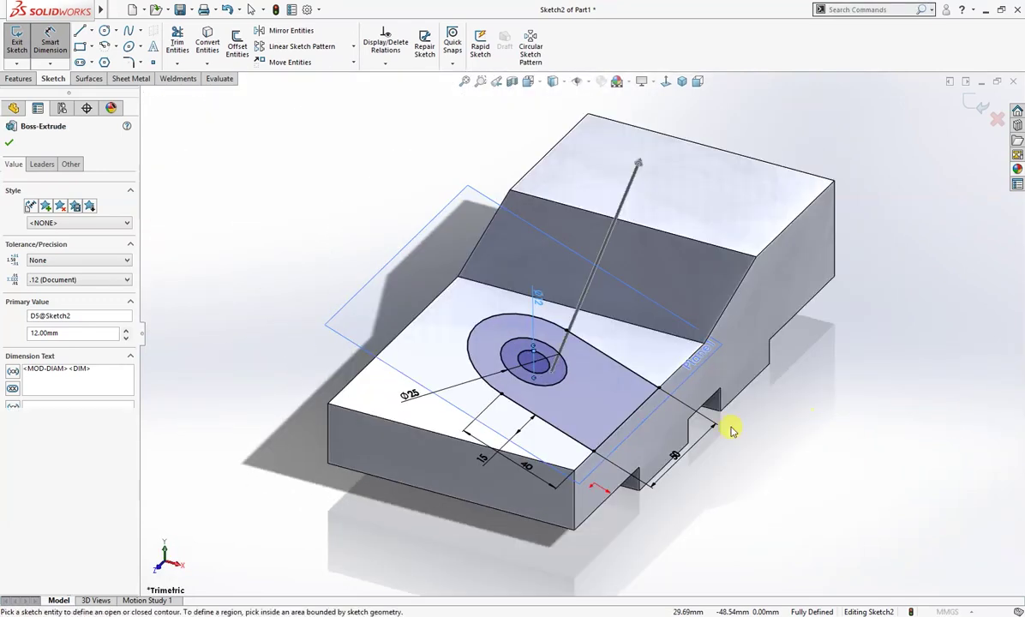
{"action": "left_click", "coordinate": [566, 411]}
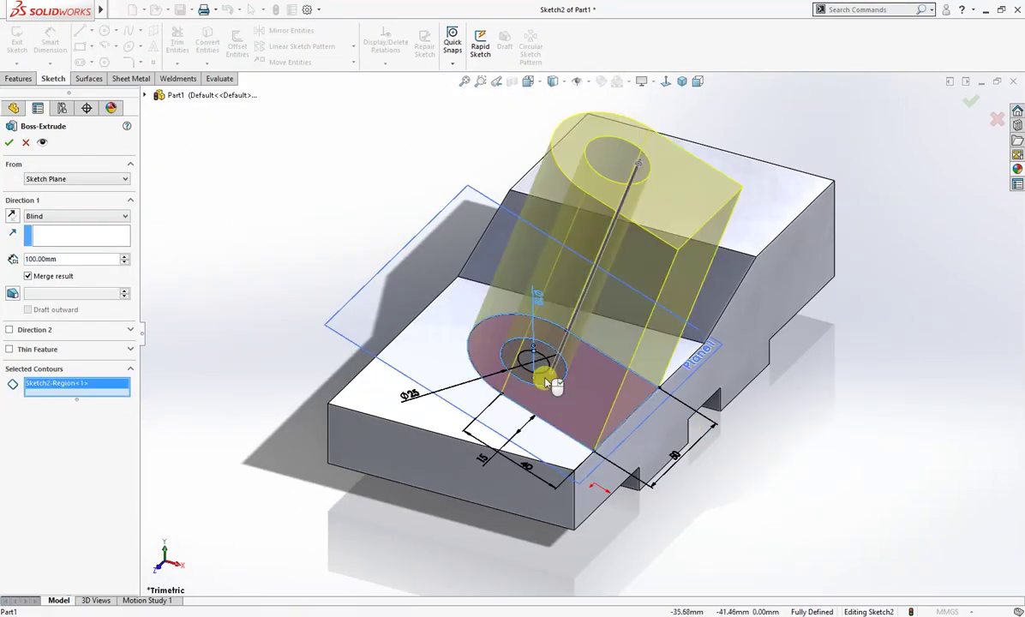
{"action": "left_click", "coordinate": [549, 372]}
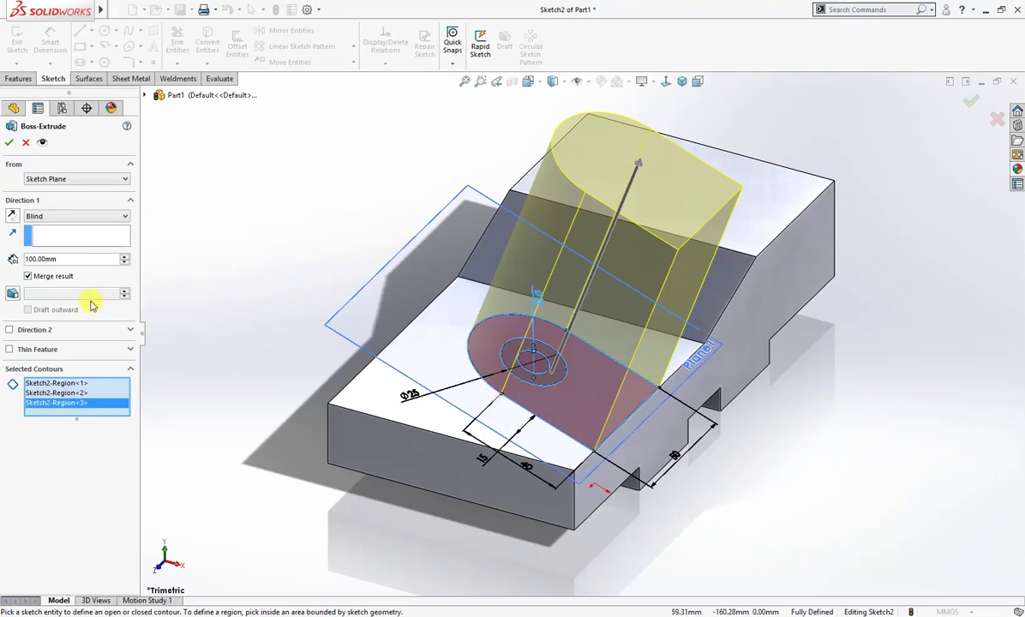
{"action": "left_click", "coordinate": [65, 216]}
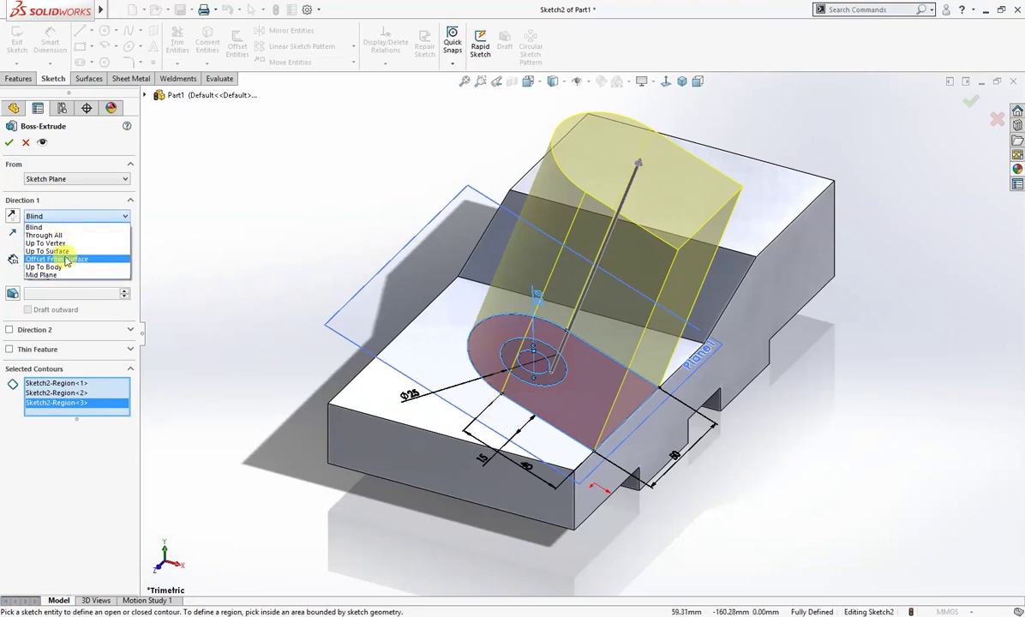
{"action": "left_click", "coordinate": [12, 216]}
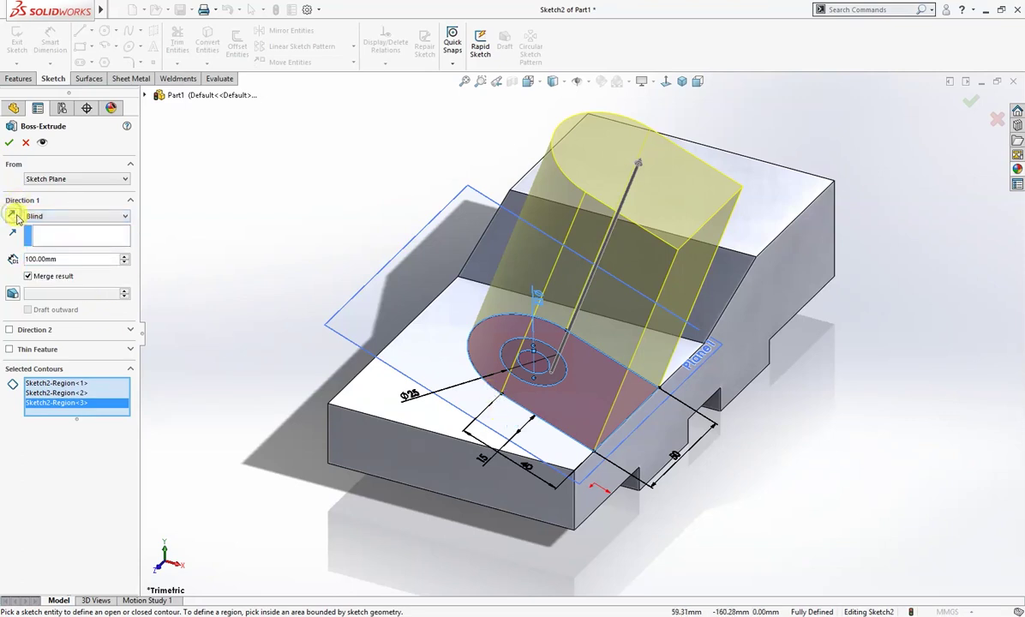
{"action": "left_click", "coordinate": [12, 216]}
{"action": "left_click", "coordinate": [30, 216]}
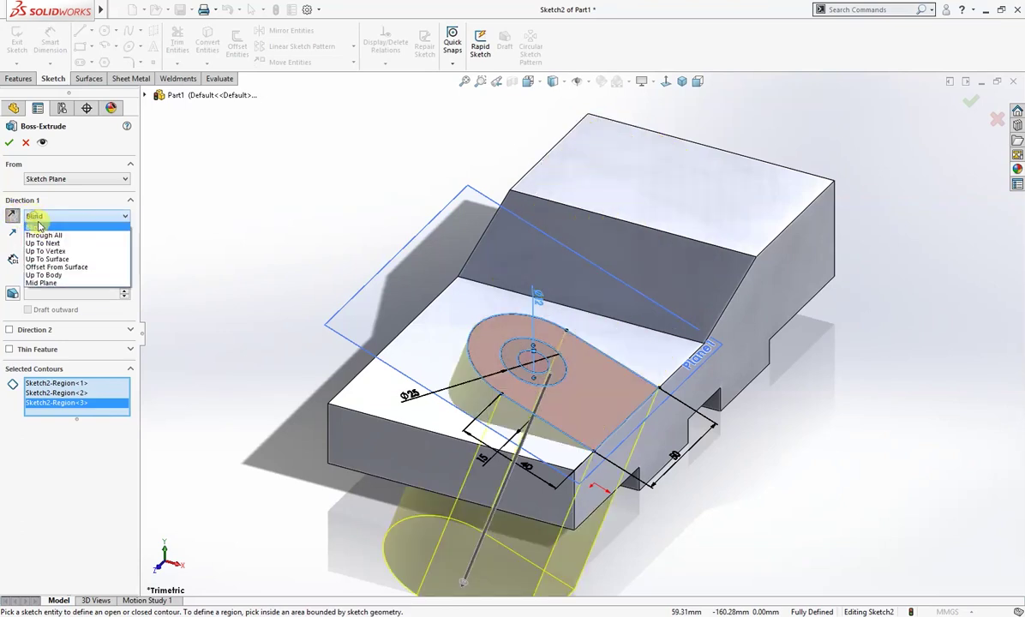
{"action": "left_click", "coordinate": [39, 239]}
{"action": "mouse_move", "coordinate": [292, 331]}
{"action": "middle_mouse_down"}
{"action": "mouse_move", "coordinate": [359, 343]}
{"action": "mouse_move", "coordinate": [366, 328]}
{"action": "mouse_move", "coordinate": [332, 336]}
{"action": "middle_mouse_up"}
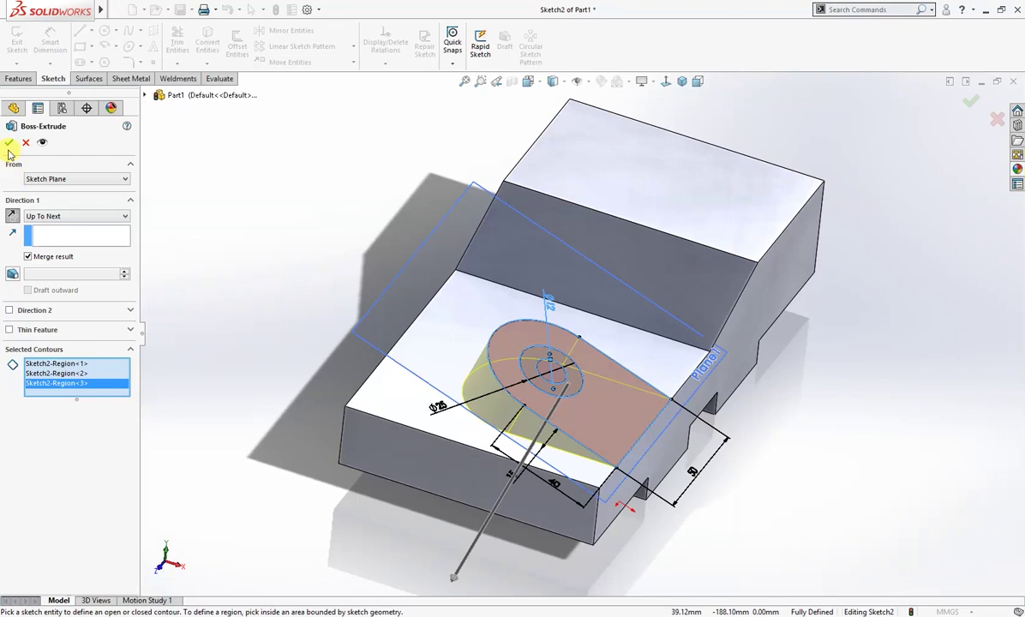
{"action": "left_click", "coordinate": [8, 143]}
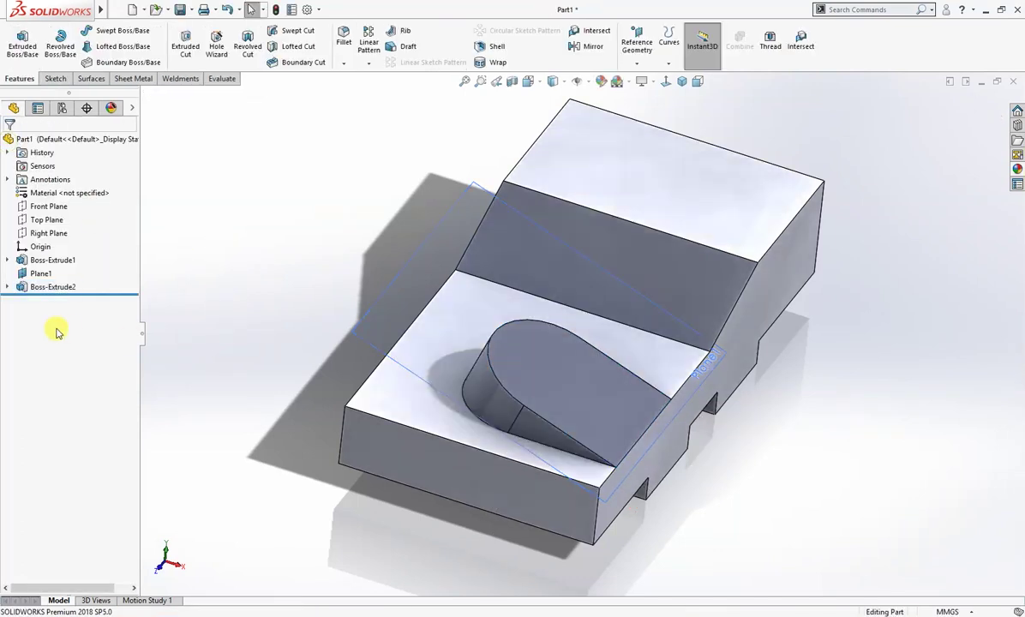
- Show Sketch2, turn off RealView, and hide Plane1
{"action": "left_click", "coordinate": [7, 287]}
{"action": "left_click", "coordinate": [47, 300]}
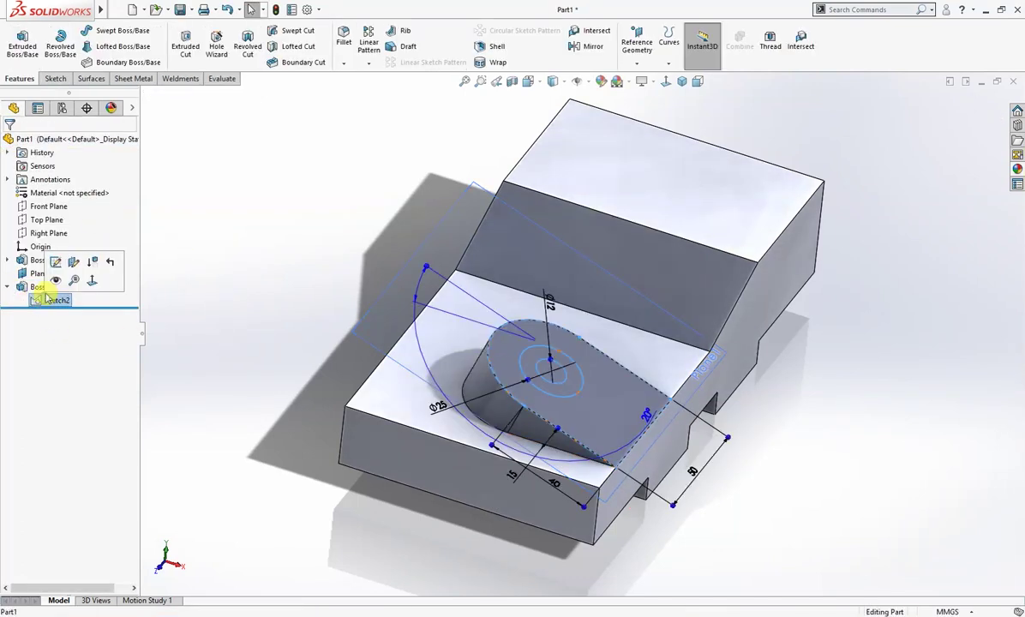
{"action": "left_click", "coordinate": [56, 281]}
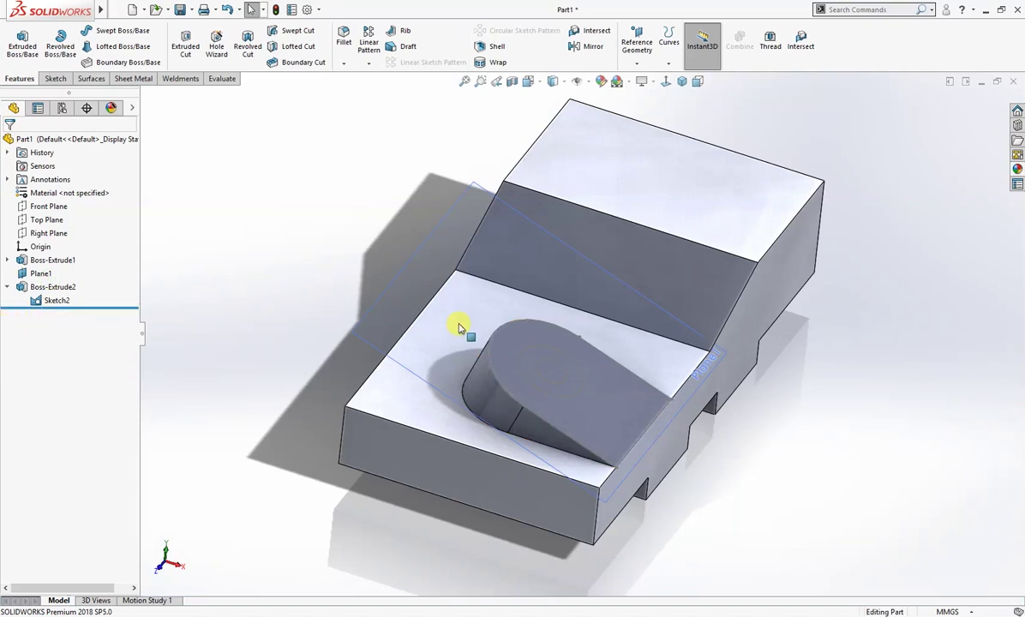
{"action": "left_click", "coordinate": [651, 83]}
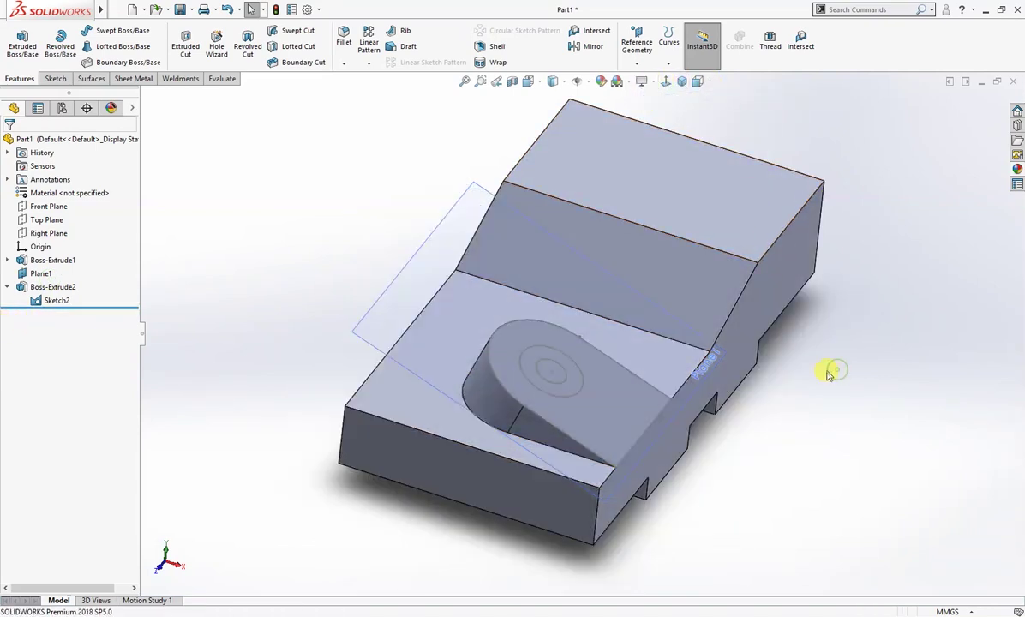
{"action": "left_click", "coordinate": [412, 296]}
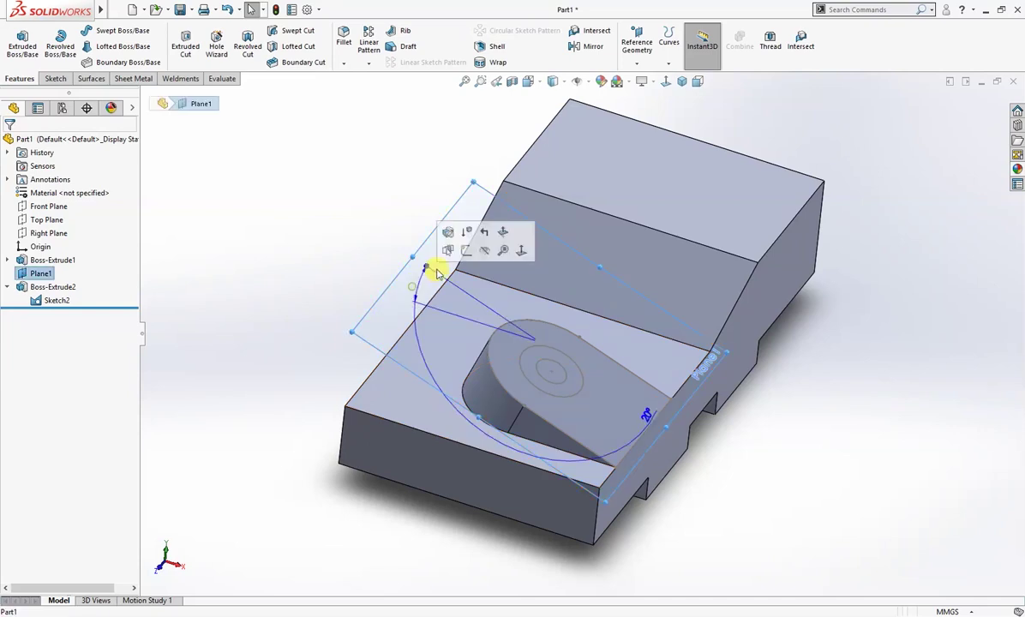
{"action": "left_click", "coordinate": [481, 255]}
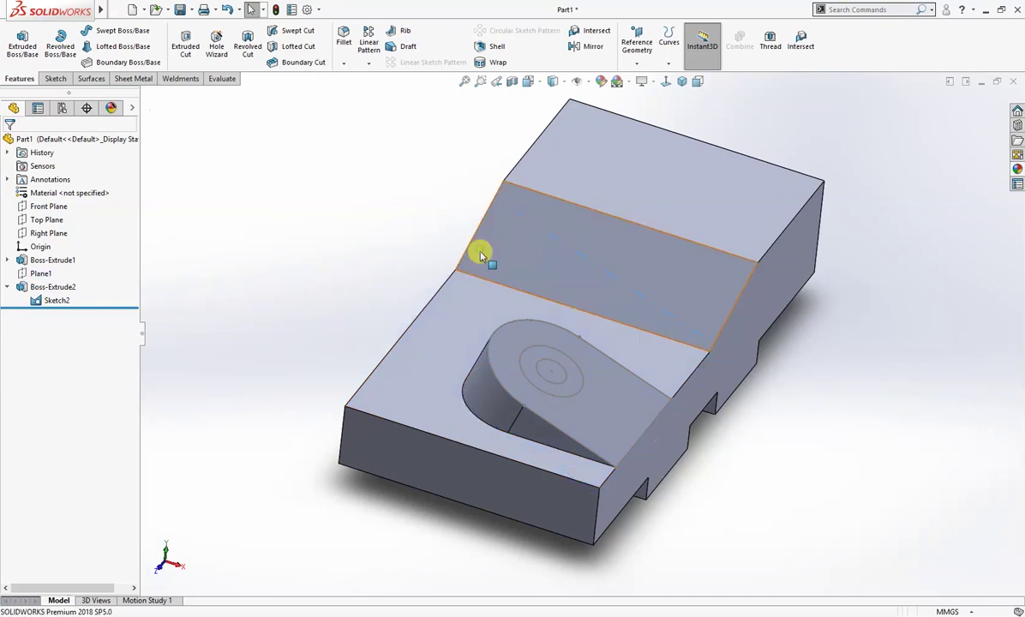
{"action": "left_click", "coordinate": [525, 382]}
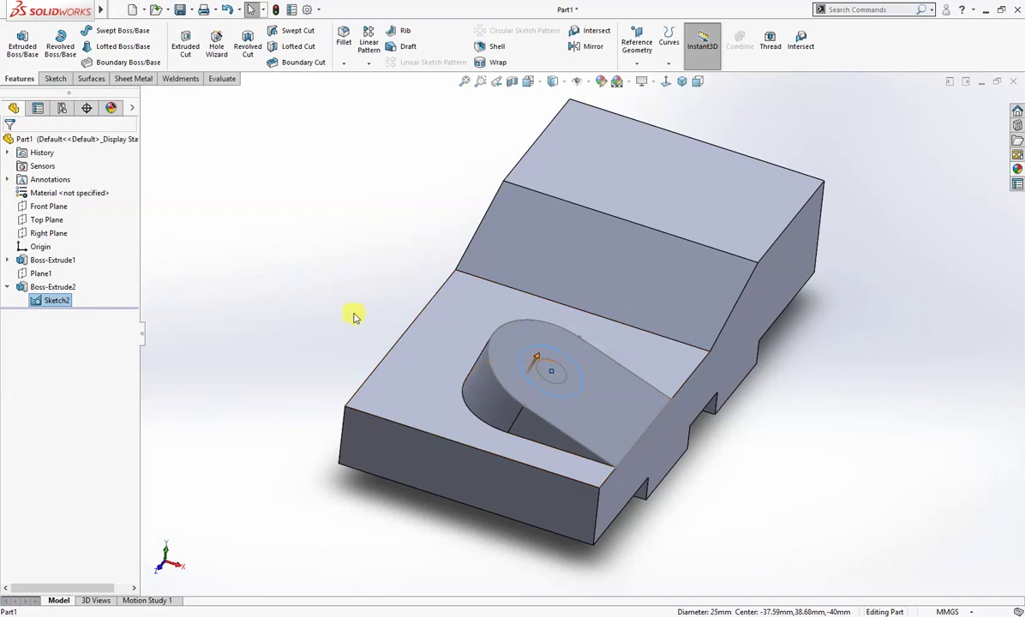
- Extrude the Ø25 circle 15 mm into a cylindrical boss on the tab
{"action": "left_click", "coordinate": [26, 52]}
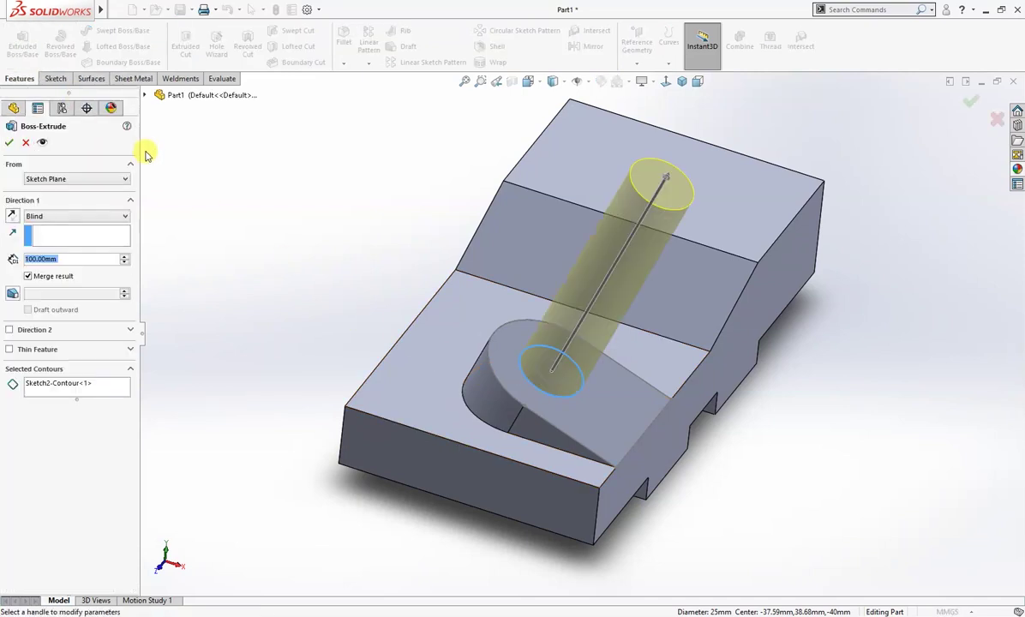
{"action": "type", "text": "15"}
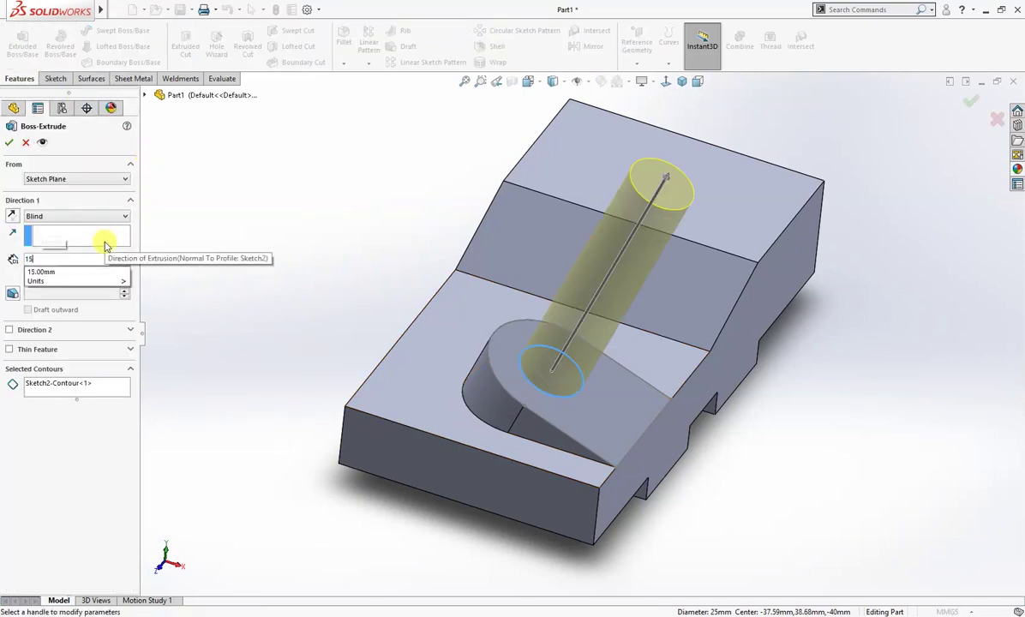
{"action": "key", "text": "Return"}
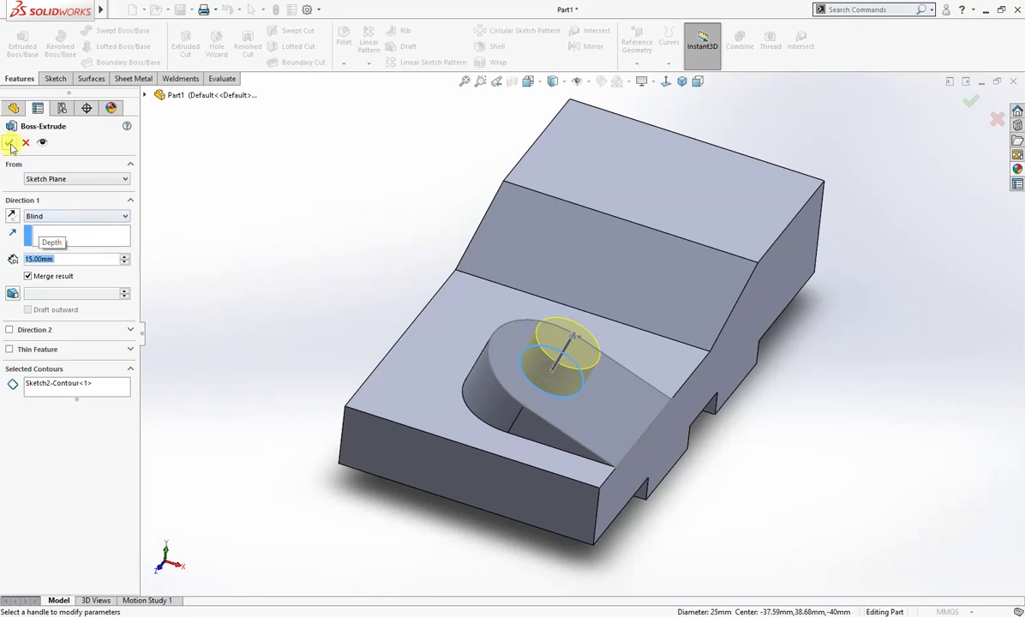
{"action": "left_click", "coordinate": [9, 143]}
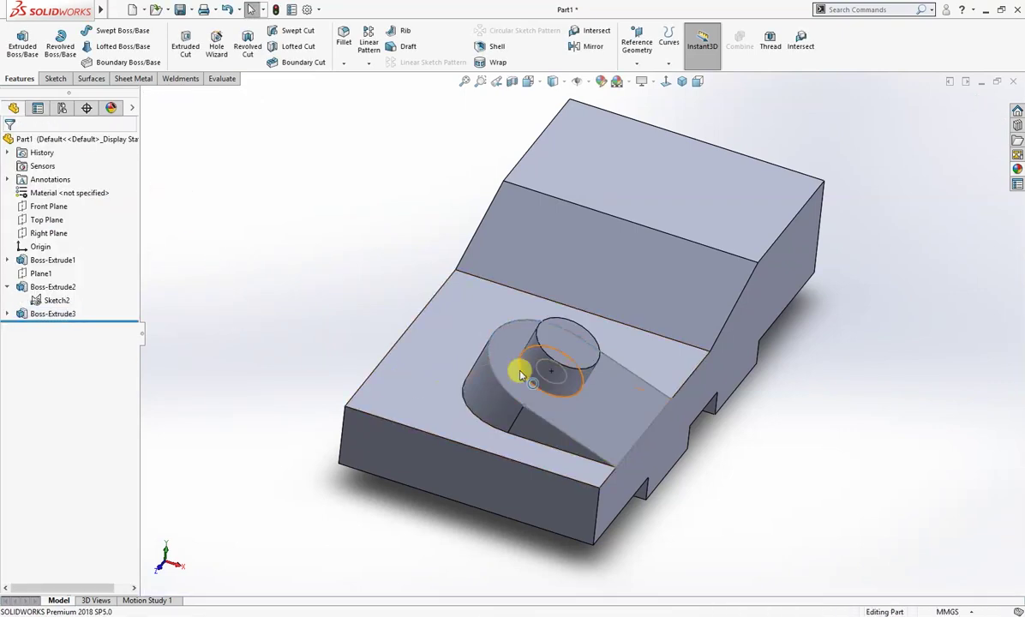
- Cut the Ø12 circle Through All – Both to bore a hole through the boss
{"action": "left_click", "coordinate": [192, 48]}
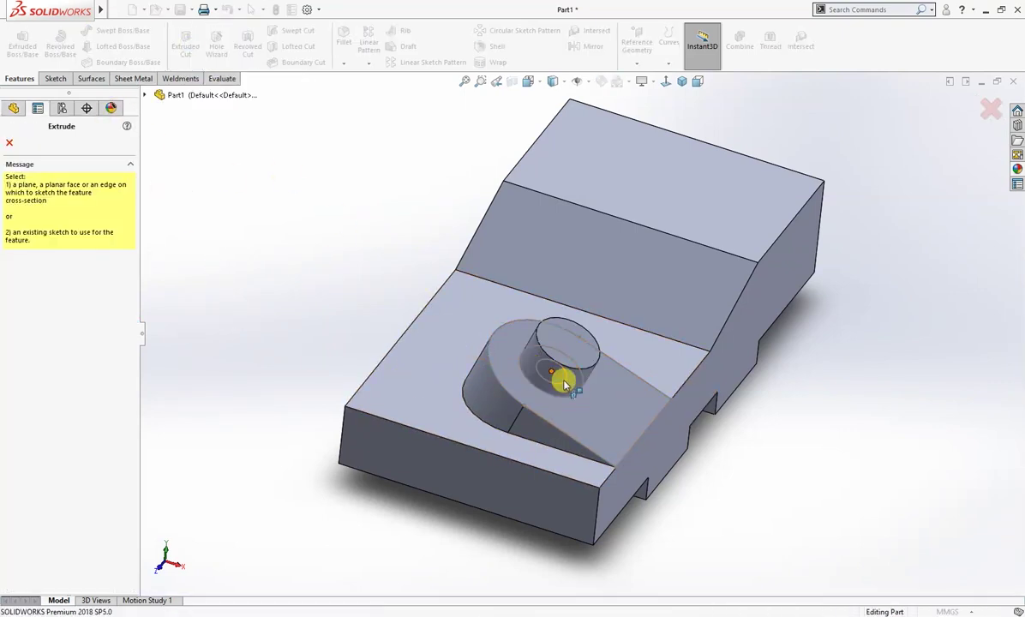
{"action": "left_click", "coordinate": [561, 386]}
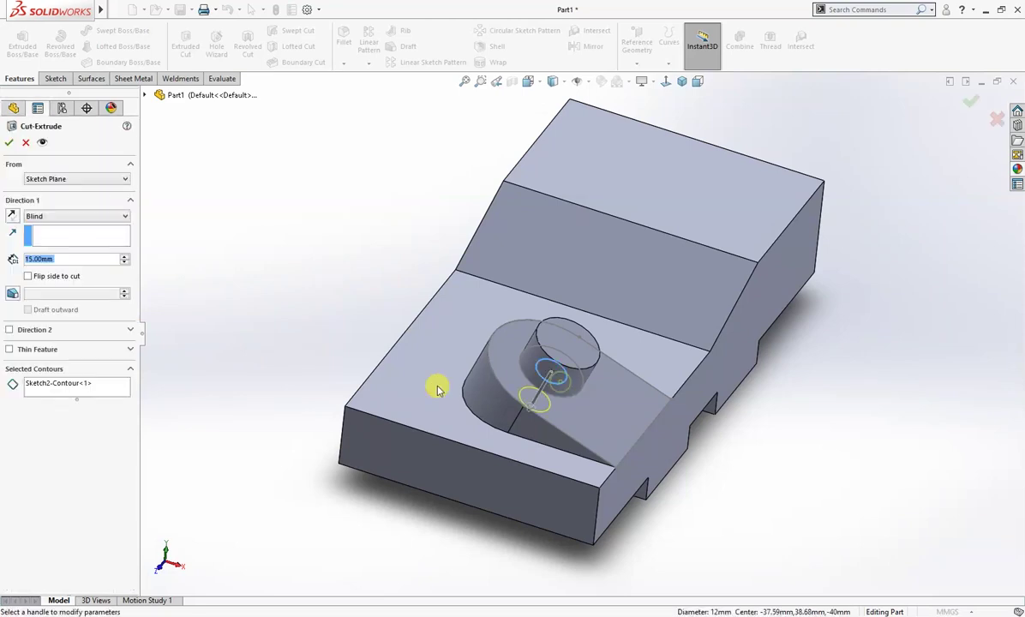
{"action": "left_click", "coordinate": [59, 216]}
{"action": "left_click", "coordinate": [60, 244]}
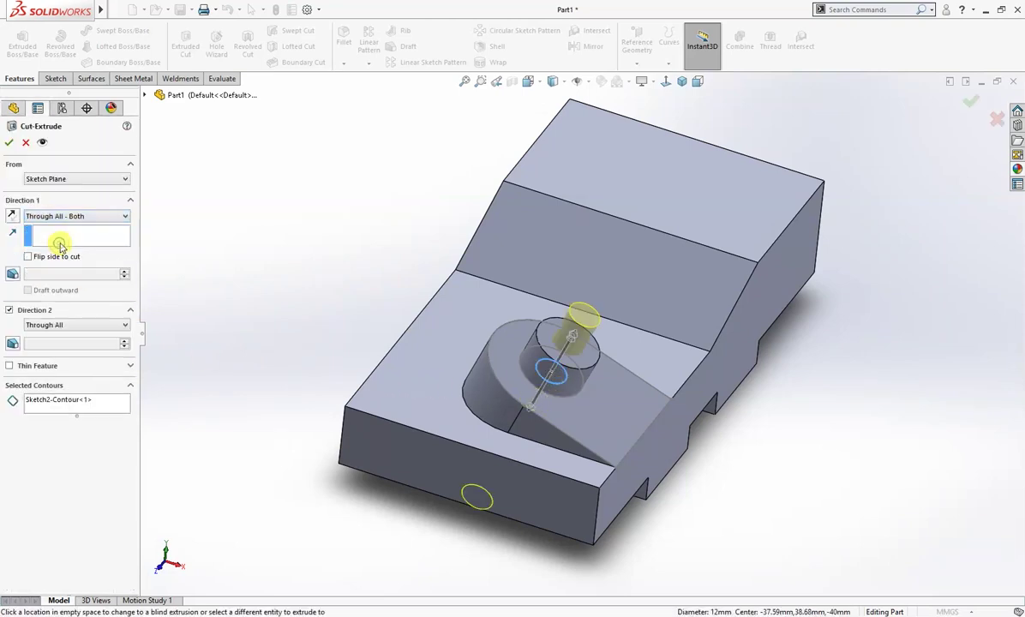
{"action": "left_click", "coordinate": [10, 143]}
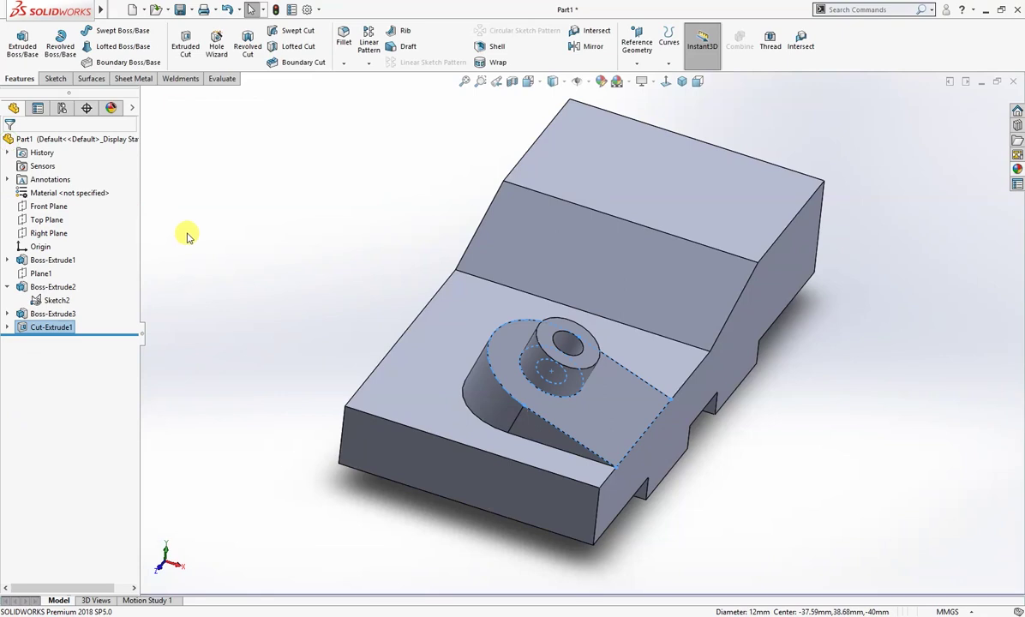
{"action": "mouse_move", "coordinate": [279, 293]}
{"action": "middle_mouse_down"}
{"action": "mouse_move", "coordinate": [339, 294]}
{"action": "mouse_move", "coordinate": [233, 270]}
{"action": "middle_mouse_up"}
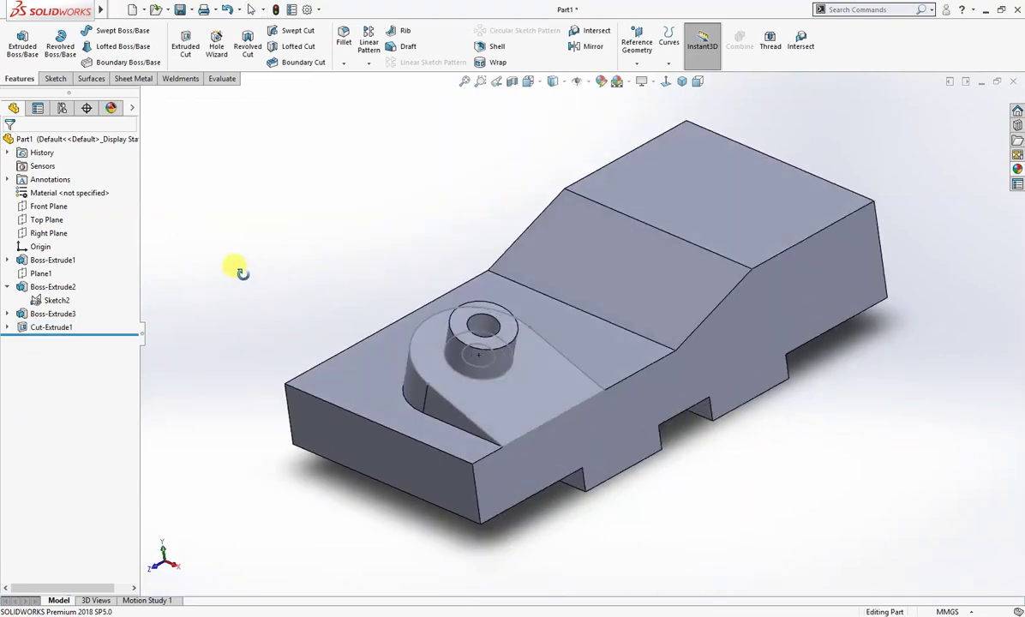
{"action": "left_click", "coordinate": [483, 365]}
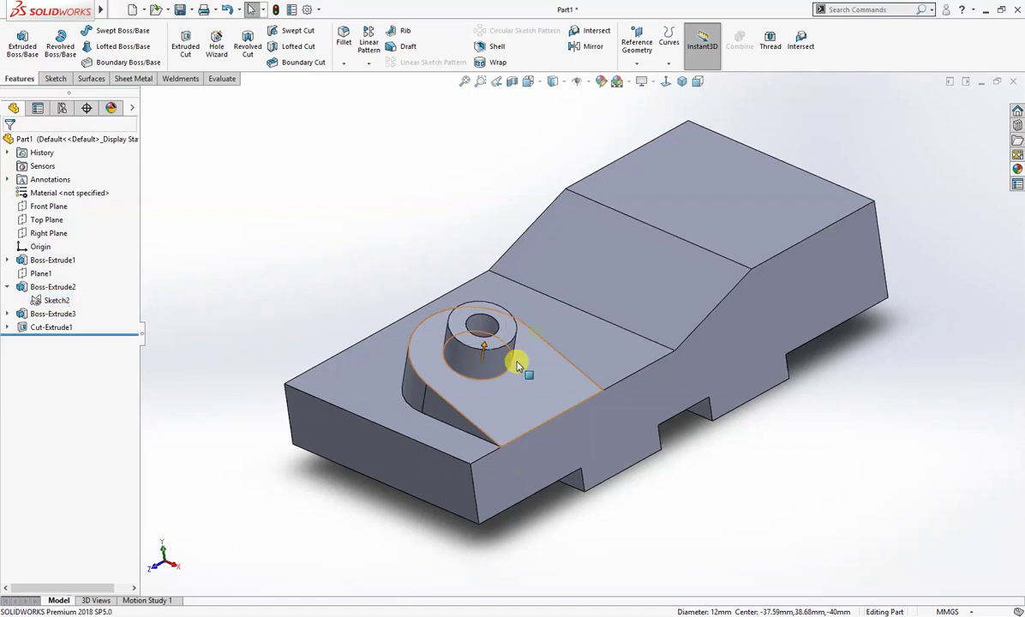
{"action": "mouse_move", "coordinate": [517, 365]}
{"action": "middle_mouse_down"}
{"action": "mouse_move", "coordinate": [766, 469]}
{"action": "mouse_move", "coordinate": [778, 447]}
{"action": "middle_mouse_up"}
{"action": "left_click", "coordinate": [795, 478]}
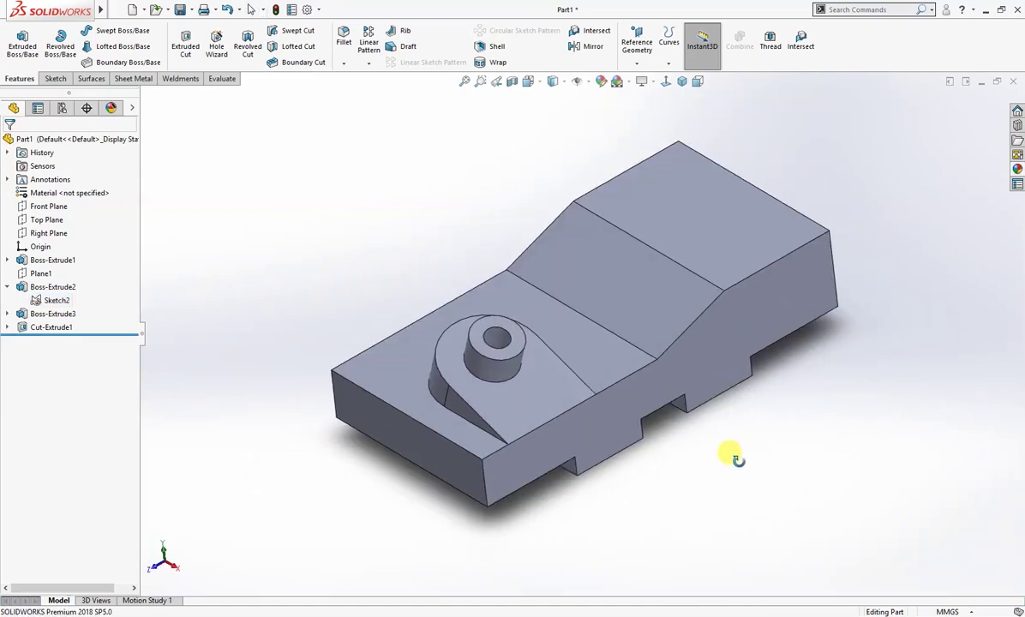
{"action": "mouse_move", "coordinate": [737, 459]}
{"action": "middle_mouse_down"}
{"action": "mouse_move", "coordinate": [748, 439]}
{"action": "mouse_move", "coordinate": [759, 445]}
{"action": "middle_mouse_up"}
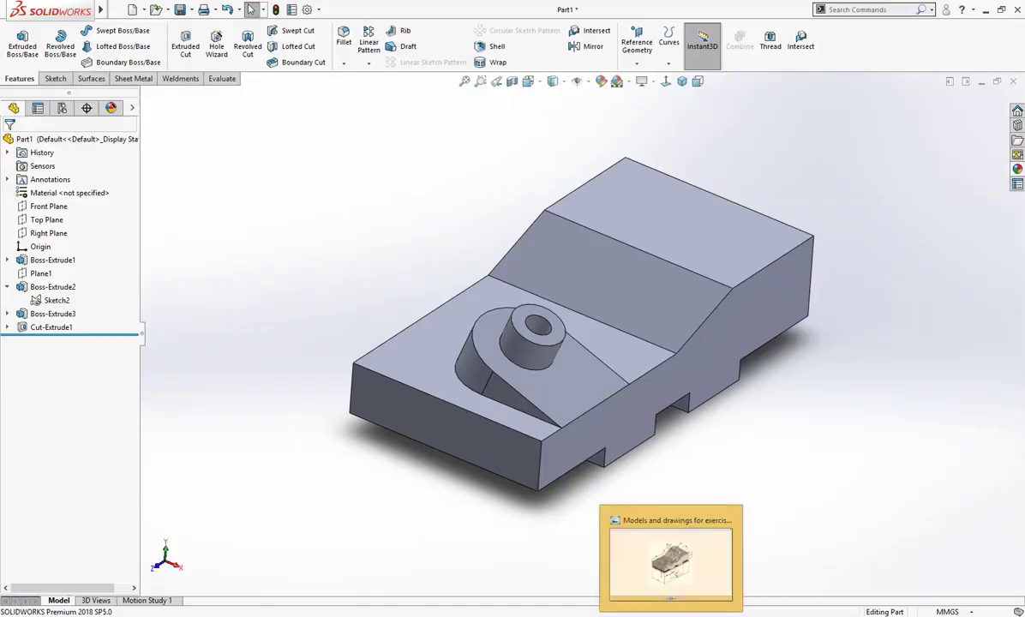
{"action": "left_click", "coordinate": [665, 559]}
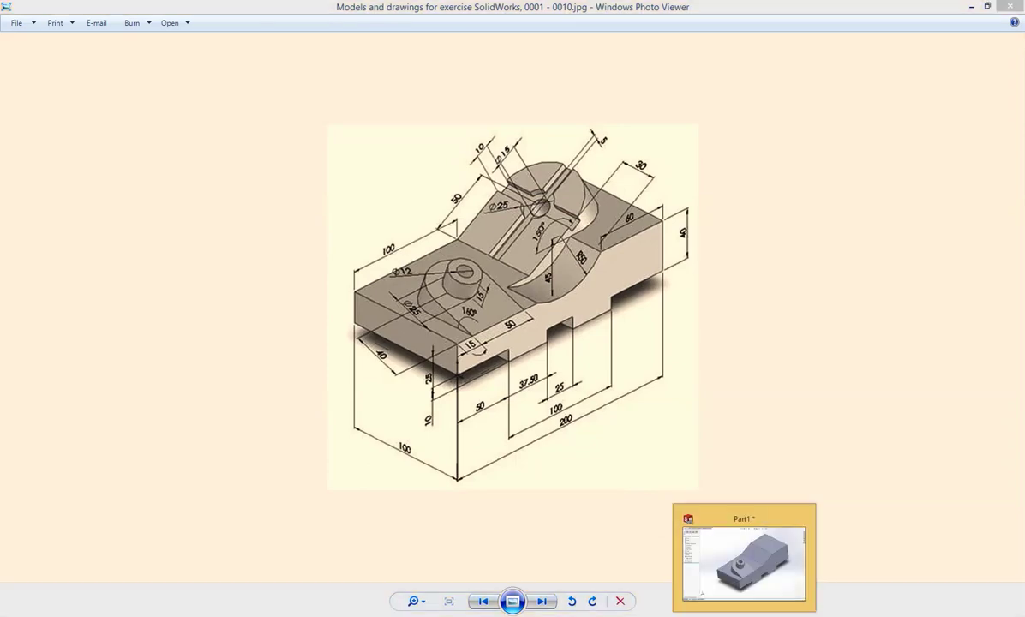
{"action": "left_click", "coordinate": [666, 563]}
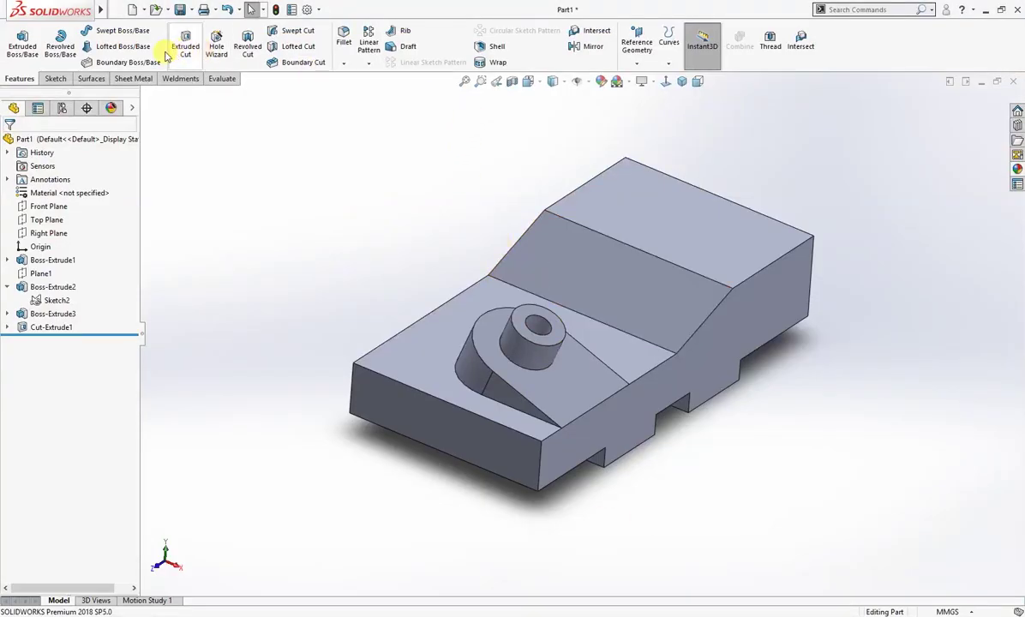
- Create Plane2 on the step edge and lower face at 150°, flipped over the block
{"action": "left_click", "coordinate": [637, 54]}
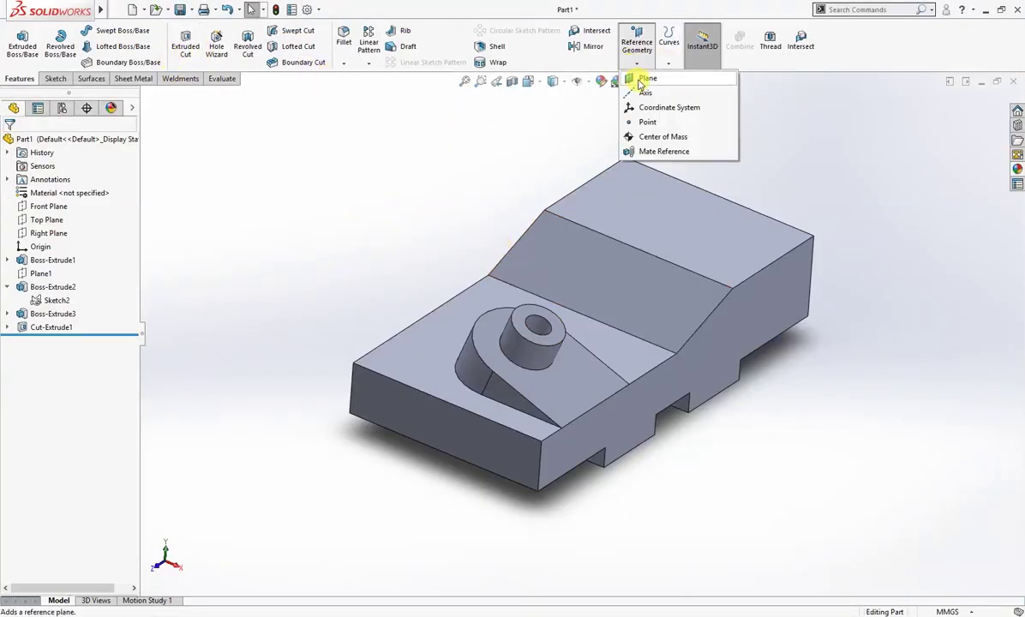
{"action": "left_click", "coordinate": [647, 78]}
{"action": "left_click", "coordinate": [542, 297]}
{"action": "left_click", "coordinate": [474, 301]}
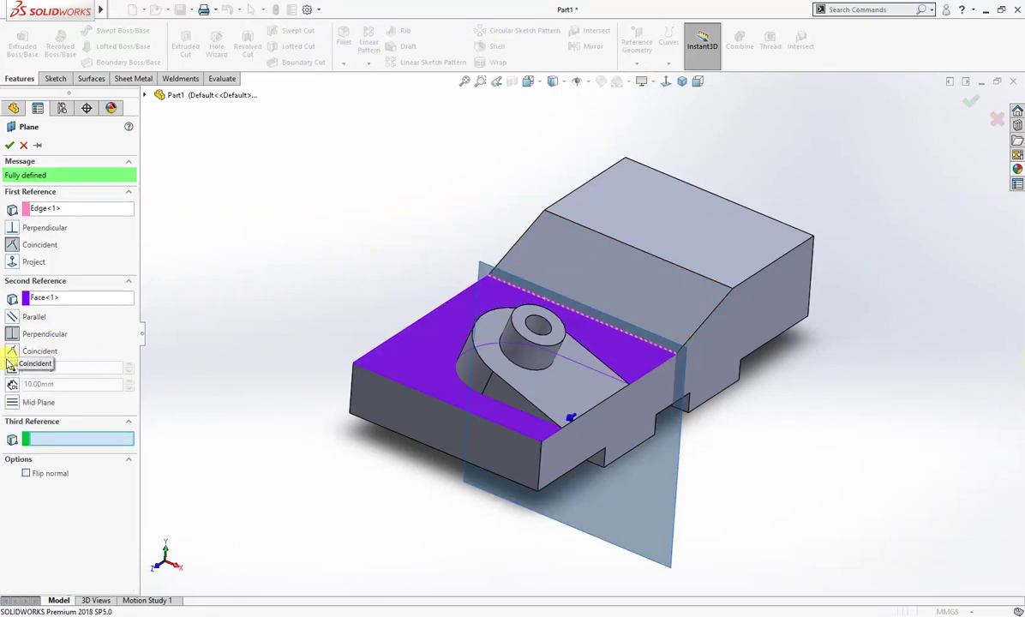
{"action": "left_click", "coordinate": [11, 367]}
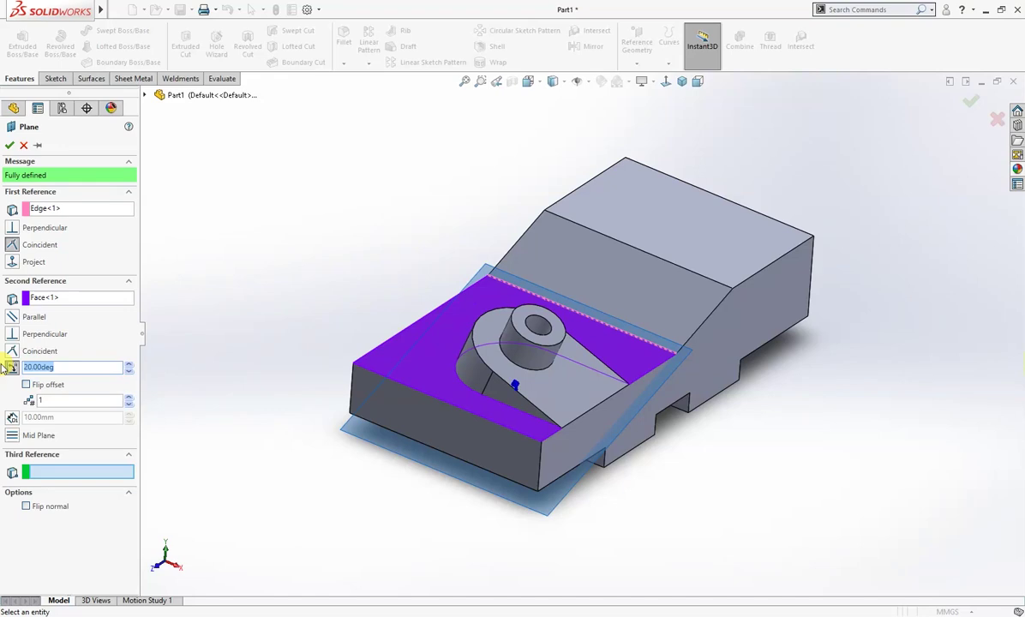
{"action": "type", "text": "150"}
{"action": "key", "text": "Return"}
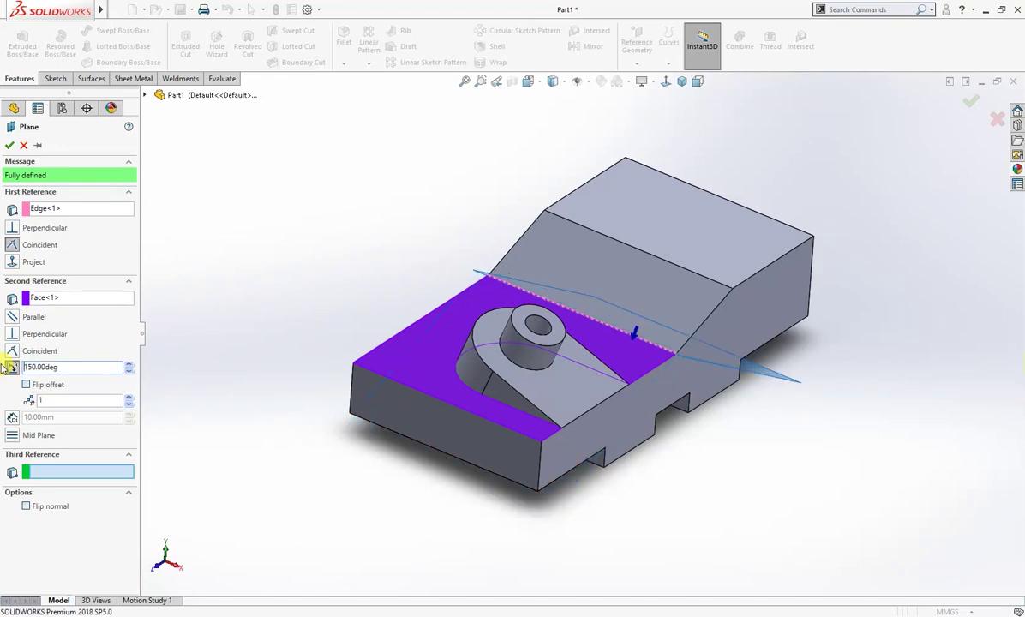
{"action": "left_click", "coordinate": [26, 384]}
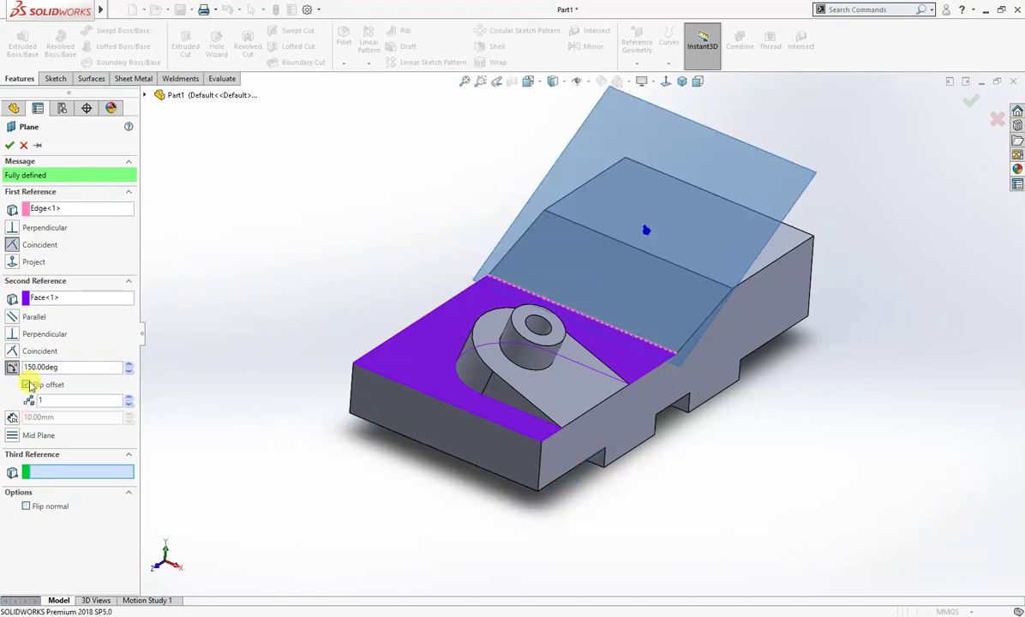
{"action": "middle_click_drag", "start_coordinate": [271, 322], "coordinate": [232, 293]}
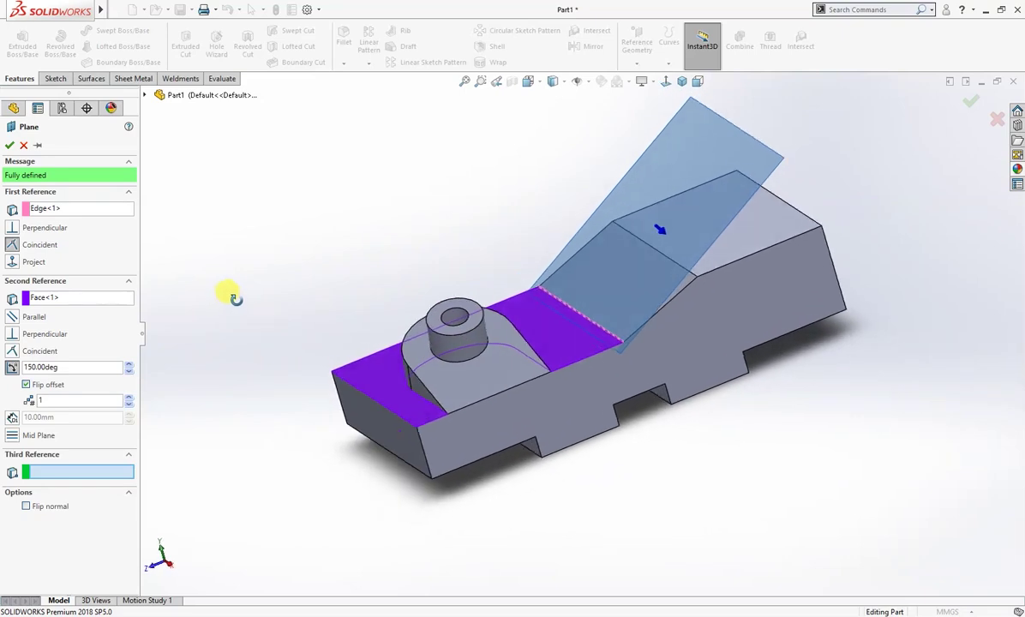
{"action": "left_click", "coordinate": [9, 147]}
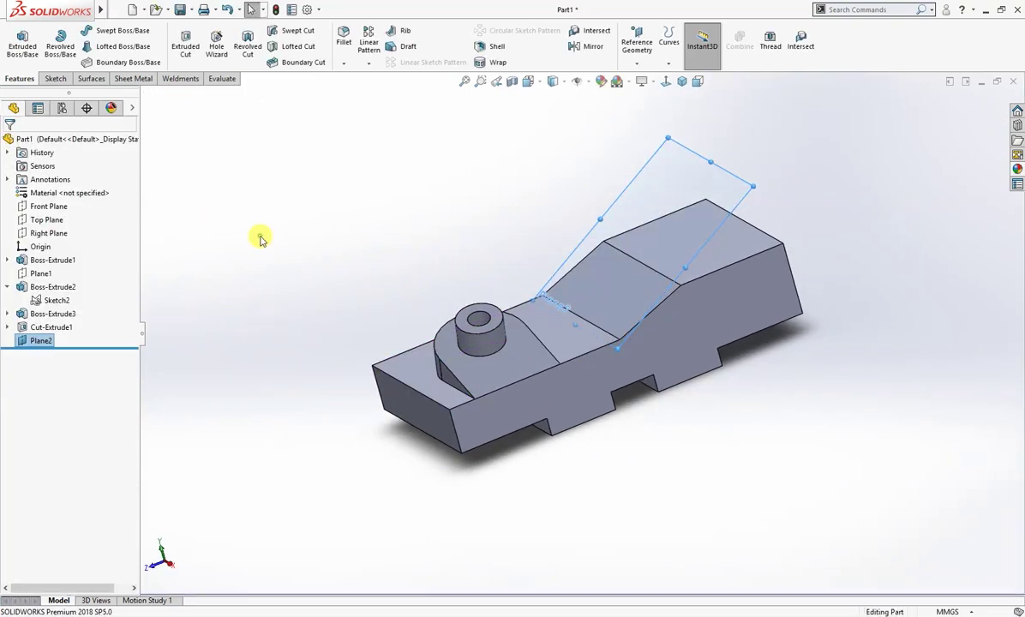
{"action": "left_click", "coordinate": [635, 201]}
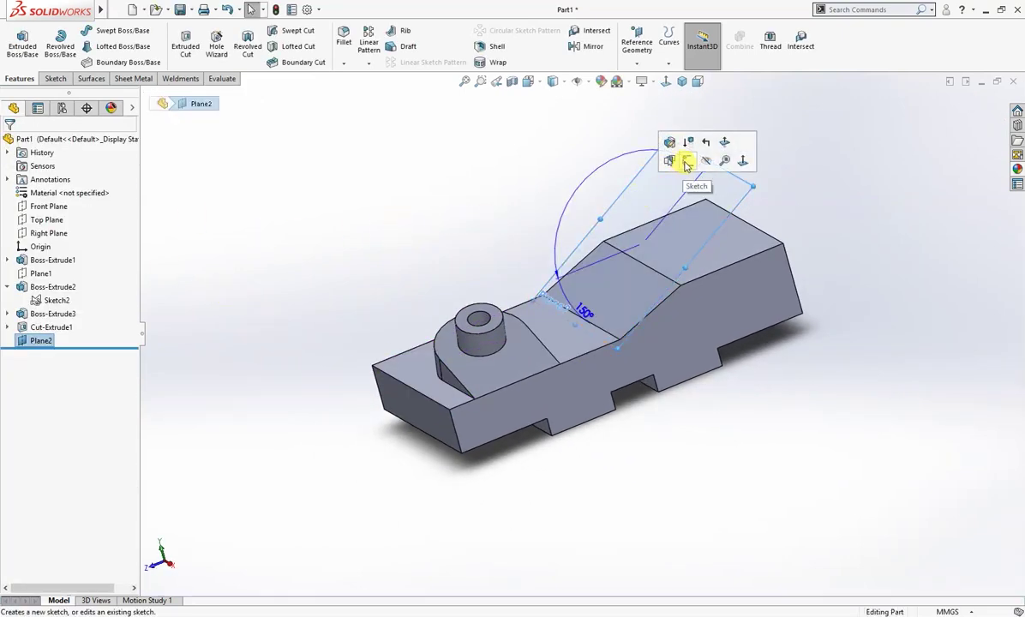
- Start a new sketch on Plane2 and view it face-on
{"action": "left_click", "coordinate": [684, 161]}
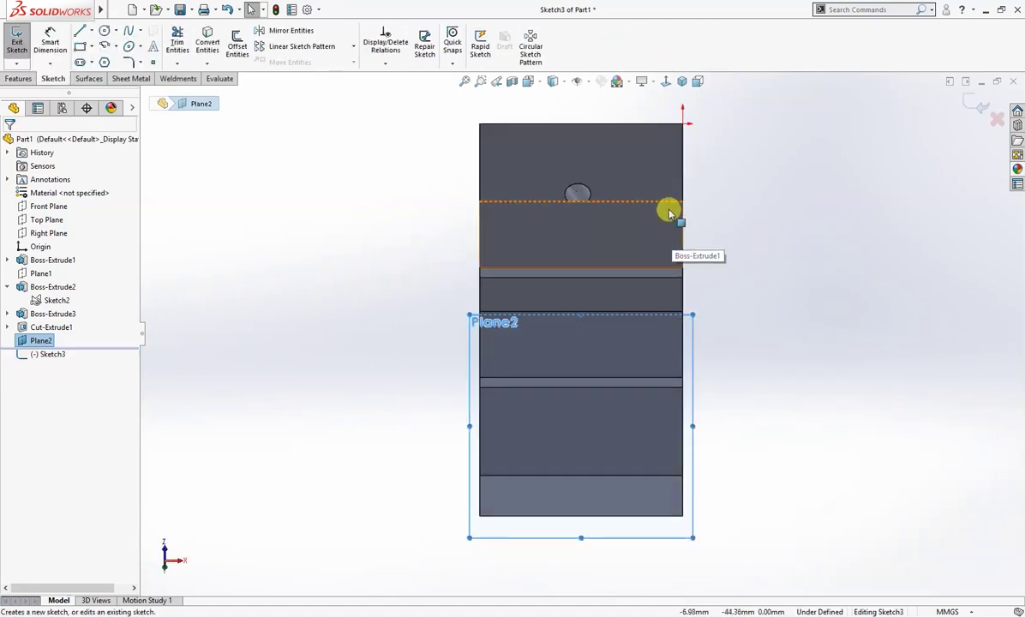
{"action": "left_click", "coordinate": [666, 82]}
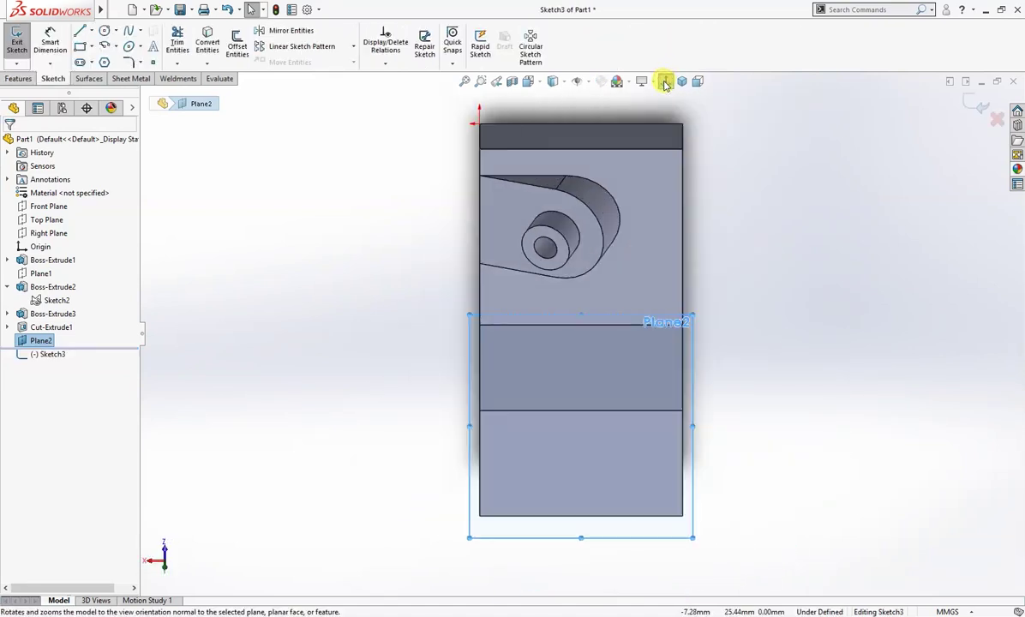
{"action": "left_click", "coordinate": [79, 46]}
- Draw a closed U-shaped profile with a semicircular bottom on Plane2
{"action": "key", "text": "l"}
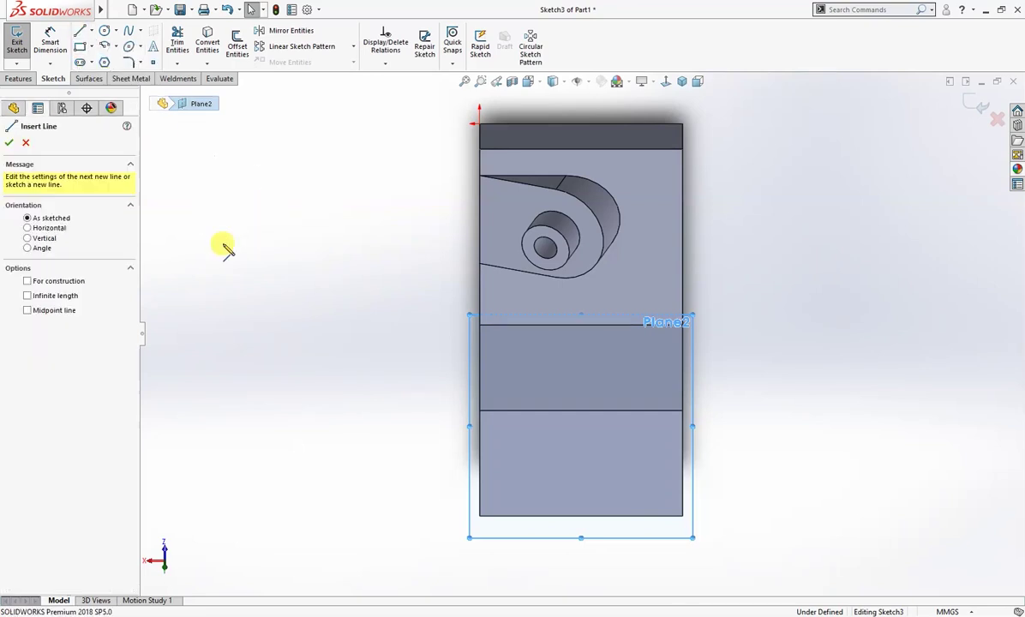
{"action": "left_click", "coordinate": [563, 324]}
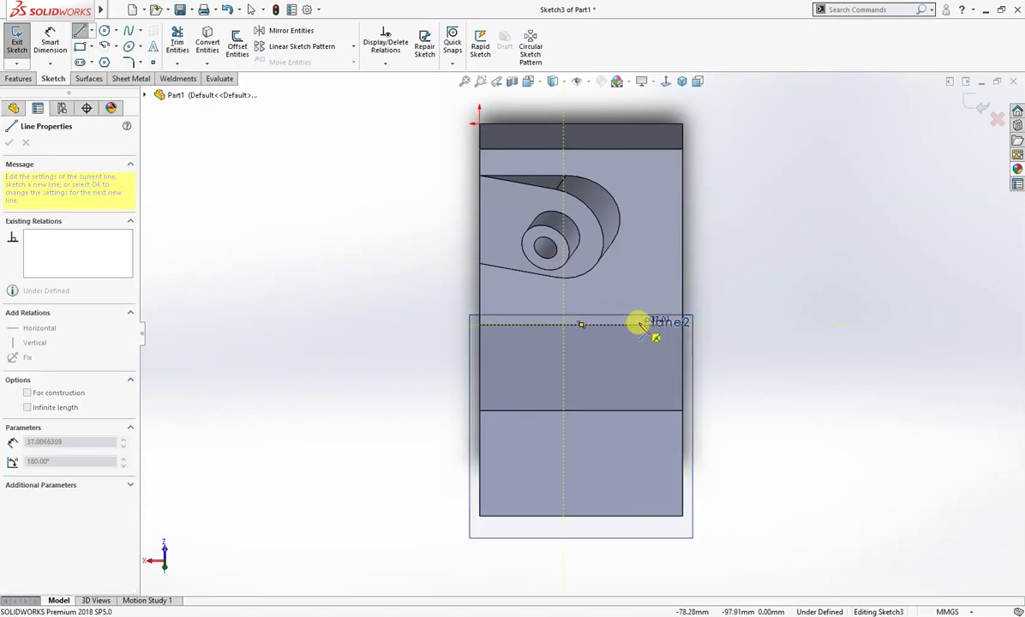
{"action": "left_click", "coordinate": [683, 324]}
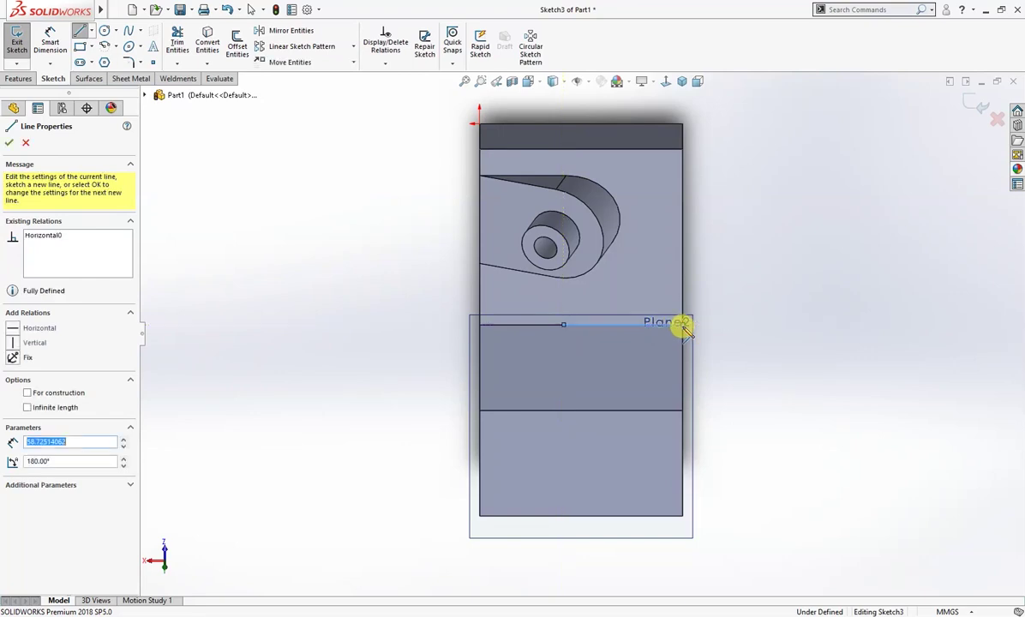
{"action": "left_click", "coordinate": [683, 439]}
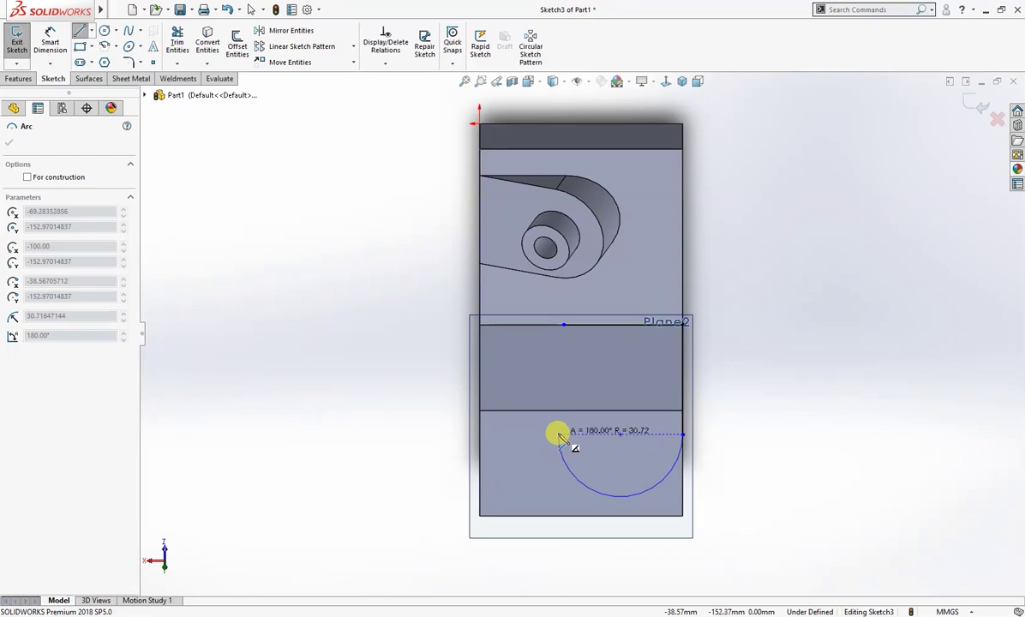
{"action": "left_click", "coordinate": [564, 435]}
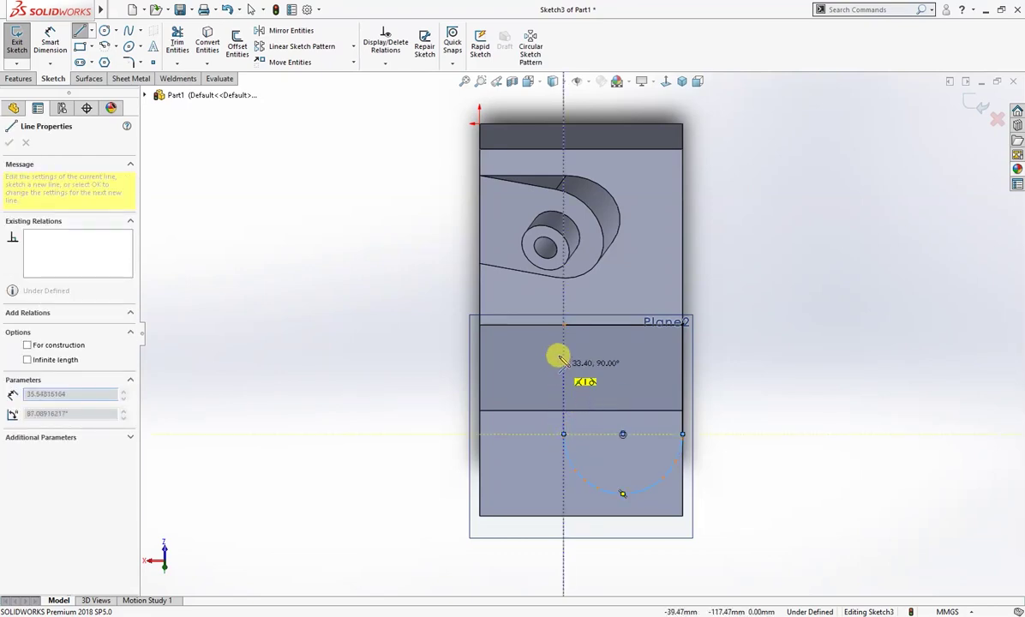
{"action": "left_click", "coordinate": [565, 325]}
{"action": "key", "text": "Escape"}
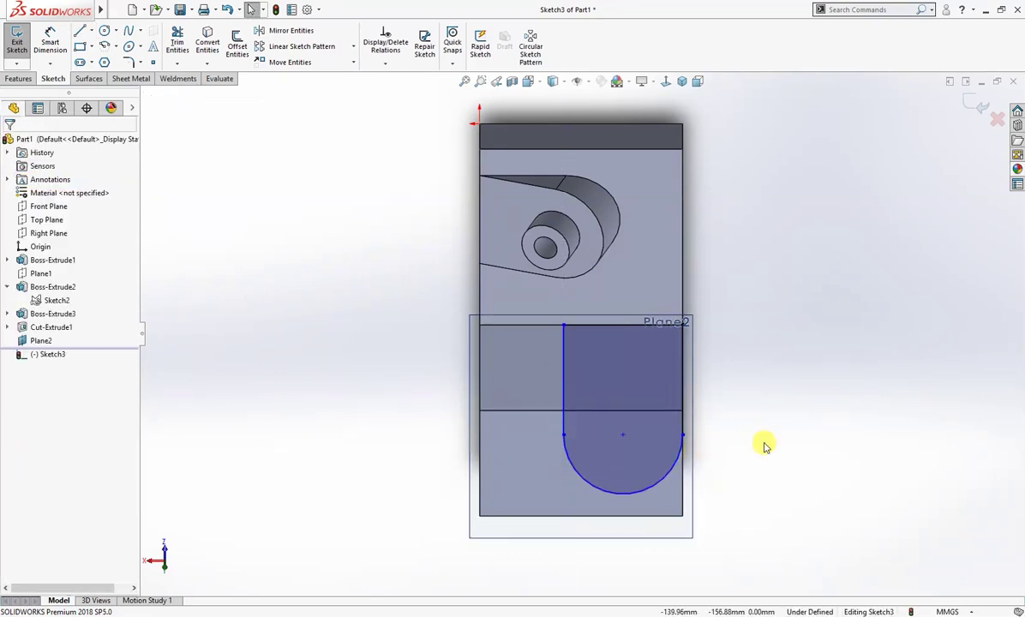
{"action": "right_click_drag", "start_coordinate": [766, 439], "coordinate": [731, 406]}
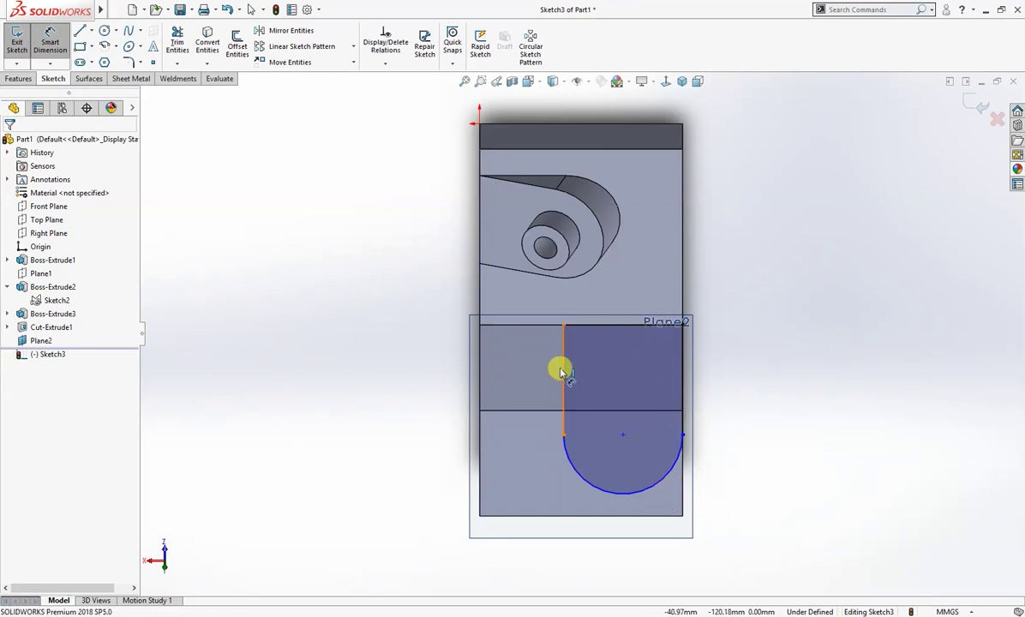
{"action": "left_click_drag", "start_coordinate": [559, 370], "coordinate": [482, 385]}
- Dimension the inner line 30 mm from the block's left edge
{"action": "left_click", "coordinate": [481, 385]}
{"action": "left_click", "coordinate": [418, 351]}
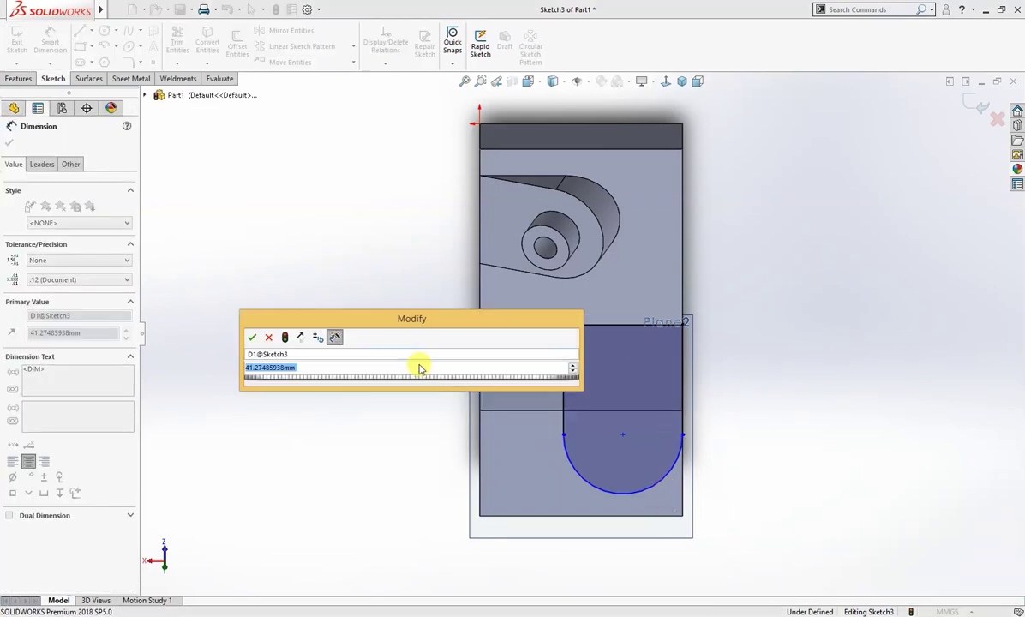
{"action": "type", "text": "30"}
{"action": "key", "text": "Return"}
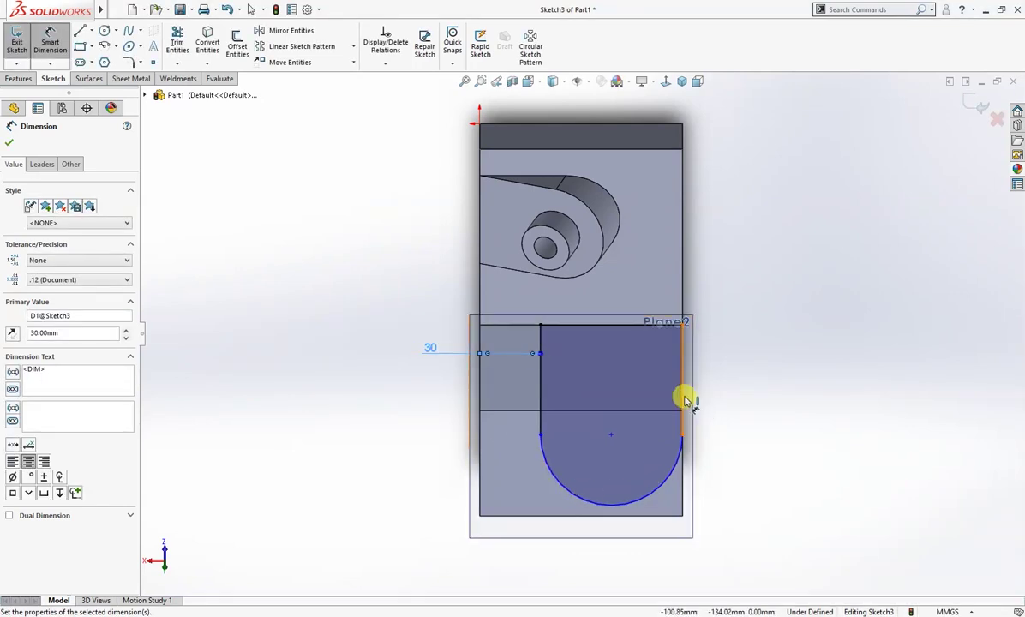
- Dimension the right side's straight length, correcting it from 150 to 50 mm
{"action": "left_click", "coordinate": [683, 399]}
{"action": "left_click", "coordinate": [727, 399]}
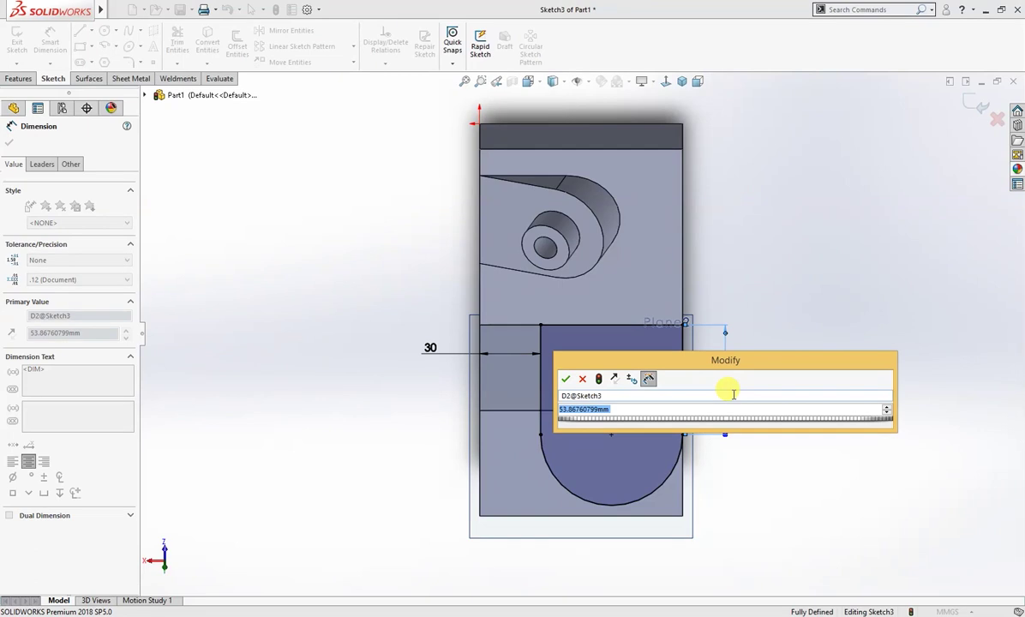
{"action": "type", "text": "150"}
{"action": "key", "text": "Return"}
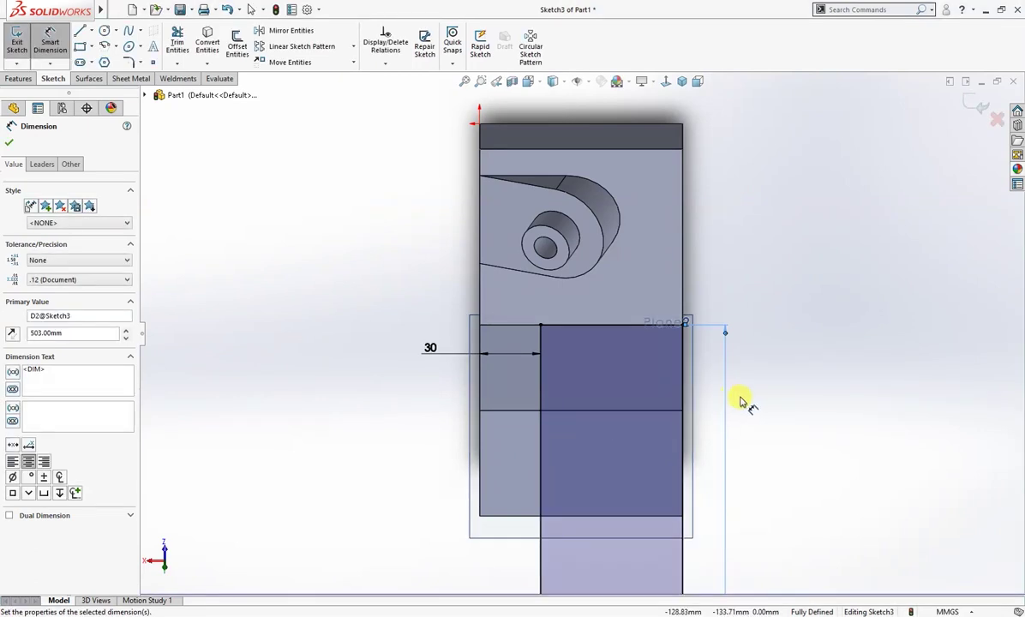
{"action": "scroll", "coordinate": [739, 429], "scroll_direction": "up", "scroll_amount": 3}
{"action": "scroll", "coordinate": [733, 460], "scroll_direction": "up", "scroll_amount": 2}
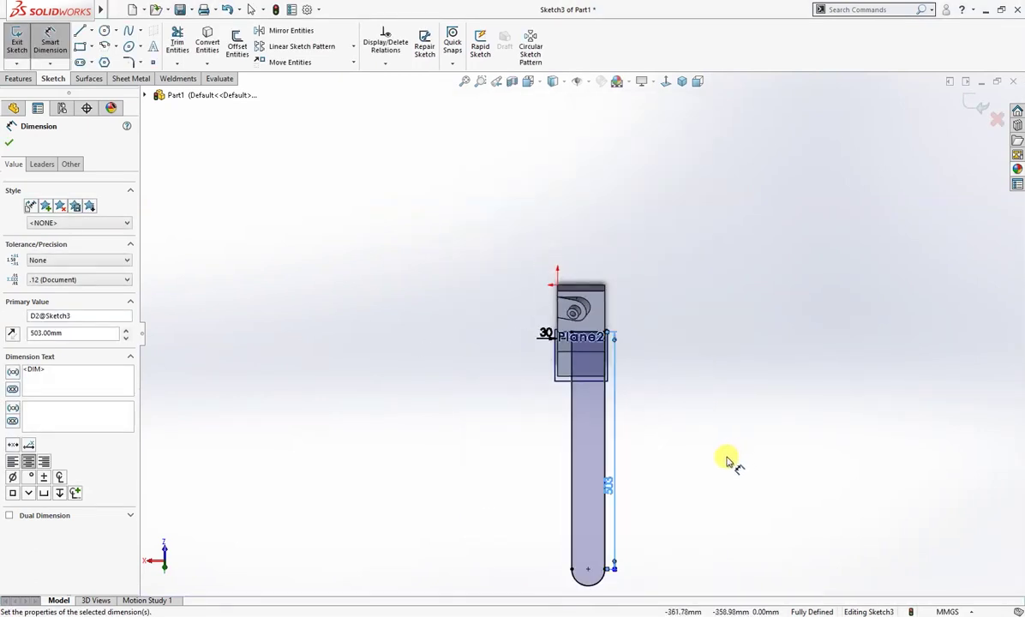
{"action": "double_click", "coordinate": [607, 490]}
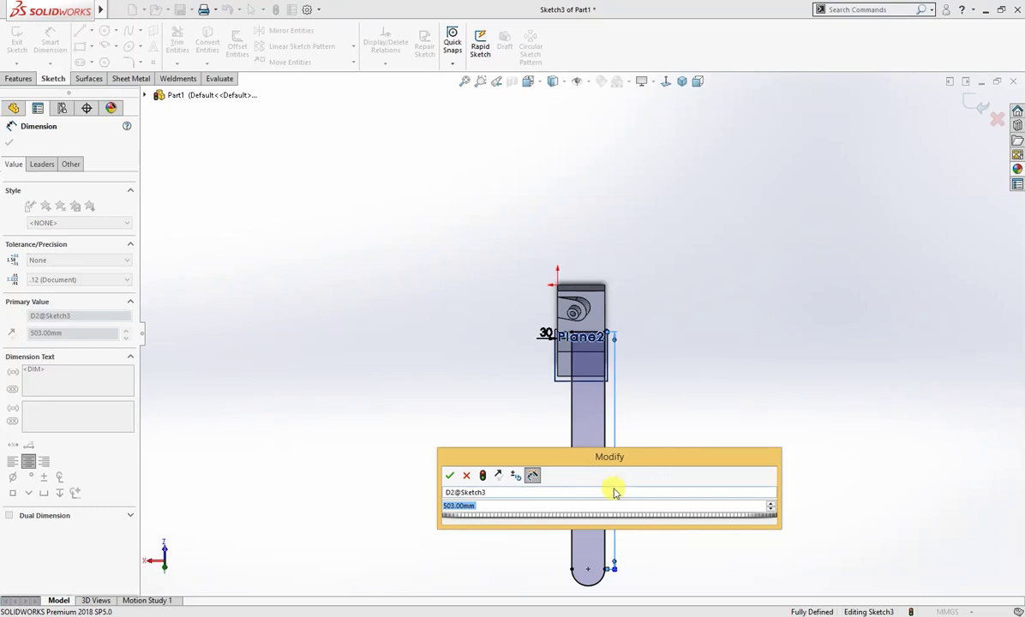
{"action": "type", "text": "50"}
{"action": "key", "text": "Return"}
{"action": "scroll", "coordinate": [583, 339], "scroll_direction": "down", "scroll_amount": 4}
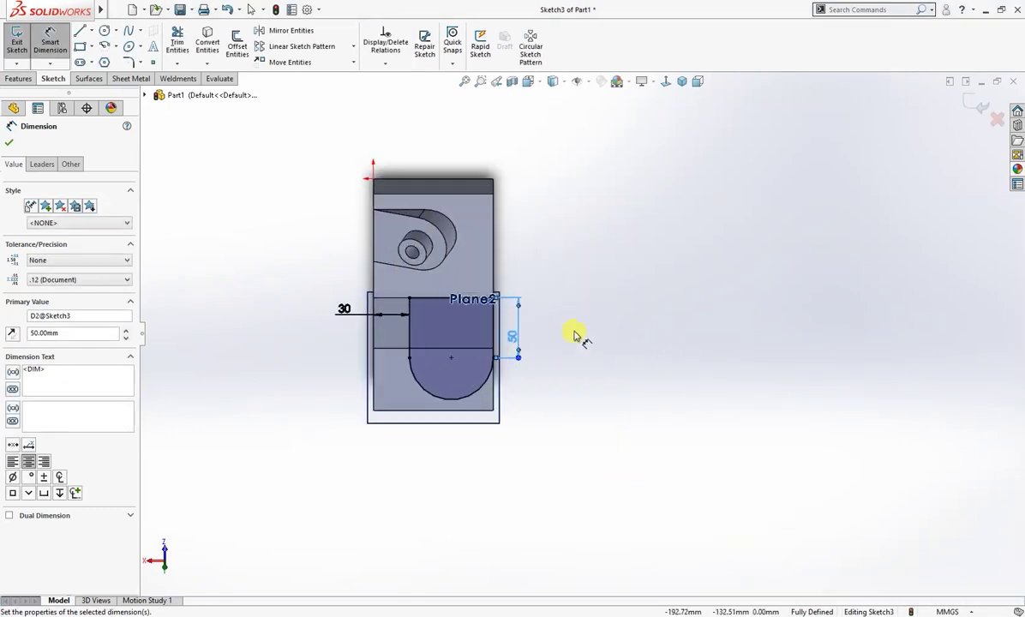
{"action": "scroll", "coordinate": [434, 315], "scroll_direction": "down", "scroll_amount": 2}
{"action": "scroll", "coordinate": [434, 315], "scroll_direction": "down", "scroll_amount": 2}
{"action": "left_click", "coordinate": [664, 396]}
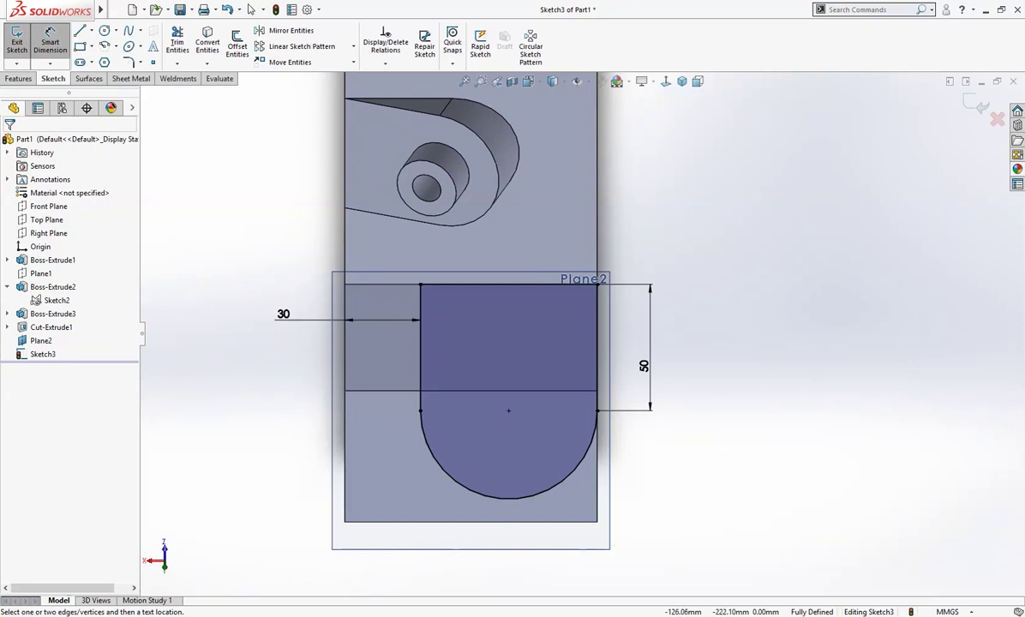
- Check the reference drawing, then return to the sketch
{"action": "left_click", "coordinate": [663, 563]}
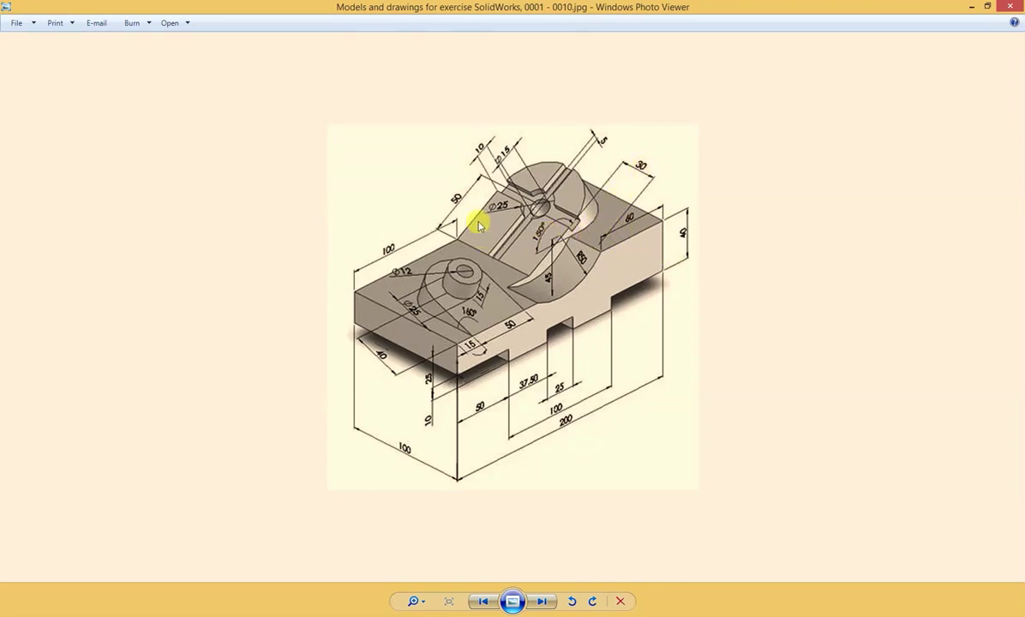
{"action": "left_click", "coordinate": [976, 7]}
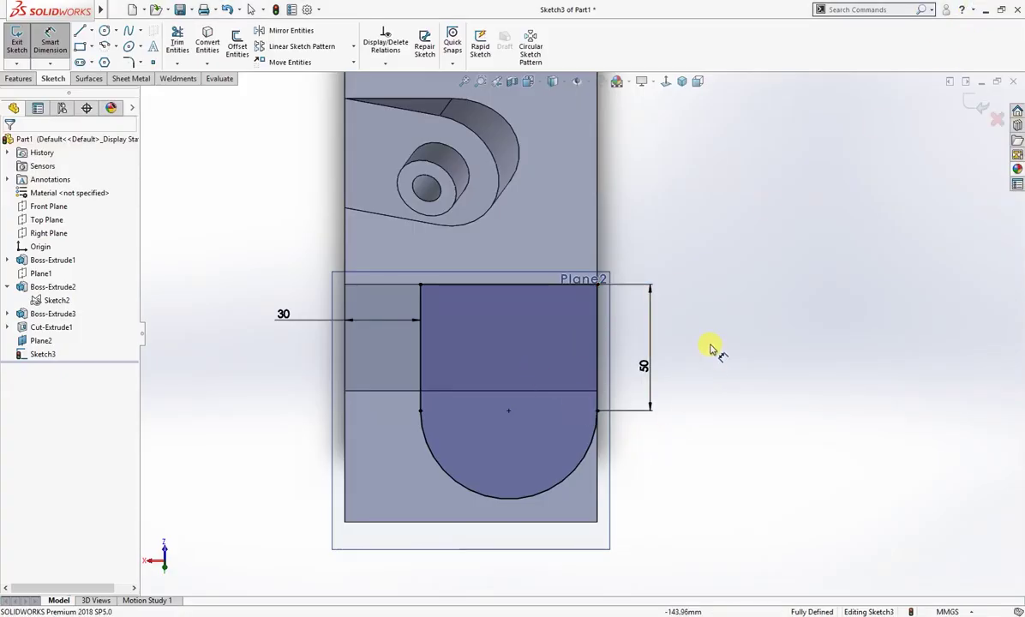
{"action": "right_click_drag", "start_coordinate": [711, 349], "coordinate": [709, 393]}
- Extrude Sketch3 Up To Next, forming the second angled rounded tab
{"action": "key", "text": "s"}
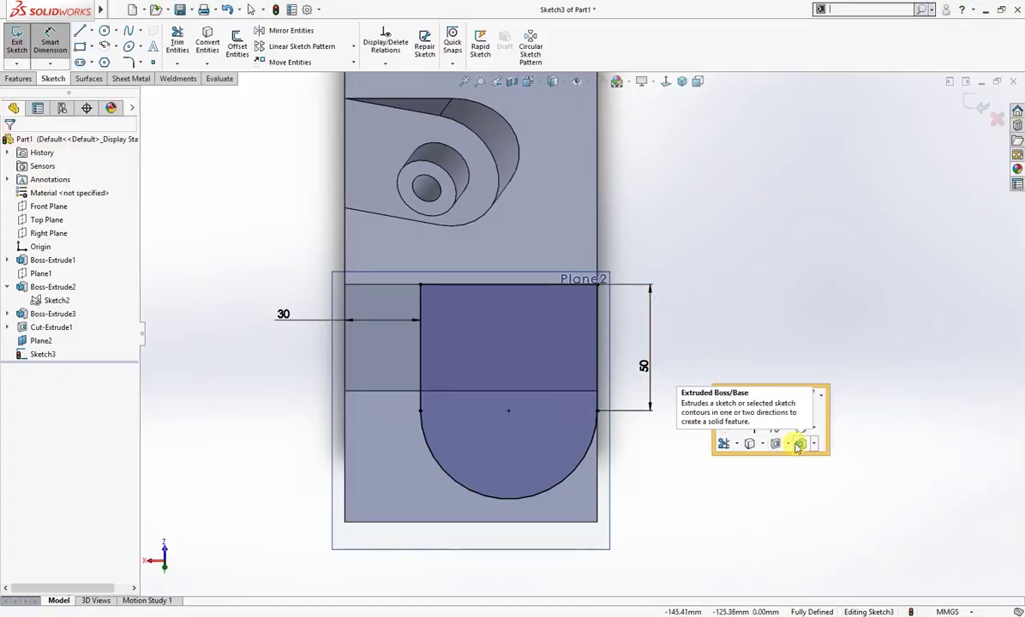
{"action": "left_click", "coordinate": [798, 444]}
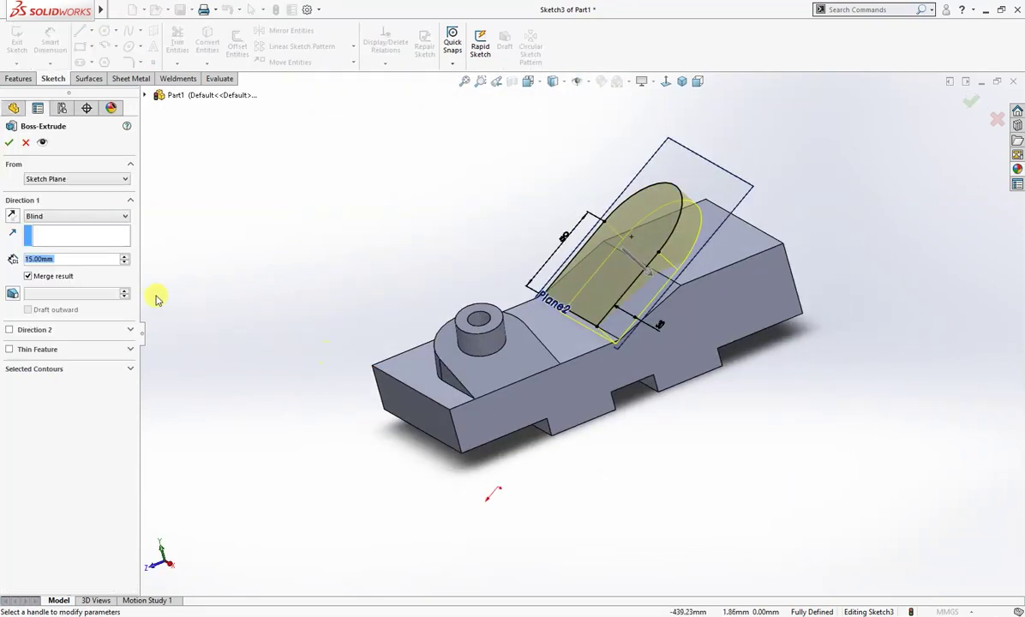
{"action": "left_click", "coordinate": [63, 216]}
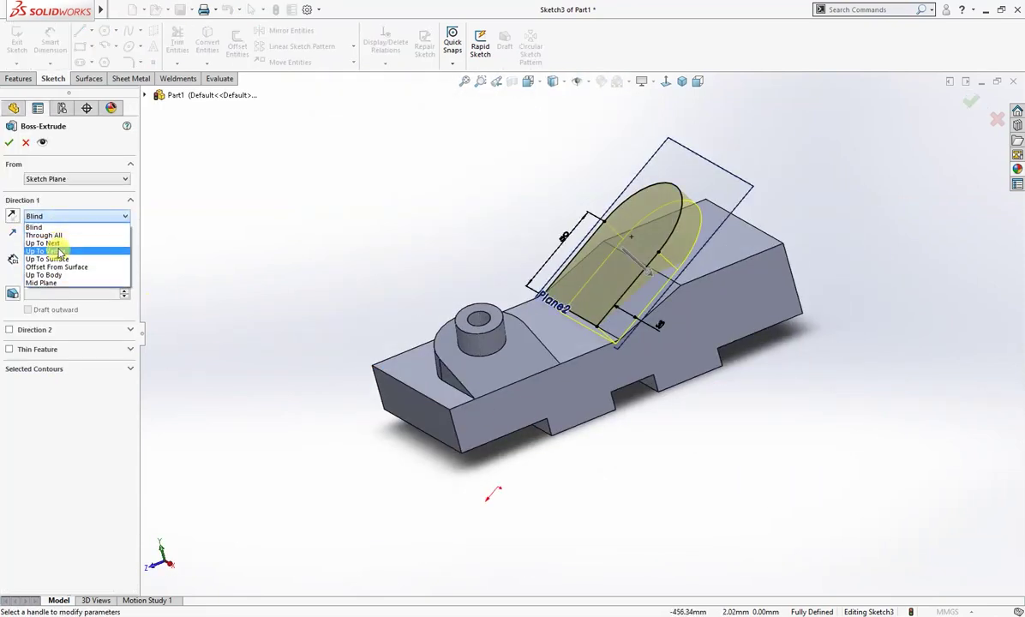
{"action": "left_click", "coordinate": [59, 244]}
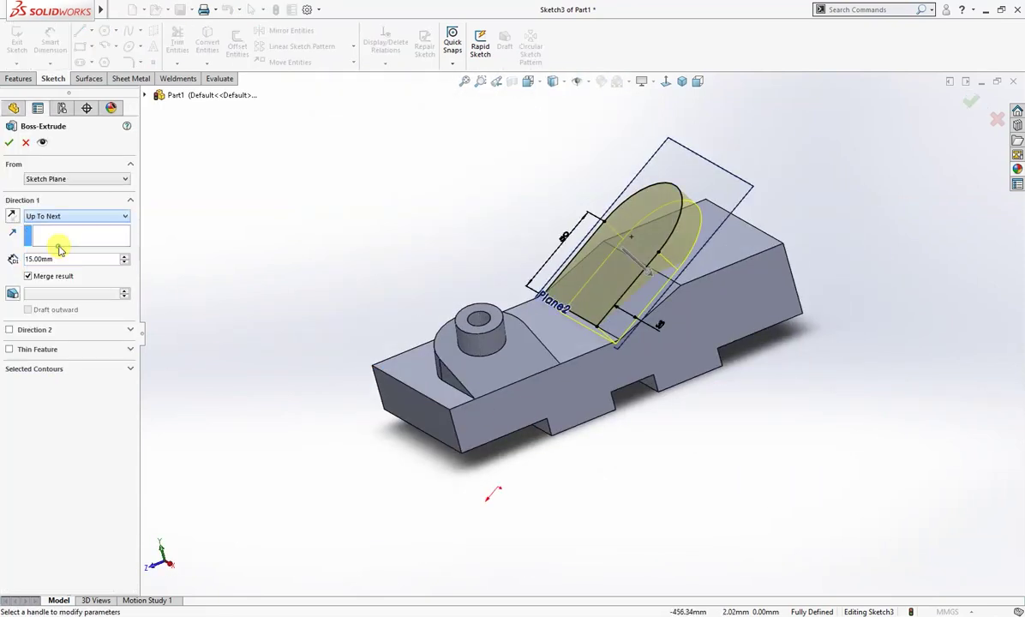
{"action": "left_click", "coordinate": [9, 145]}
{"action": "mouse_move", "coordinate": [240, 219]}
{"action": "middle_mouse_down"}
{"action": "mouse_move", "coordinate": [351, 257]}
{"action": "mouse_move", "coordinate": [498, 264]}
{"action": "middle_mouse_up"}
{"action": "left_click", "coordinate": [748, 199]}
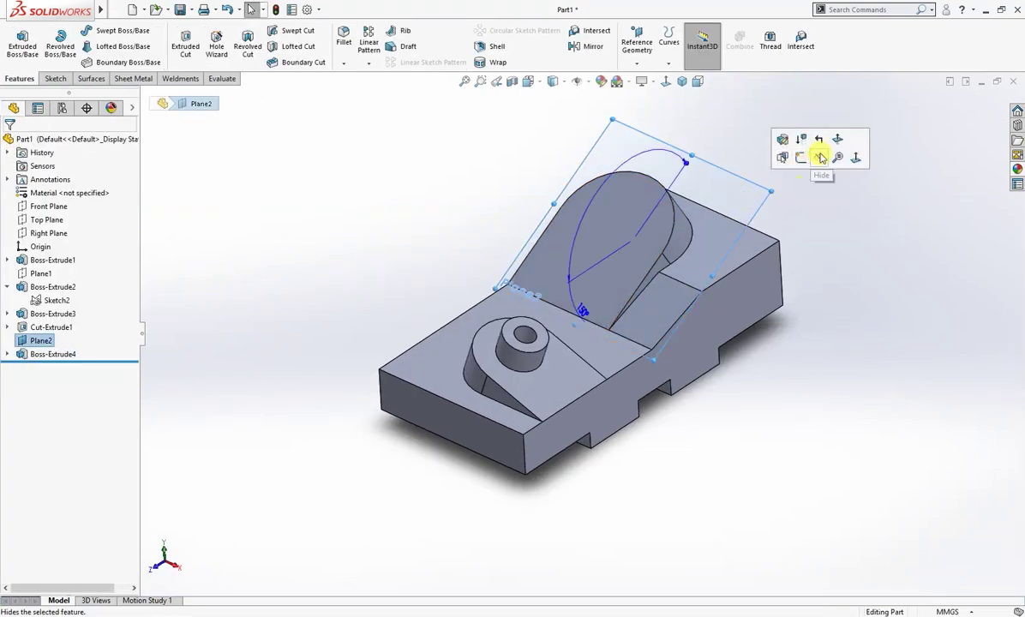
- Hide the angled reference plane and start a sketch on the tab's flat face
{"action": "left_click", "coordinate": [819, 158]}
{"action": "left_click", "coordinate": [625, 204]}
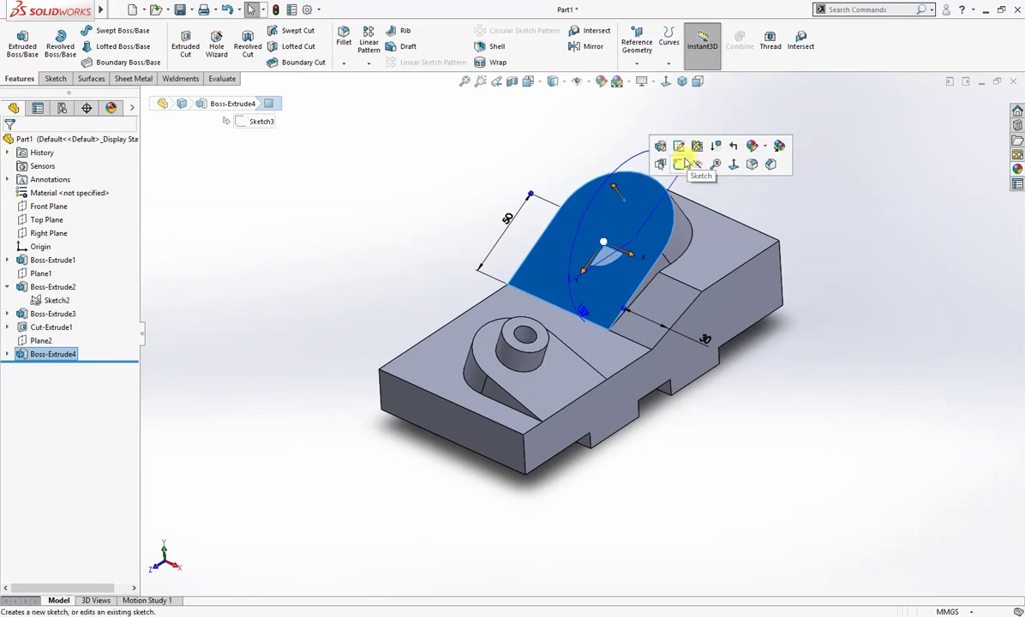
{"action": "left_click", "coordinate": [682, 165]}
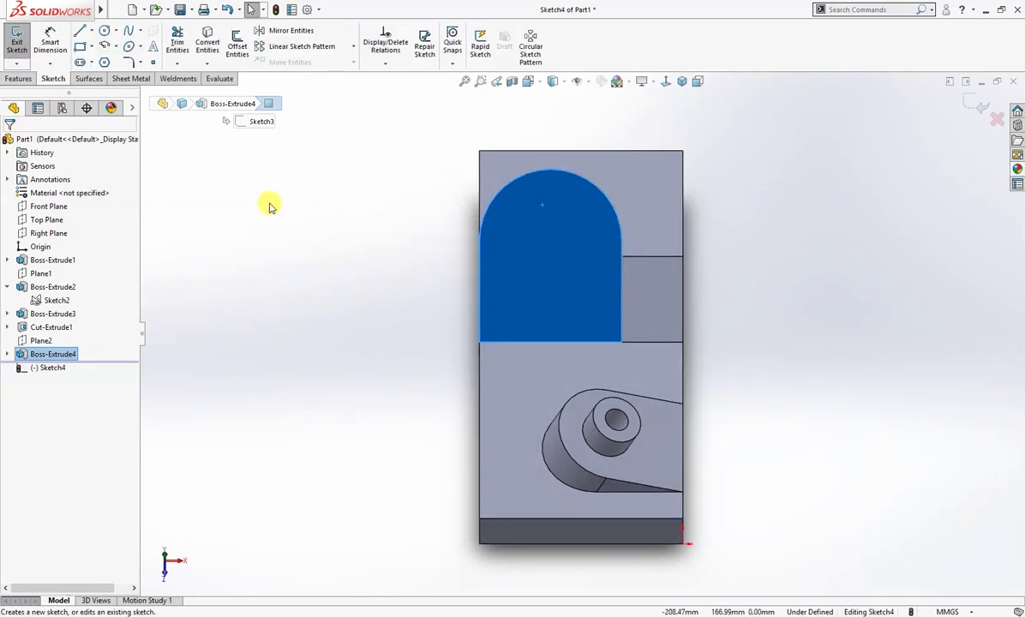
- Draw a circle at the tab's arc centre and dimension it Ø25 mm
{"action": "right_click_drag", "start_coordinate": [229, 200], "coordinate": [297, 201]}
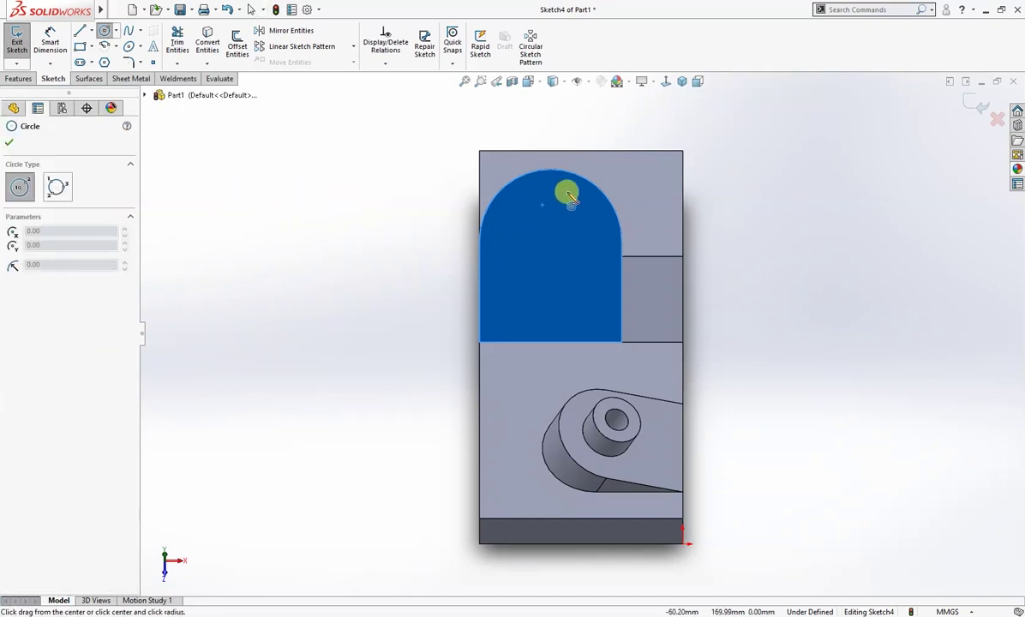
{"action": "left_click", "coordinate": [550, 240]}
{"action": "left_click", "coordinate": [572, 265]}
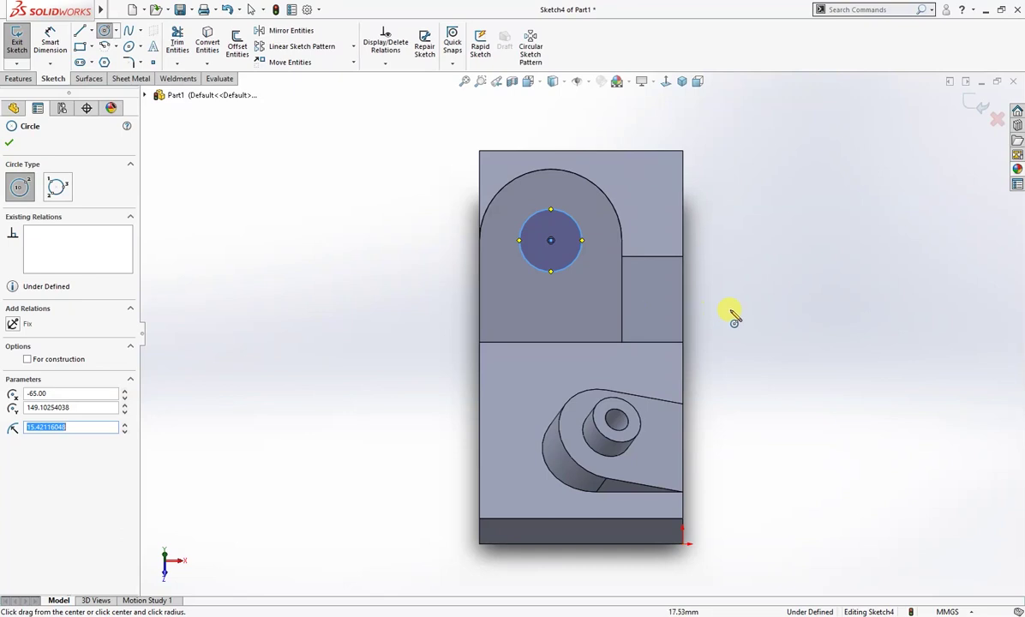
{"action": "right_click_drag", "start_coordinate": [731, 310], "coordinate": [732, 263]}
{"action": "left_click", "coordinate": [578, 260]}
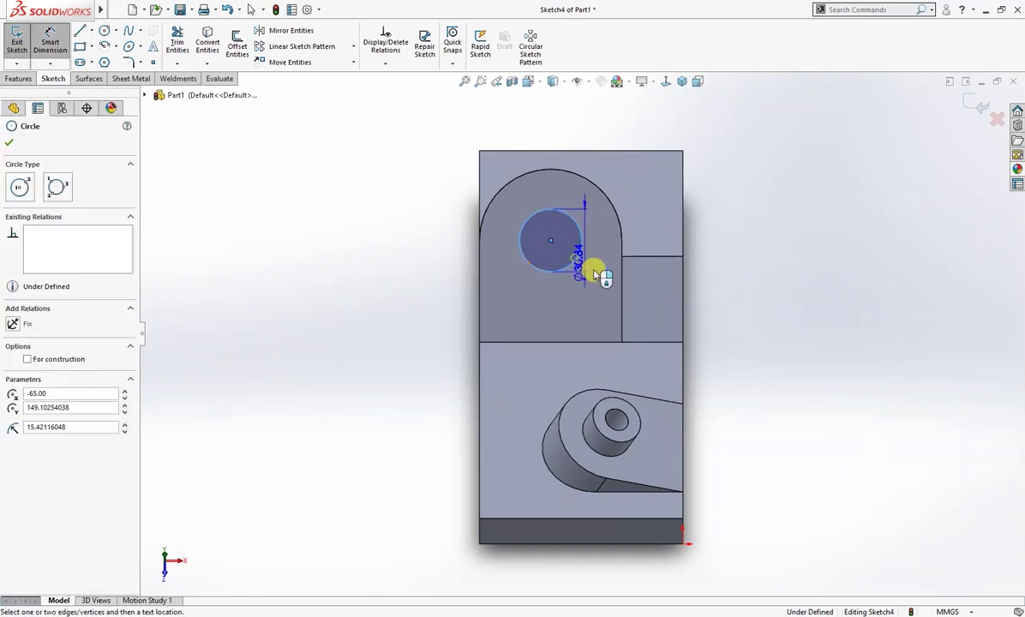
{"action": "left_click", "coordinate": [749, 328]}
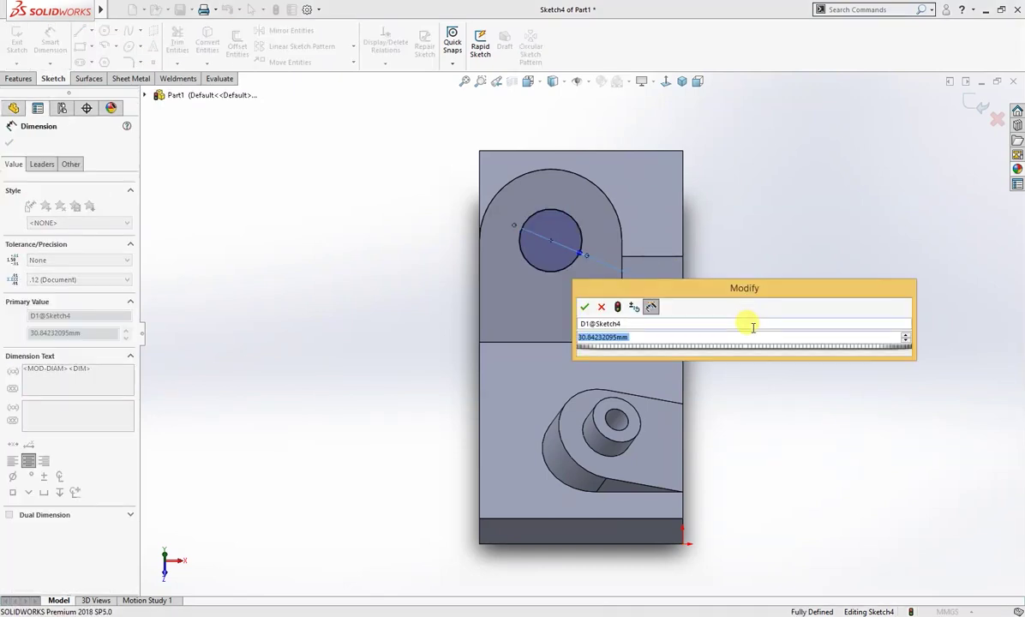
{"action": "type", "text": "202"}
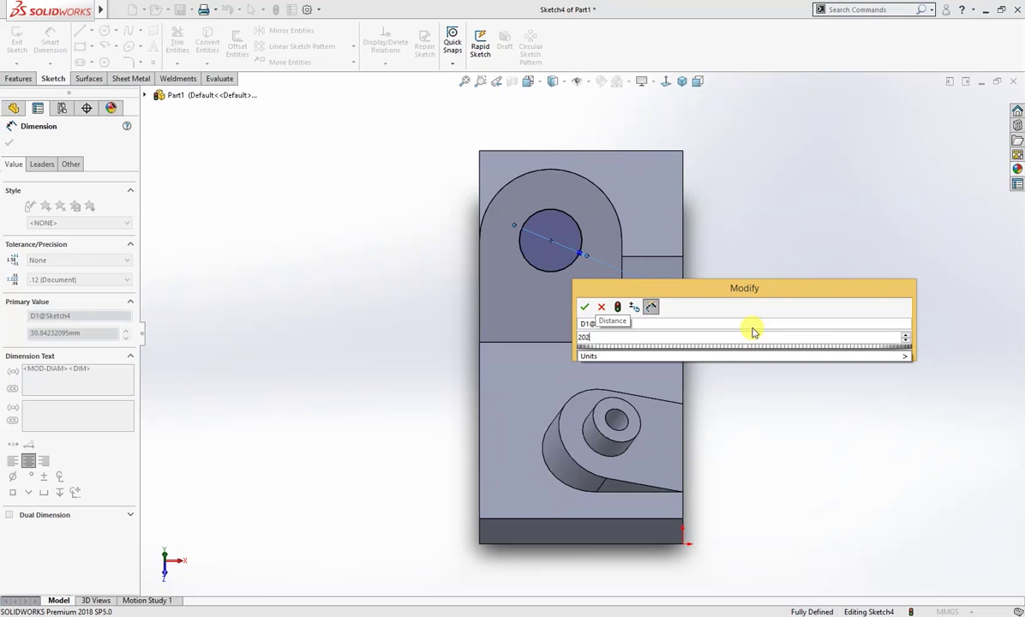
{"action": "key", "text": "BackSpace"}
{"action": "key", "text": "BackSpace"}
{"action": "type", "text": "25"}
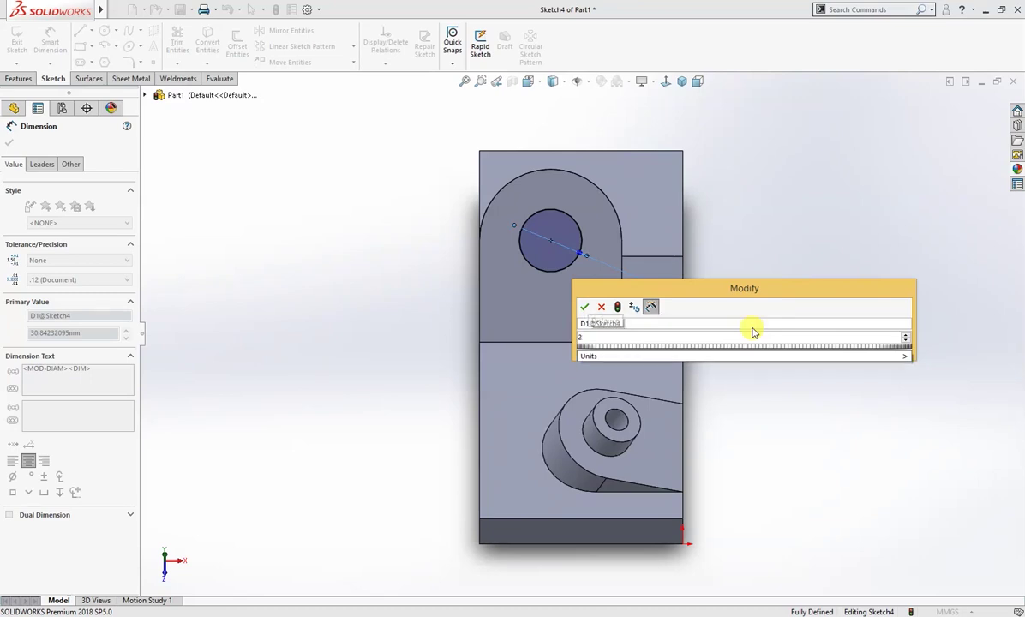
{"action": "key", "text": "Return"}
{"action": "key", "text": "Escape"}
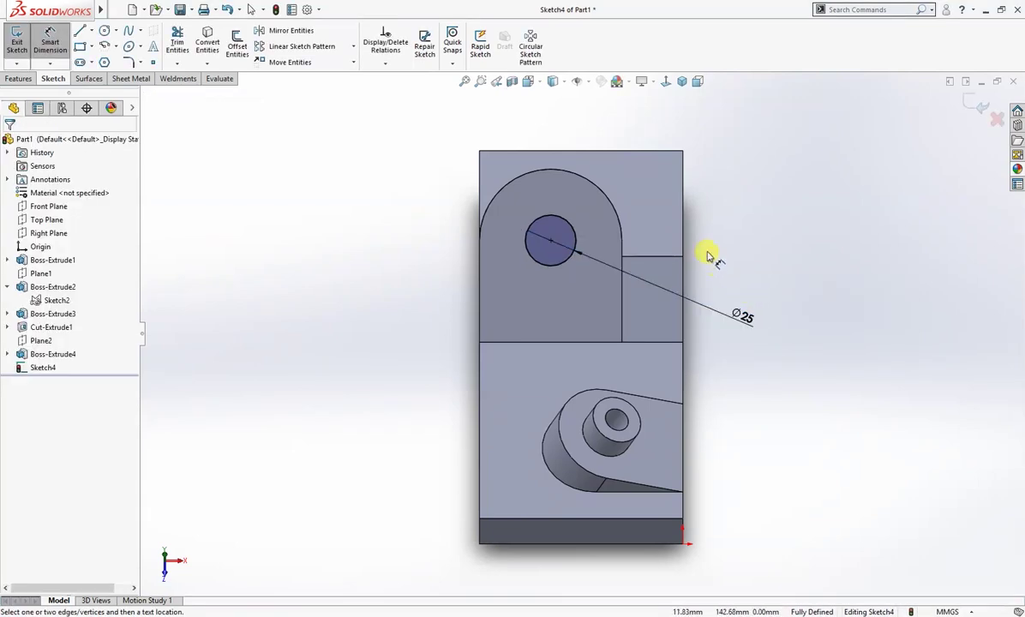
{"action": "right_click_drag", "start_coordinate": [767, 199], "coordinate": [843, 141]}
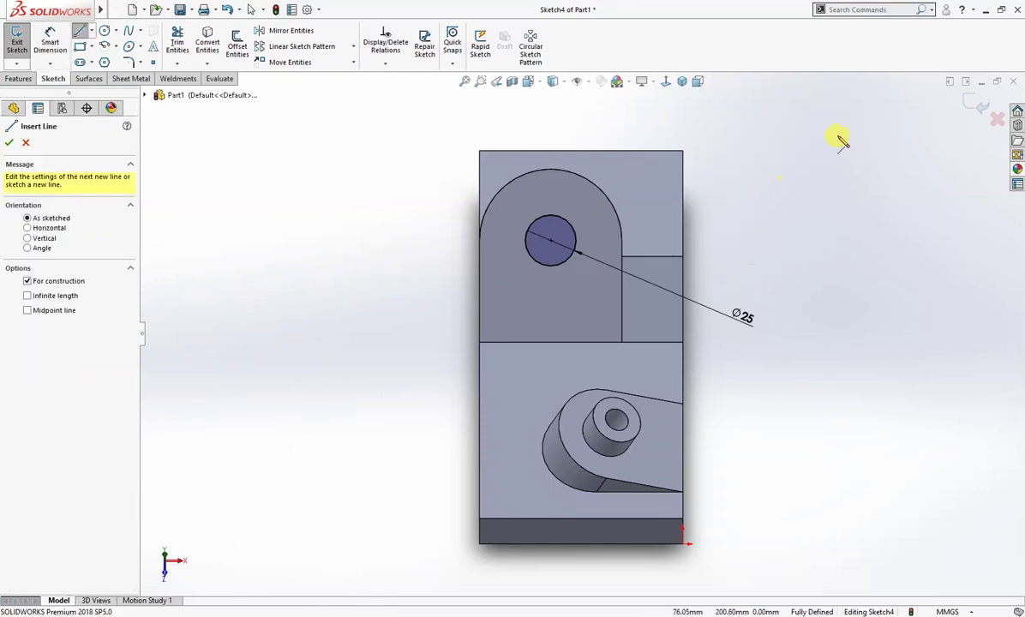
- Draw vertical and horizontal centrelines through the circle
{"action": "left_click", "coordinate": [551, 168]}
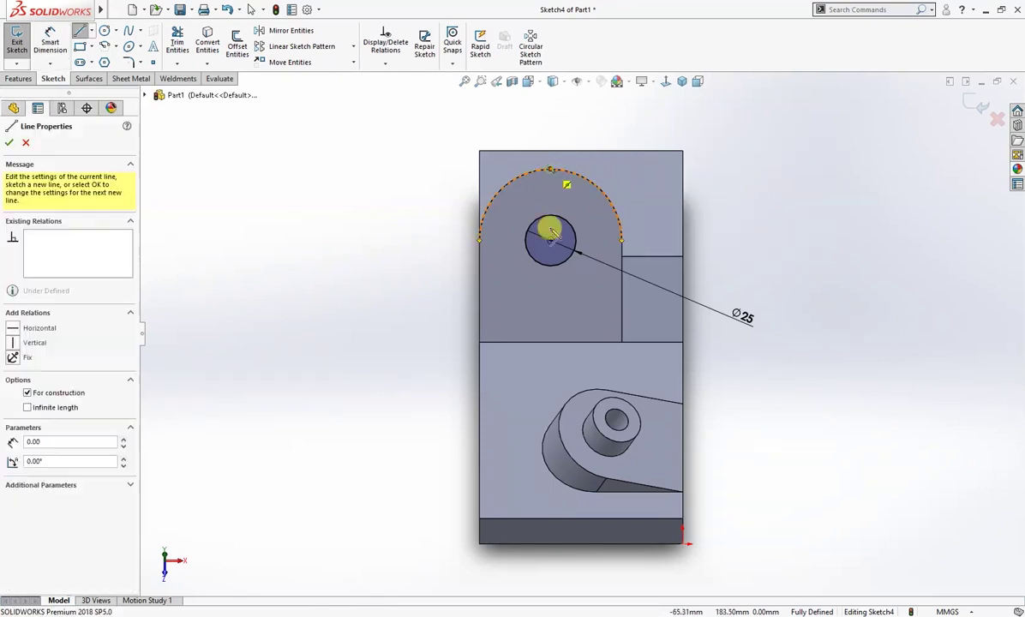
{"action": "double_click", "coordinate": [552, 343]}
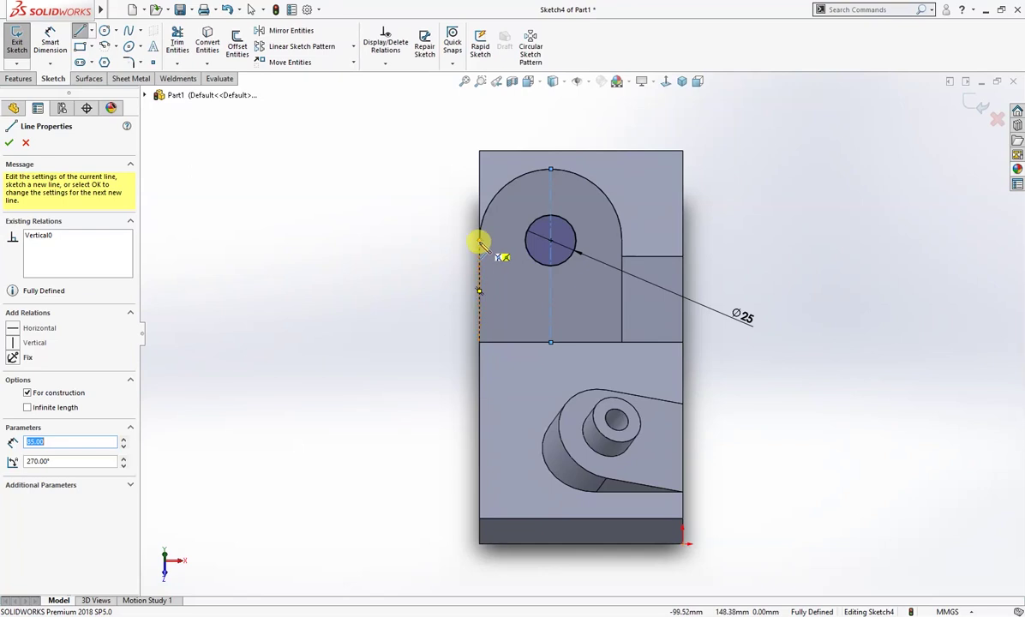
{"action": "left_click", "coordinate": [480, 241]}
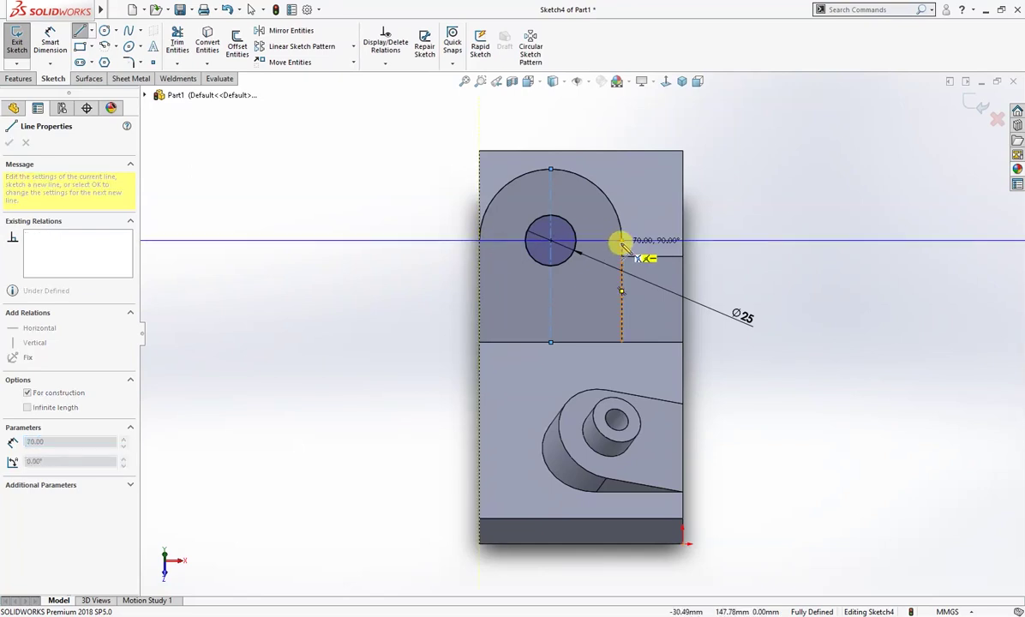
{"action": "double_click", "coordinate": [622, 240]}
{"action": "key", "text": "Escape"}
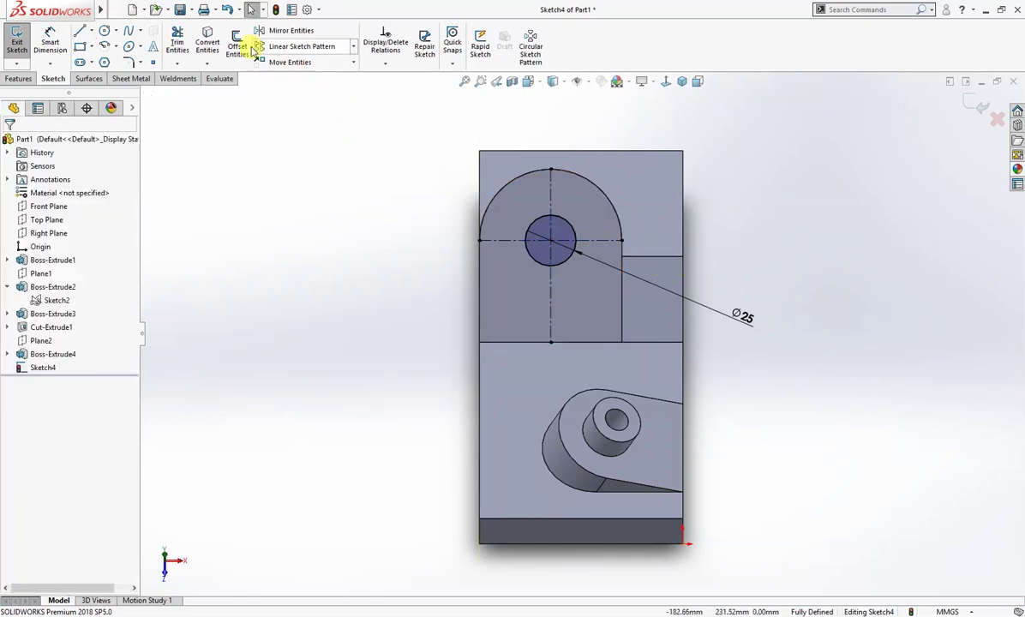
- Offset both centrelines 5 mm bi-directionally
{"action": "left_click", "coordinate": [238, 47]}
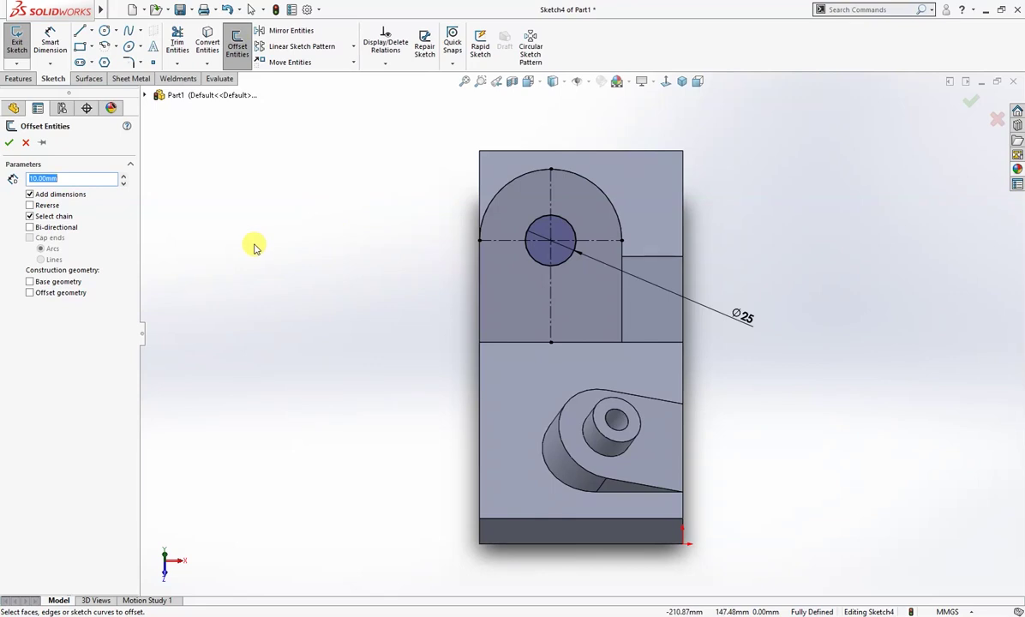
{"action": "type", "text": "5"}
{"action": "left_click", "coordinate": [551, 287]}
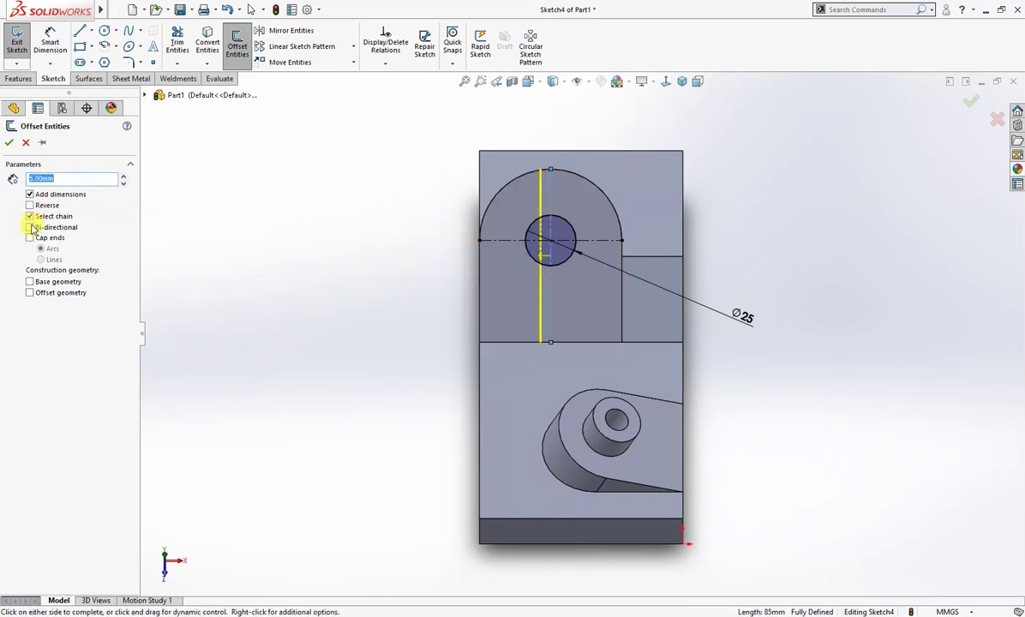
{"action": "left_click", "coordinate": [31, 227]}
{"action": "left_click", "coordinate": [504, 239]}
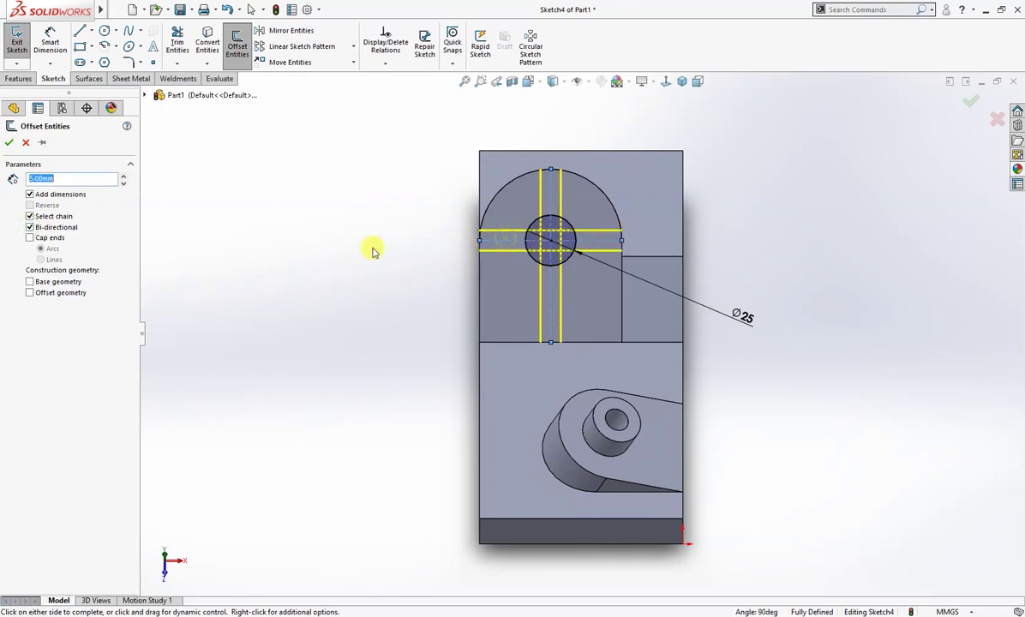
{"action": "left_click", "coordinate": [9, 144]}
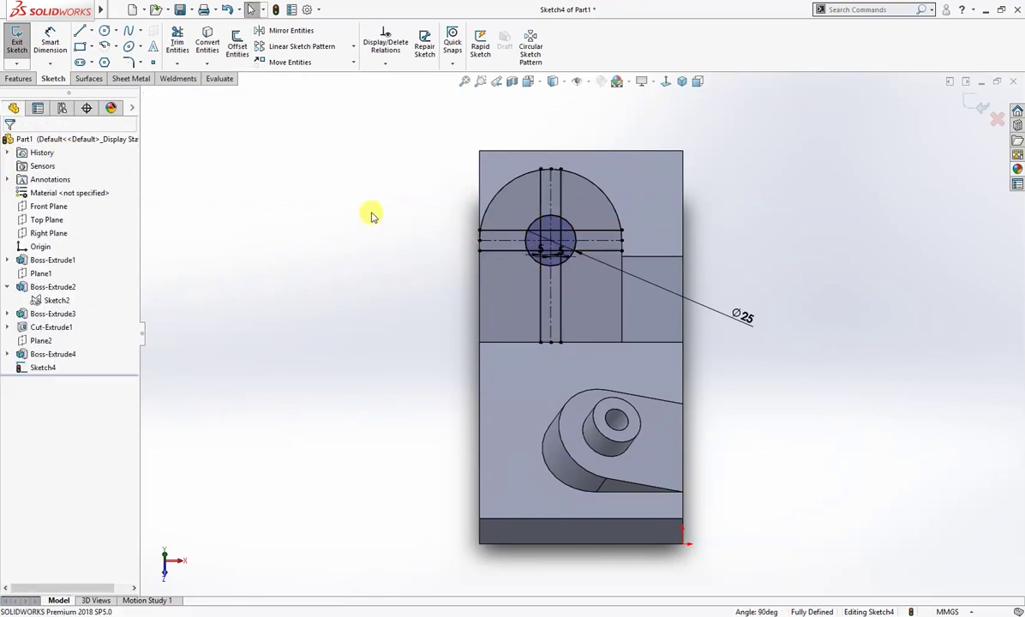
- Cap the horizontal band's left end and the vertical band's bottom end with lines
{"action": "right_click_drag", "start_coordinate": [372, 216], "coordinate": [360, 254]}
{"action": "scroll", "coordinate": [487, 248], "scroll_direction": "down", "scroll_amount": 3}
{"action": "scroll", "coordinate": [486, 259], "scroll_direction": "down", "scroll_amount": 2}
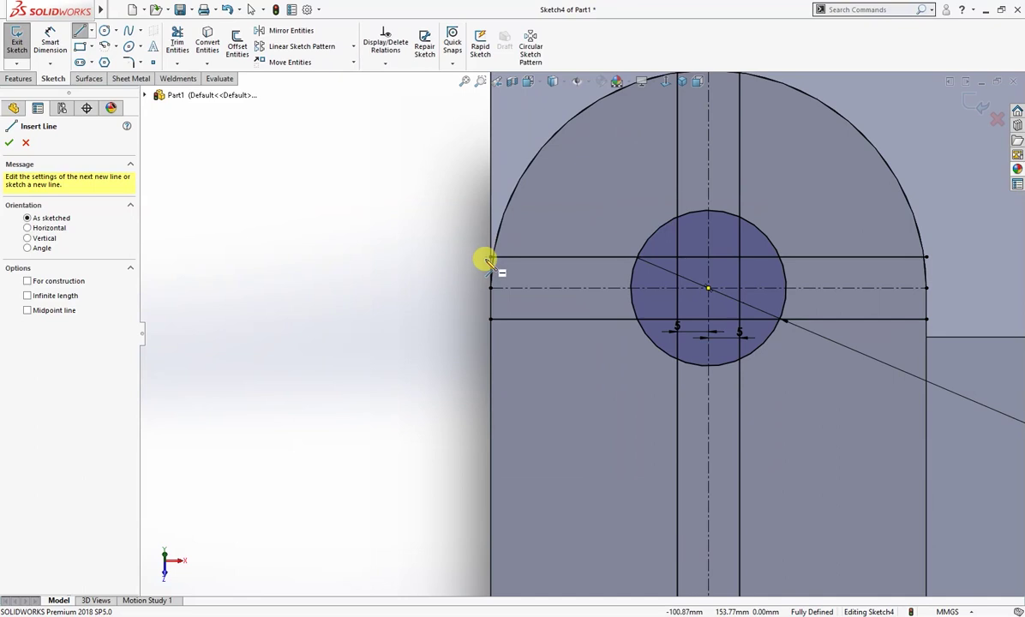
{"action": "left_click", "coordinate": [491, 257]}
{"action": "left_click", "coordinate": [490, 319]}
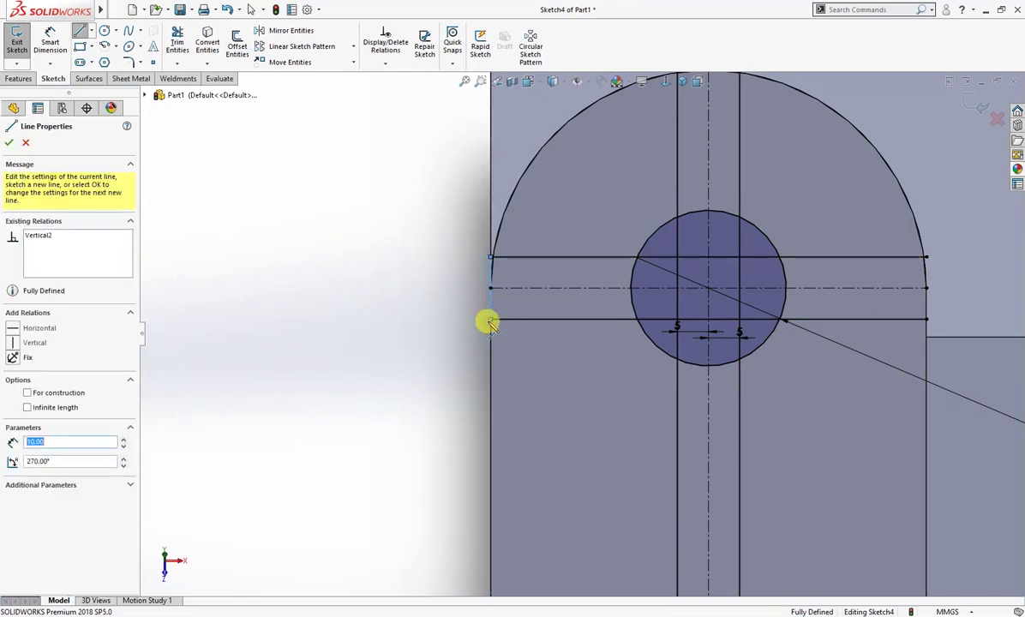
{"action": "scroll", "coordinate": [583, 412], "scroll_direction": "up", "scroll_amount": 3}
{"action": "scroll", "coordinate": [634, 471], "scroll_direction": "down", "scroll_amount": 3}
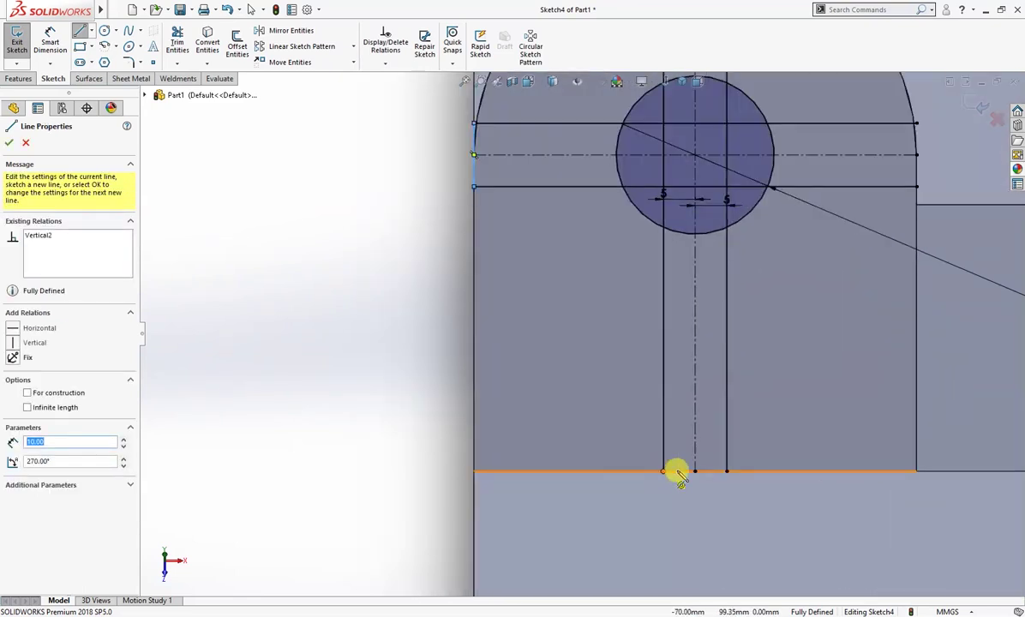
{"action": "left_click", "coordinate": [727, 471]}
{"action": "scroll", "coordinate": [771, 428], "scroll_direction": "up", "scroll_amount": 3}
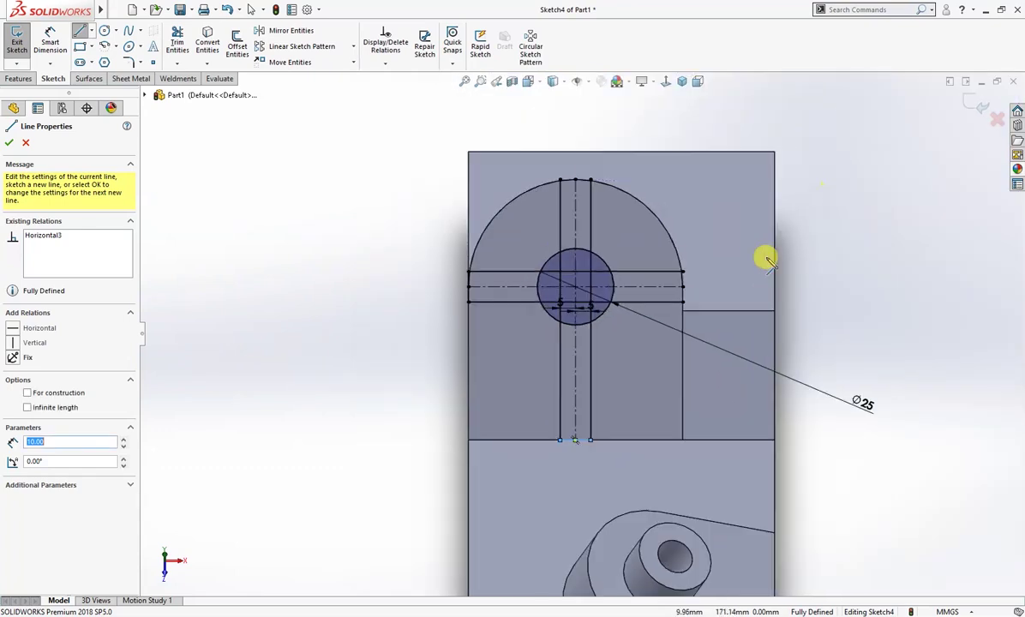
{"action": "scroll", "coordinate": [769, 260], "scroll_direction": "down", "scroll_amount": 3}
- Cap the horizontal band's right end and the vertical band's top end with lines
{"action": "left_click", "coordinate": [568, 316]}
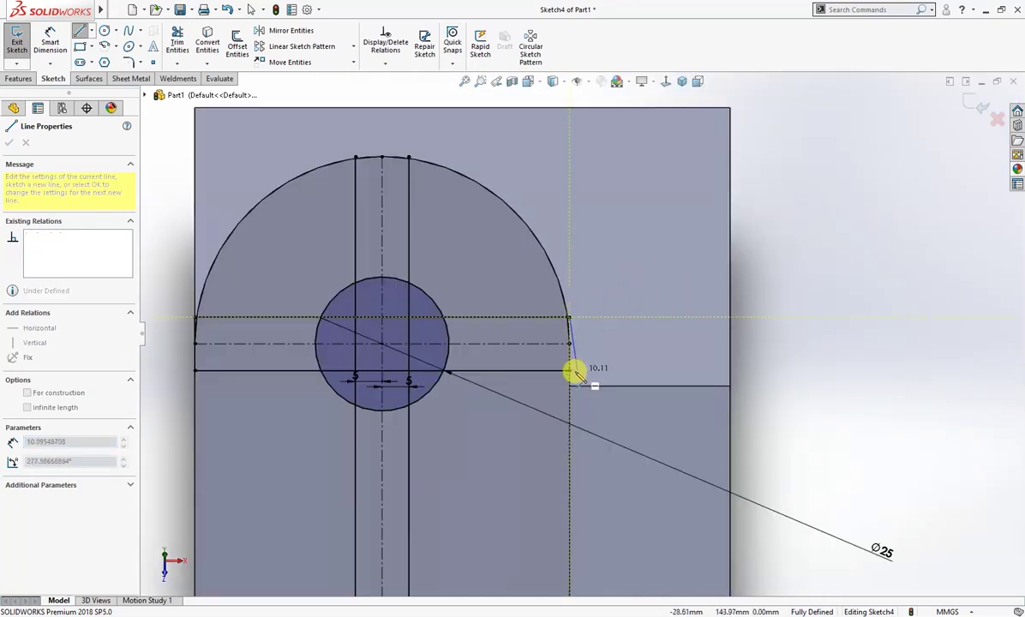
{"action": "left_click", "coordinate": [568, 369]}
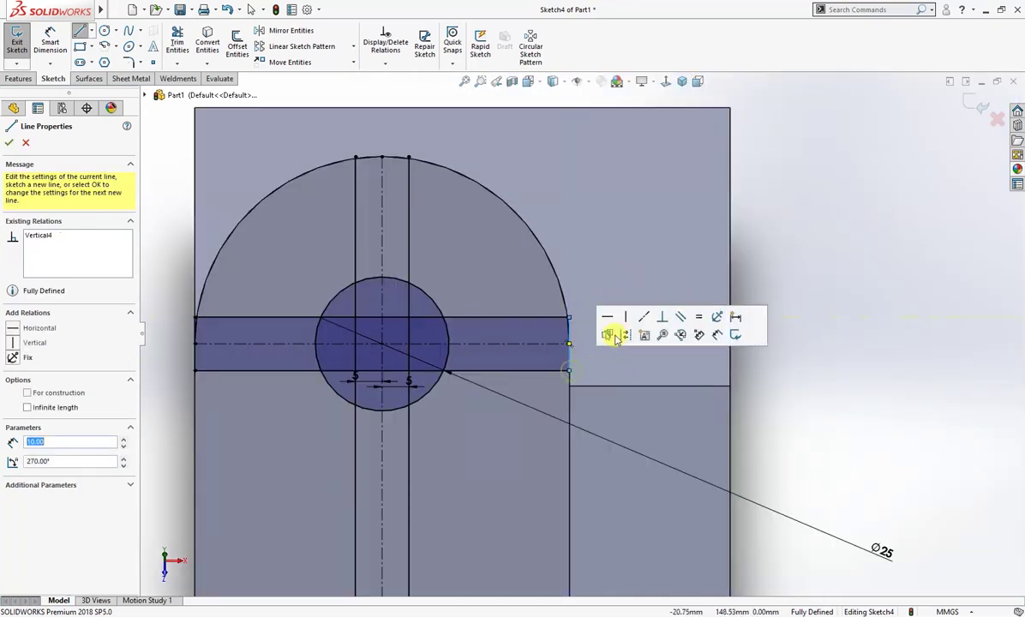
{"action": "left_click", "coordinate": [355, 157]}
{"action": "left_click", "coordinate": [409, 157]}
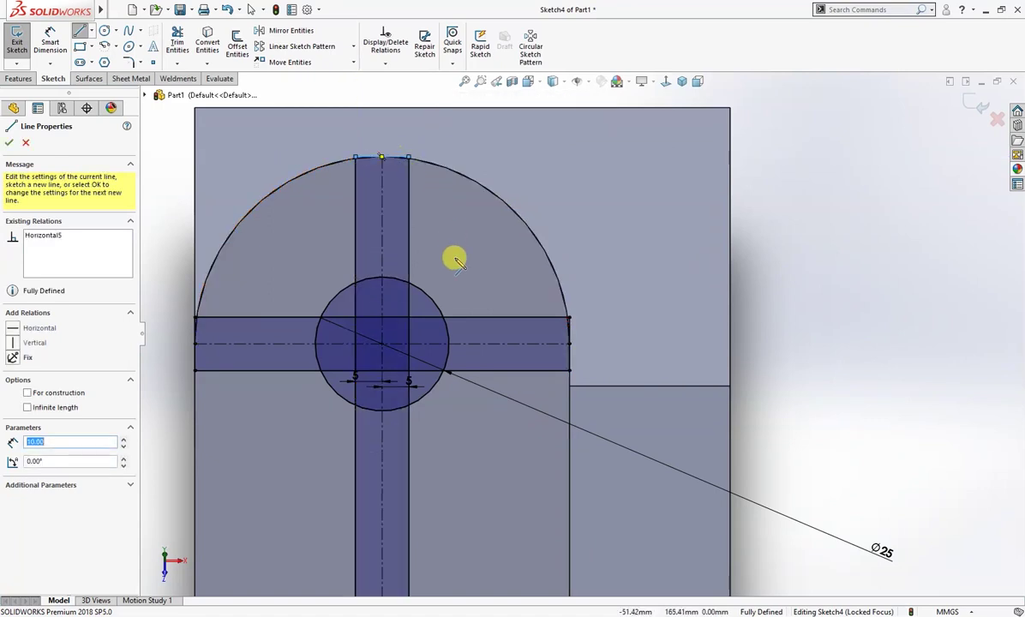
{"action": "scroll", "coordinate": [455, 262], "scroll_direction": "up", "scroll_amount": 2}
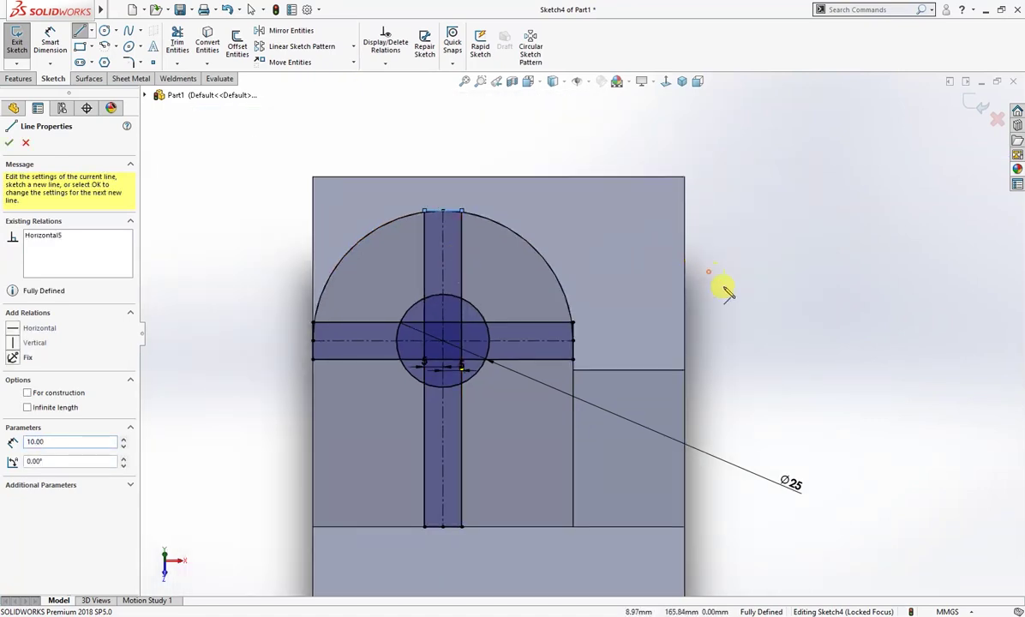
{"action": "key", "text": "t"}
{"action": "scroll", "coordinate": [458, 316], "scroll_direction": "down", "scroll_amount": 3}
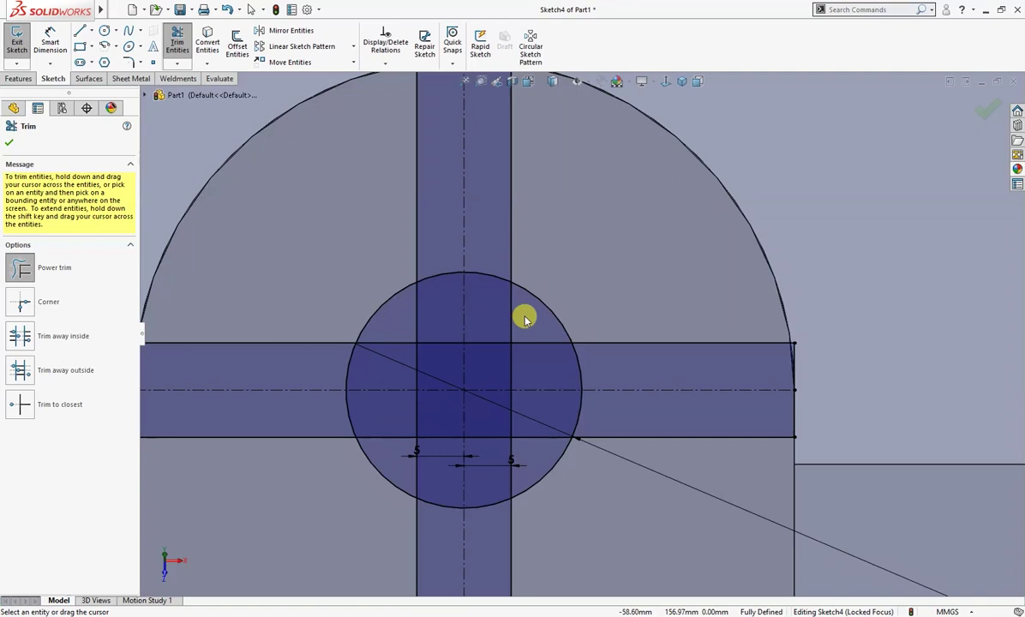
- Power-trim the line and arc pieces inside the circle, leaving a cross around a round hub
{"action": "left_click_drag", "start_coordinate": [524, 339], "coordinate": [497, 348]}
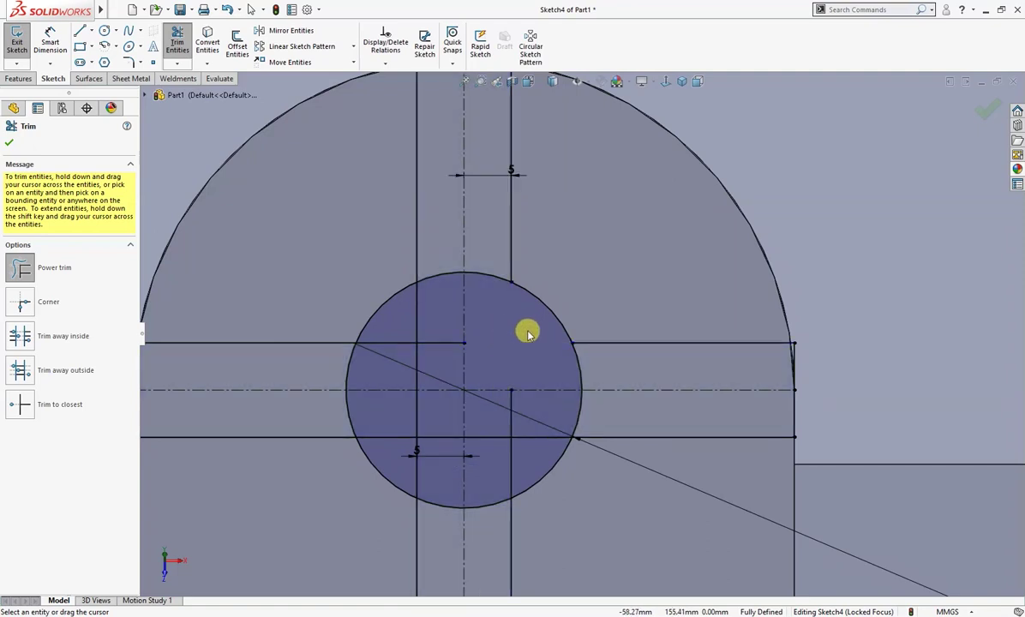
{"action": "left_click_drag", "start_coordinate": [438, 330], "coordinate": [401, 350]}
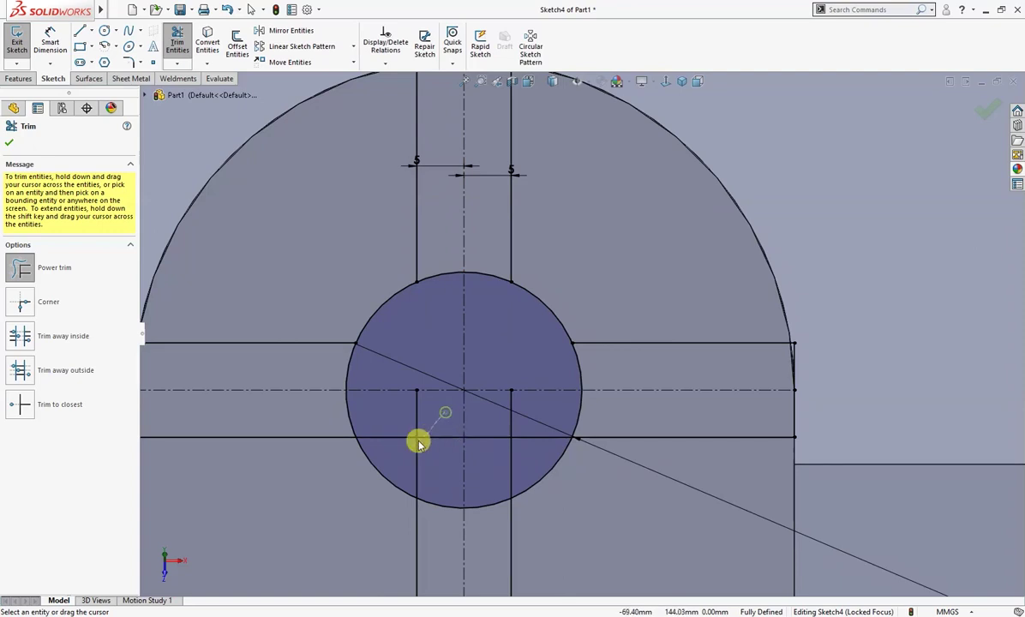
{"action": "mouse_move", "coordinate": [448, 420]}
{"action": "left_mouse_down"}
{"action": "mouse_move", "coordinate": [614, 404]}
{"action": "mouse_move", "coordinate": [589, 373]}
{"action": "mouse_move", "coordinate": [495, 323]}
{"action": "mouse_move", "coordinate": [489, 252]}
{"action": "mouse_move", "coordinate": [444, 305]}
{"action": "mouse_move", "coordinate": [418, 305]}
{"action": "mouse_move", "coordinate": [356, 386]}
{"action": "mouse_move", "coordinate": [330, 369]}
{"action": "left_mouse_up"}
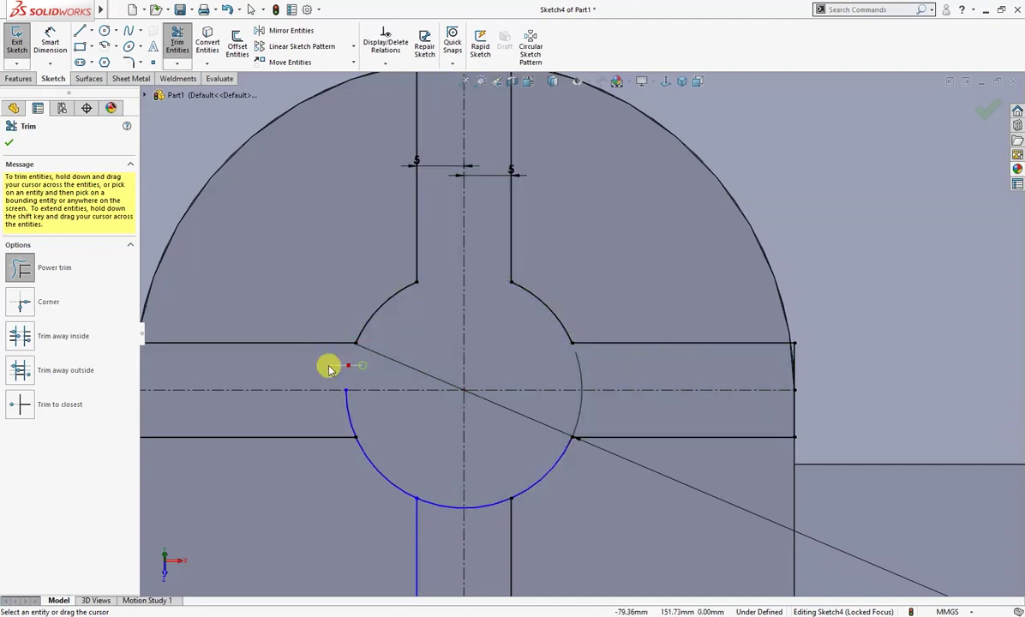
{"action": "mouse_move", "coordinate": [362, 408]}
{"action": "left_mouse_down"}
{"action": "mouse_move", "coordinate": [453, 451]}
{"action": "mouse_move", "coordinate": [430, 468]}
{"action": "mouse_move", "coordinate": [441, 510]}
{"action": "mouse_move", "coordinate": [481, 532]}
{"action": "left_mouse_up"}
{"action": "scroll", "coordinate": [523, 506], "scroll_direction": "up", "scroll_amount": 5}
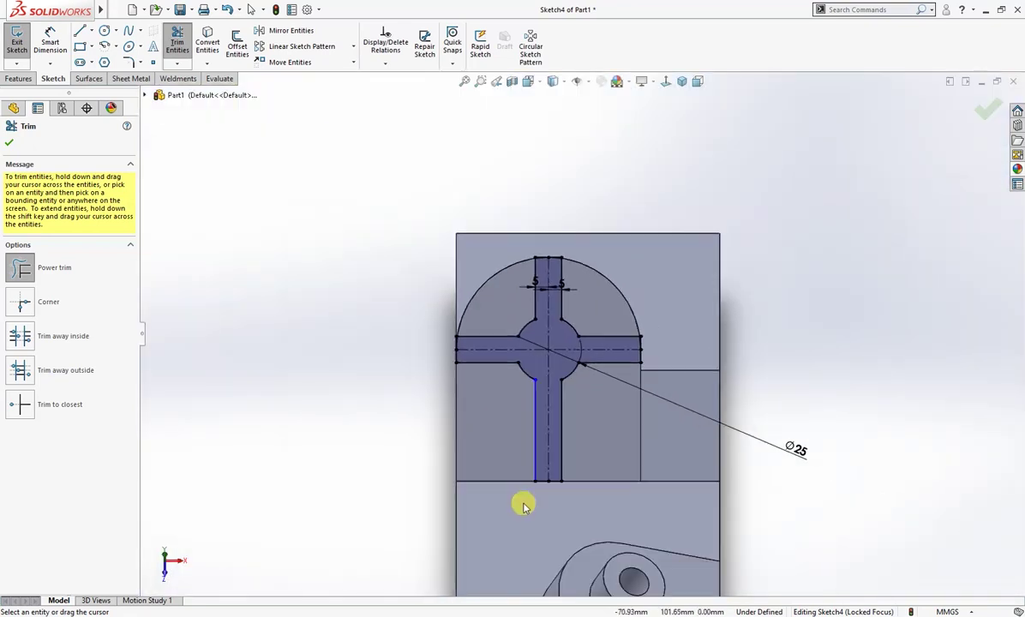
{"action": "scroll", "coordinate": [533, 487], "scroll_direction": "down", "scroll_amount": 3}
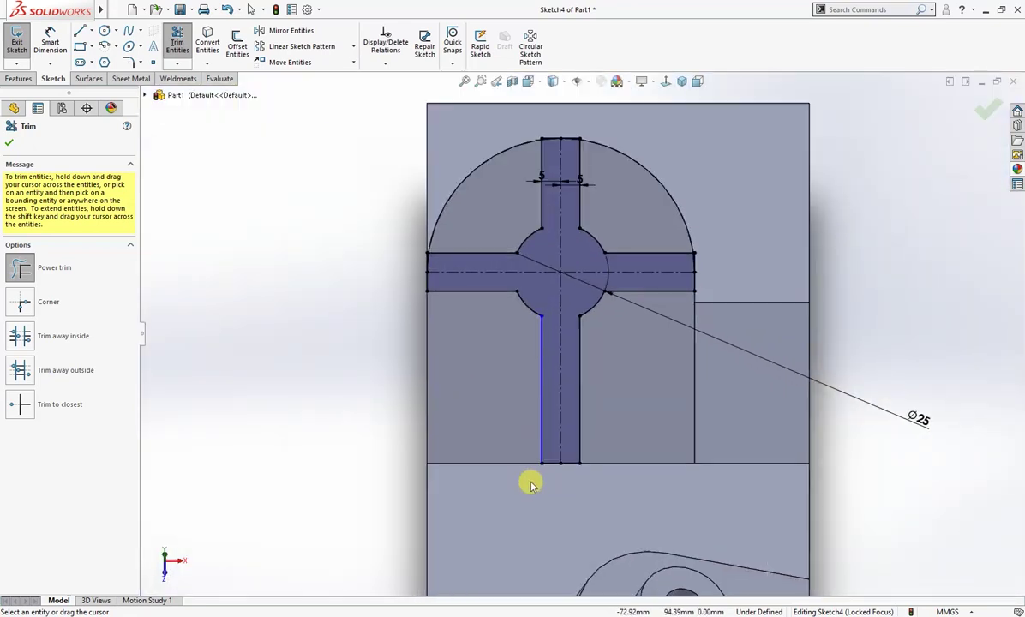
{"action": "key", "text": "Escape"}
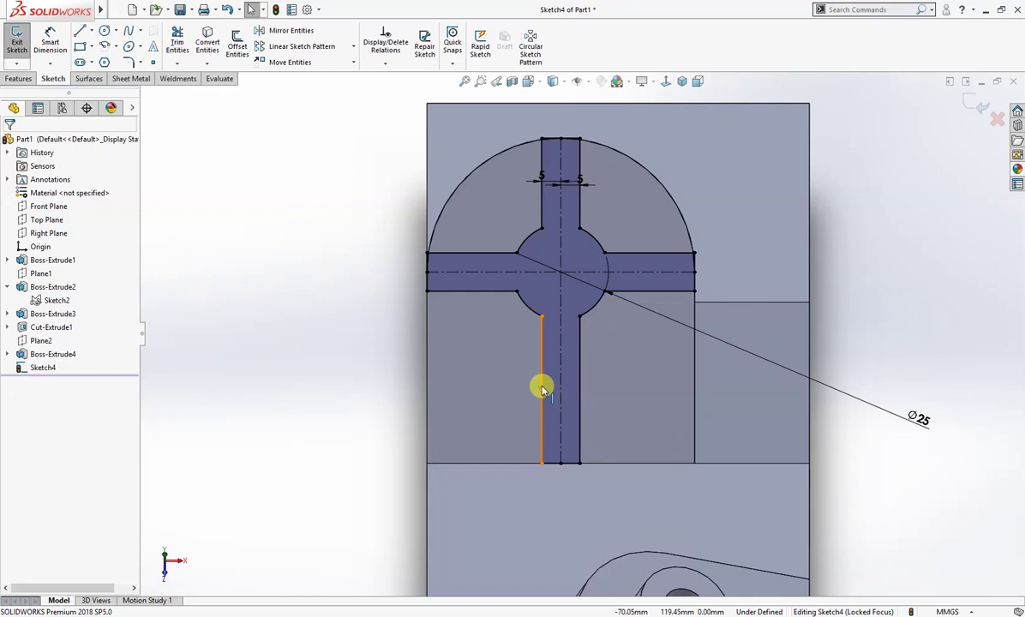
- Add a vertical relation to the vertical slot's left line
{"action": "left_click", "coordinate": [543, 388]}
{"action": "left_click", "coordinate": [596, 339]}
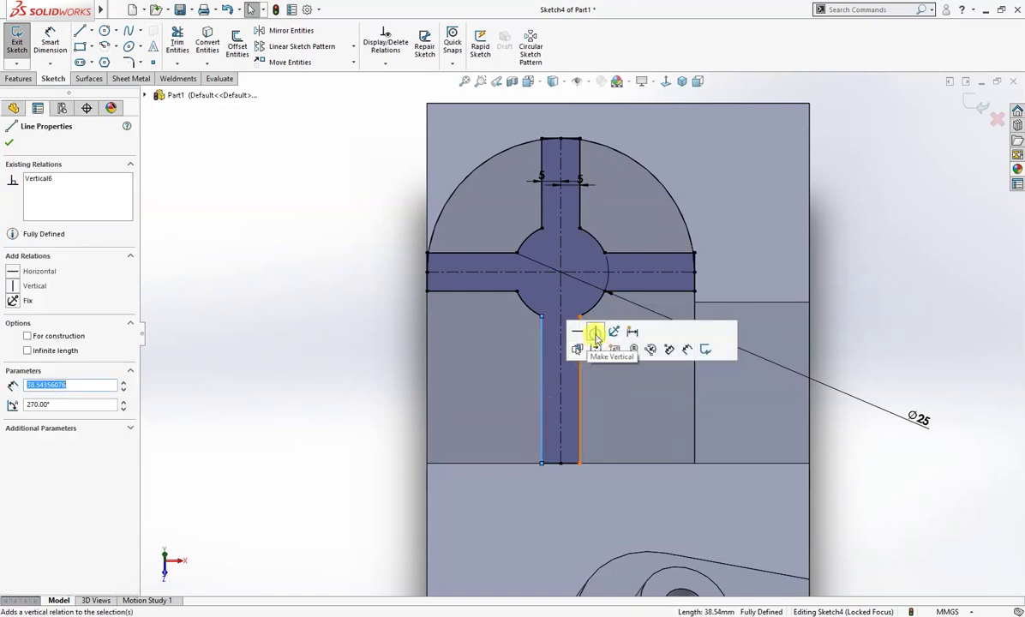
{"action": "left_click", "coordinate": [300, 400]}
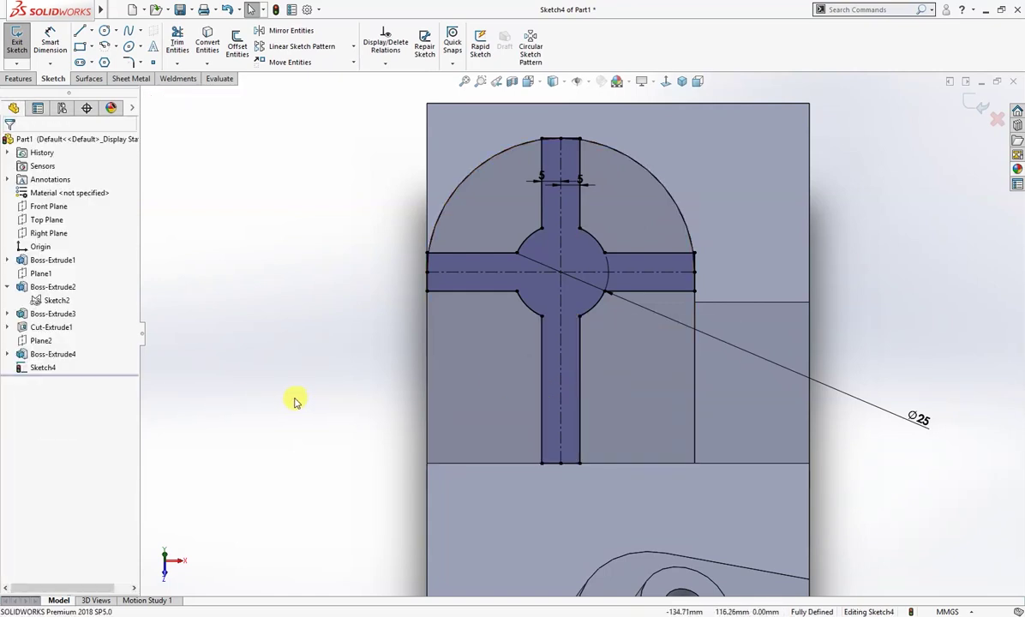
- Cut the cross-shaped groove 5 mm deep into the tab
{"action": "key", "text": "z"}
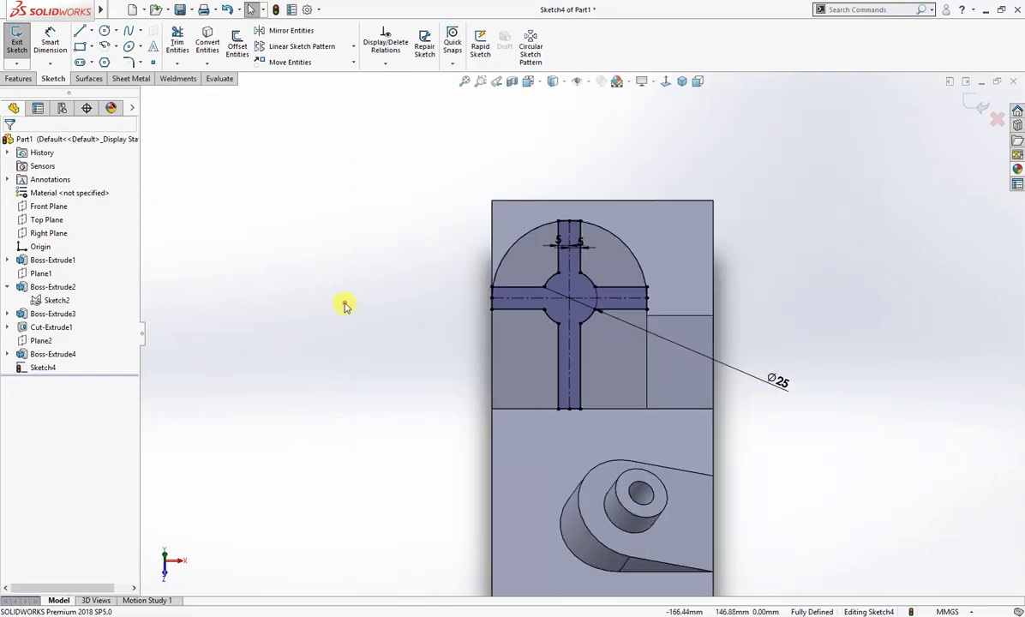
{"action": "key", "text": "s"}
{"action": "left_click", "coordinate": [404, 408]}
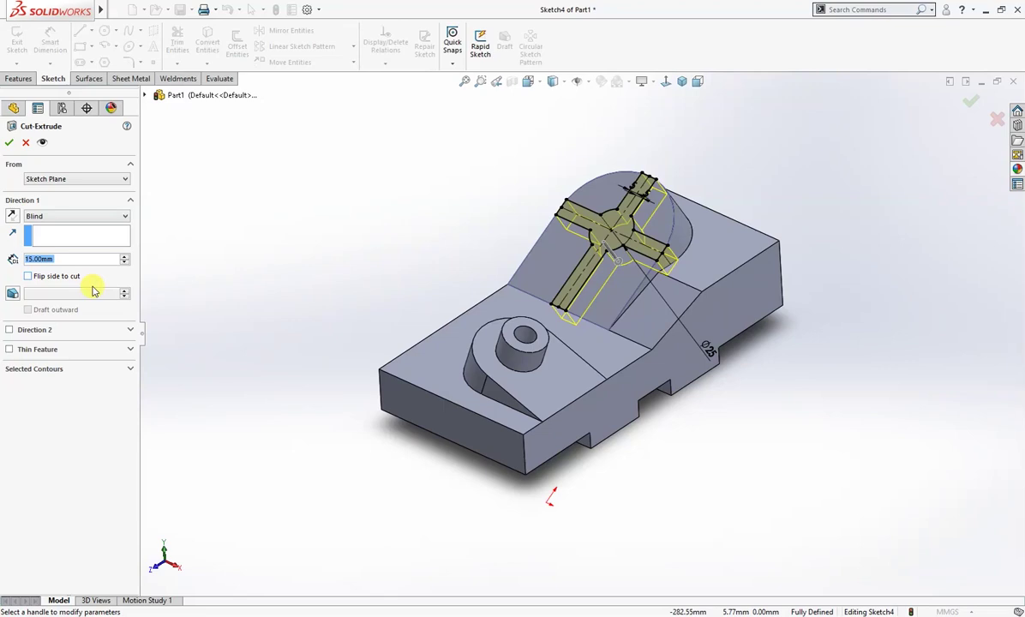
{"action": "type", "text": "5"}
{"action": "key", "text": "Return"}
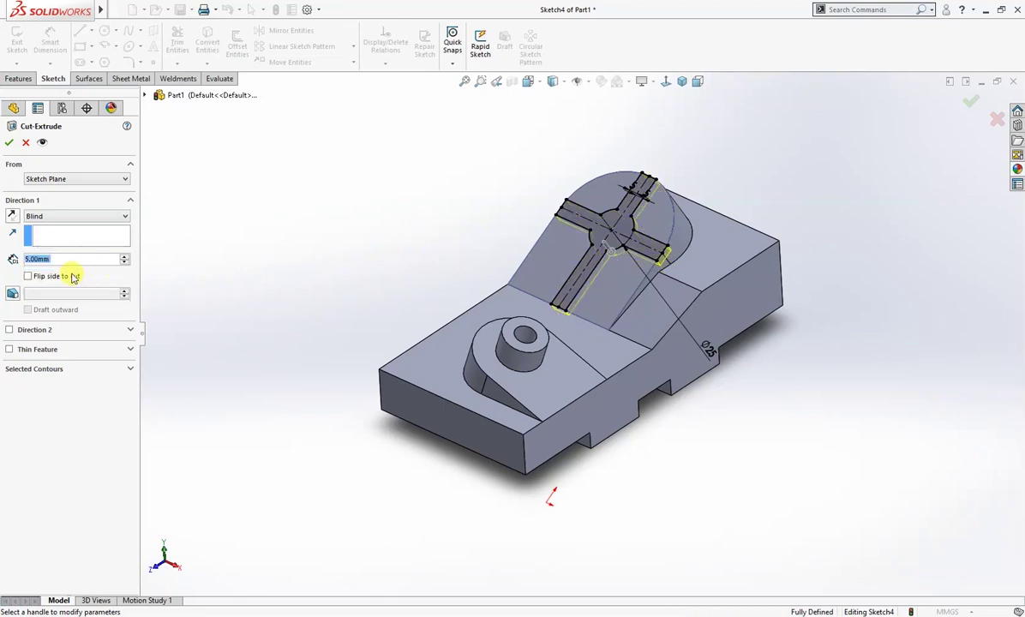
{"action": "left_click", "coordinate": [11, 143]}
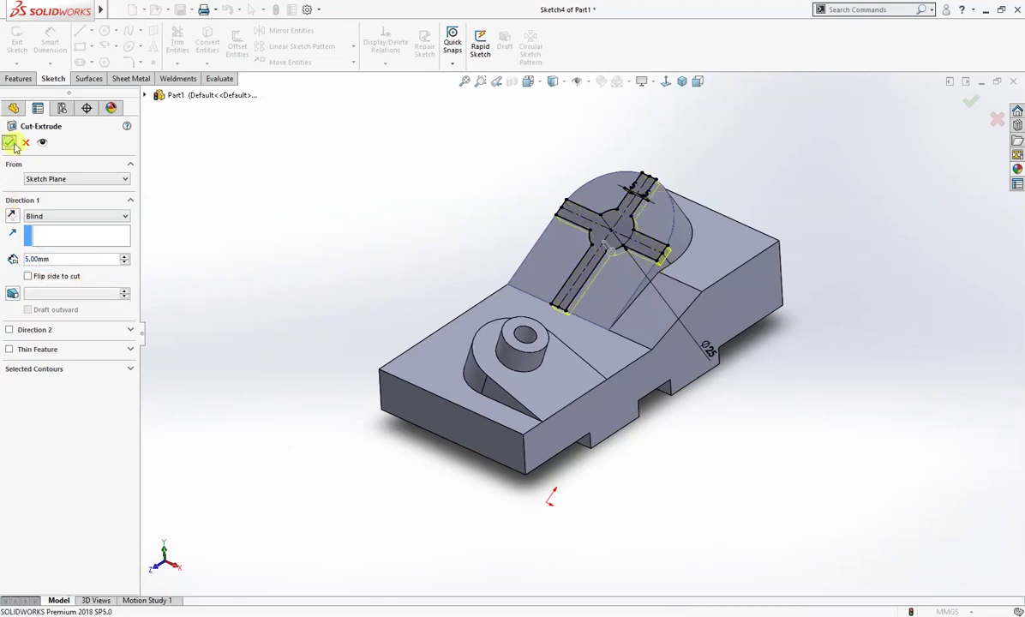
{"action": "left_click", "coordinate": [268, 245]}
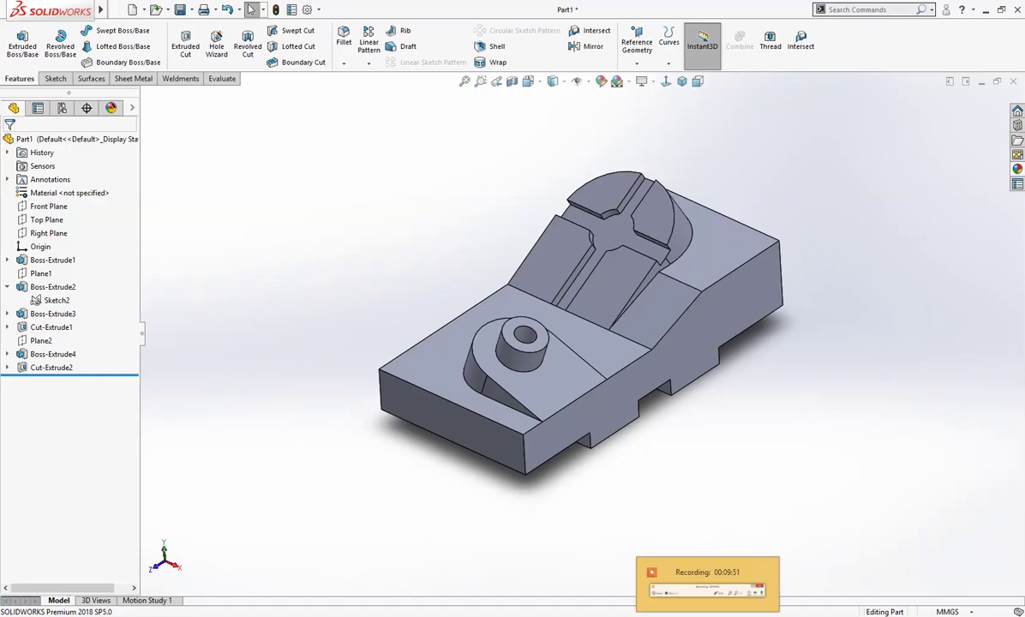
{"action": "key", "text": "alt+Tab"}
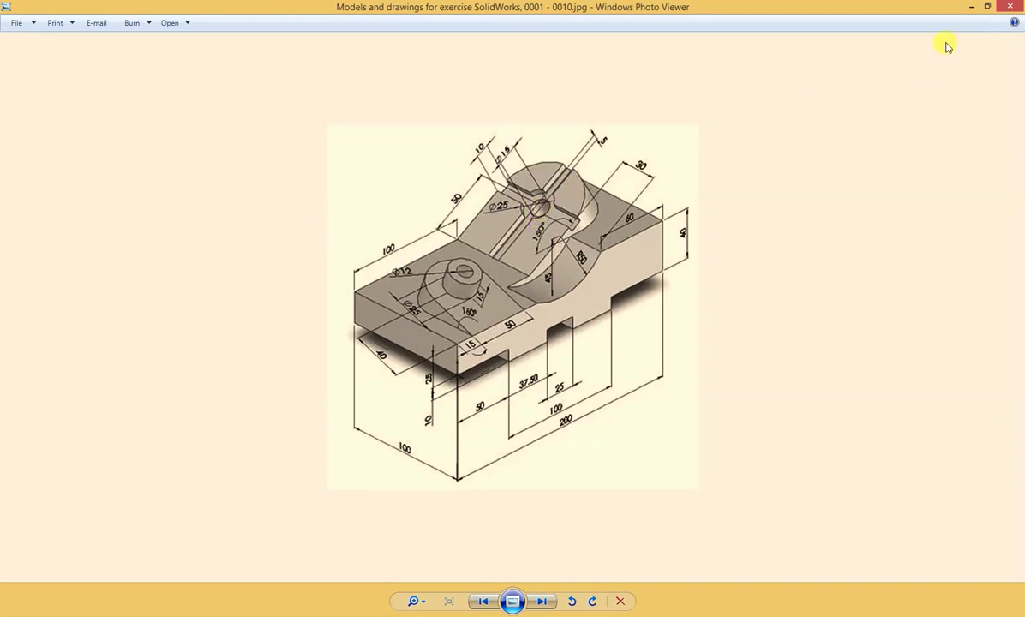
- Minimize the reference drawing viewer to return to the model
{"action": "left_click", "coordinate": [972, 11]}
- Sketch a Ø15 mm circle at the cross centre on the grooved face
{"action": "middle_click_drag", "start_coordinate": [614, 229], "coordinate": [607, 233]}
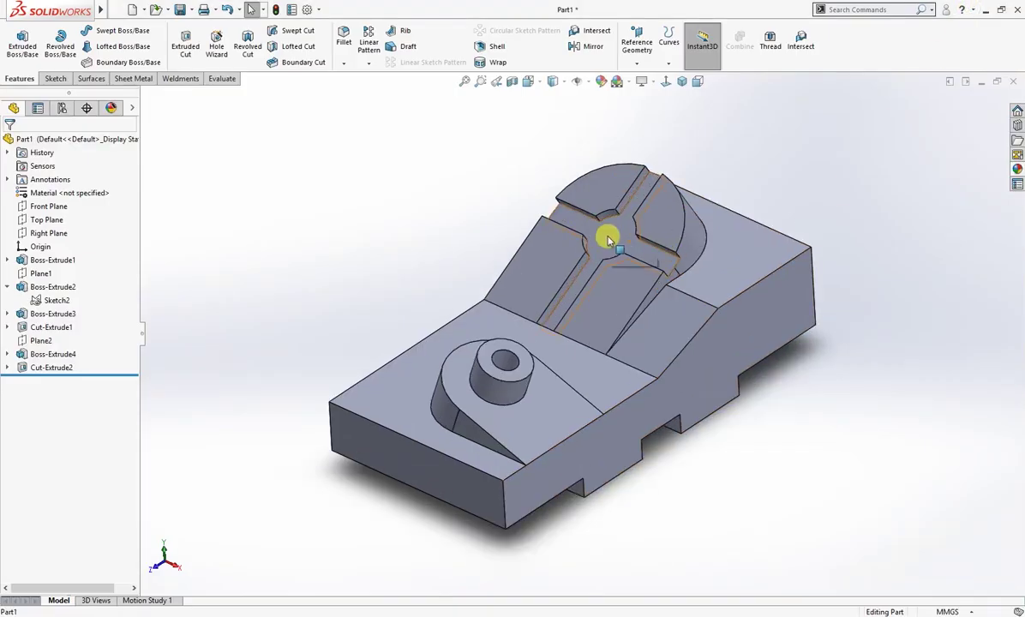
{"action": "left_click", "coordinate": [639, 213]}
{"action": "left_click", "coordinate": [661, 200]}
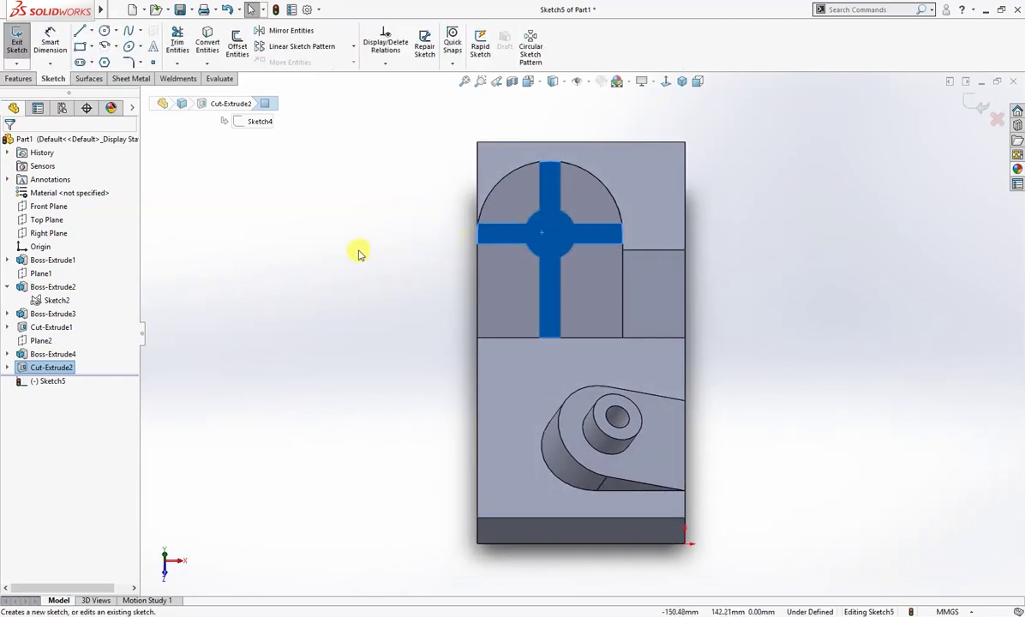
{"action": "right_click_drag", "start_coordinate": [356, 249], "coordinate": [426, 251]}
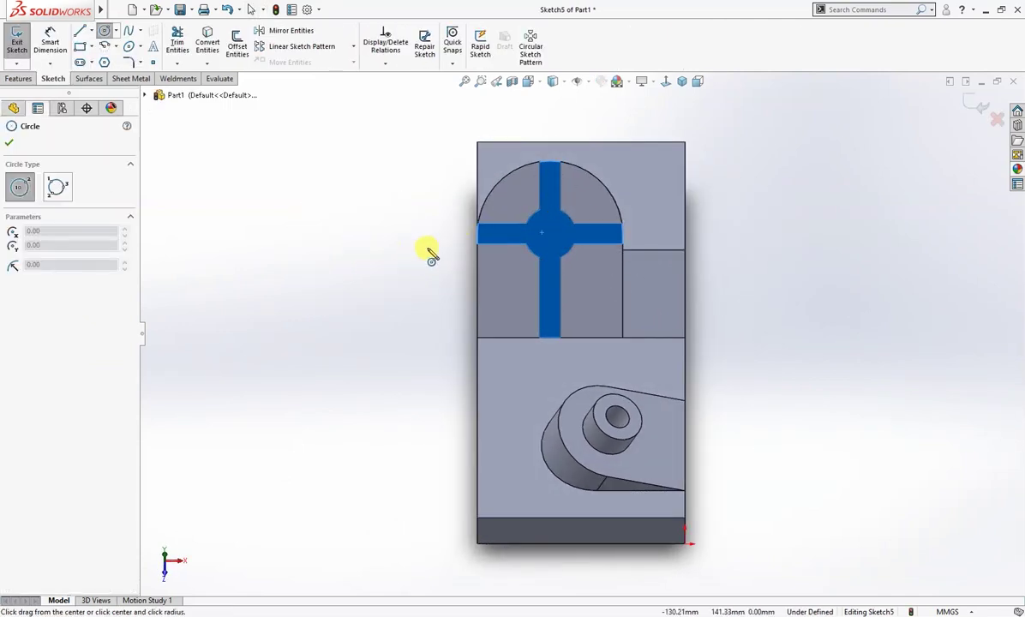
{"action": "left_click", "coordinate": [551, 234]}
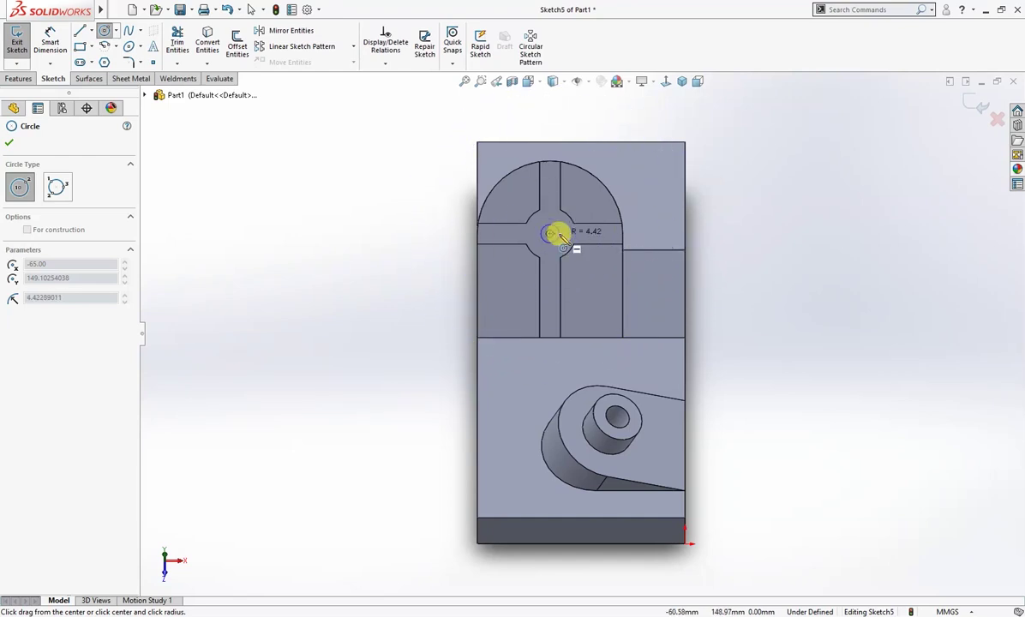
{"action": "left_click", "coordinate": [565, 241]}
{"action": "right_click_drag", "start_coordinate": [689, 291], "coordinate": [736, 312]}
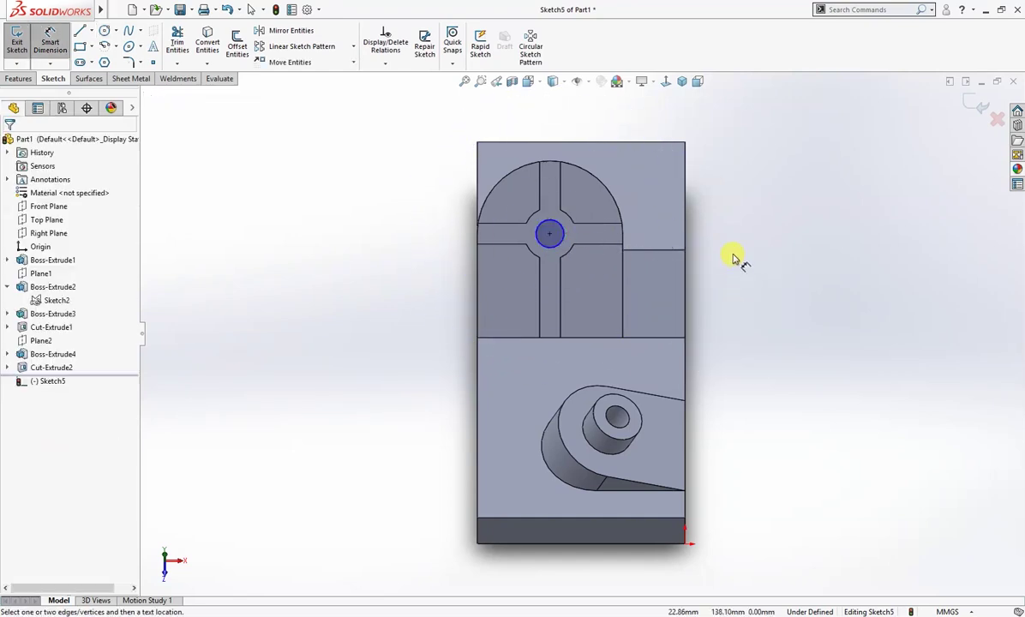
{"action": "left_click", "coordinate": [568, 254]}
{"action": "left_click", "coordinate": [732, 331]}
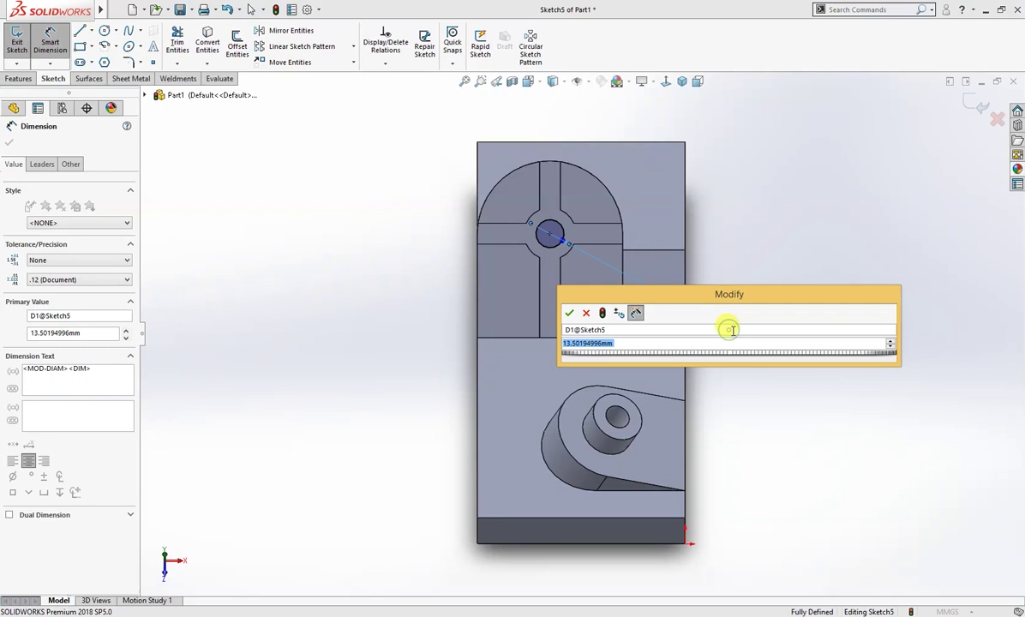
{"action": "type", "text": "15"}
{"action": "key", "text": "Return"}
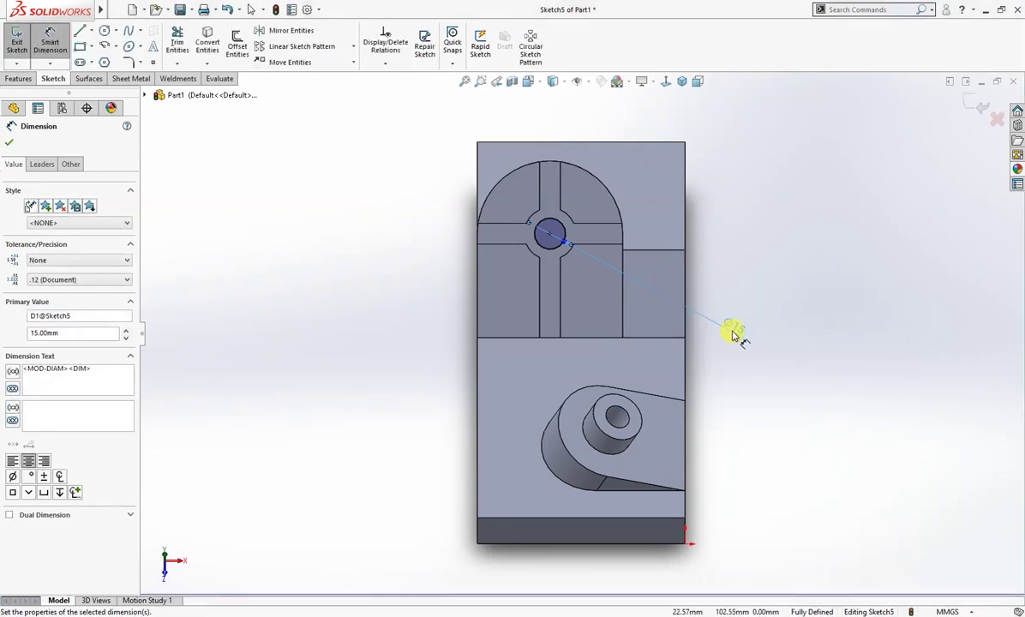
- Cut the Ø15 circle Through All as a hole
{"action": "key", "text": "s"}
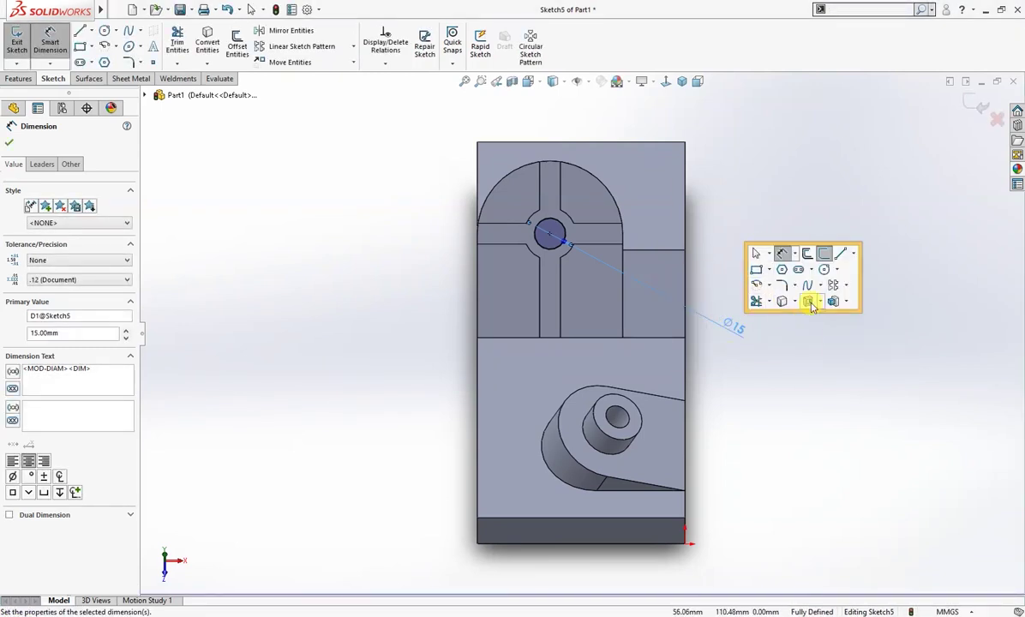
{"action": "left_click", "coordinate": [809, 303]}
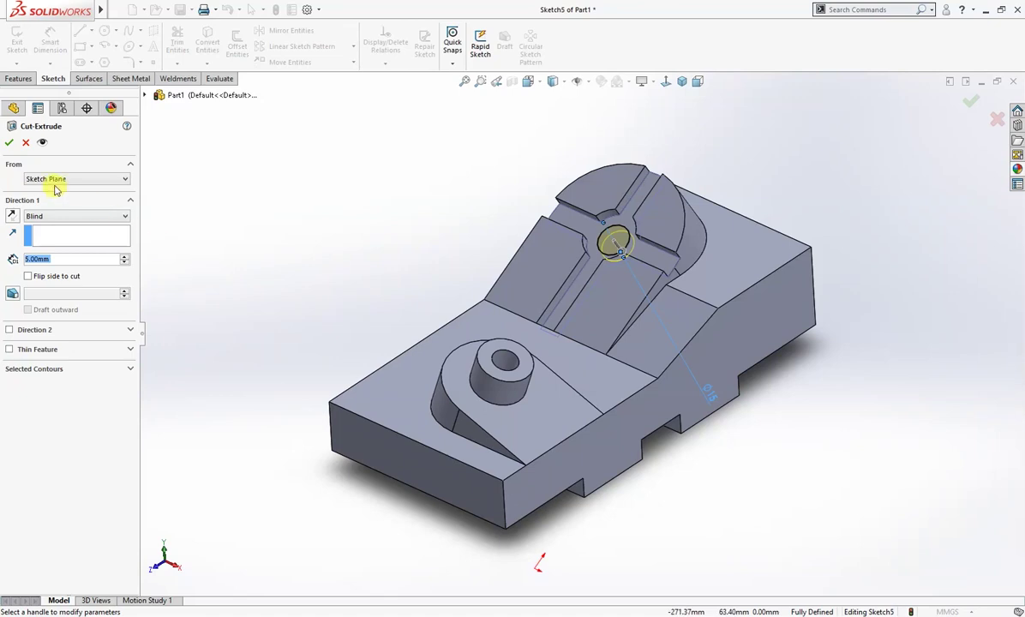
{"action": "left_click", "coordinate": [55, 216]}
{"action": "left_click", "coordinate": [51, 237]}
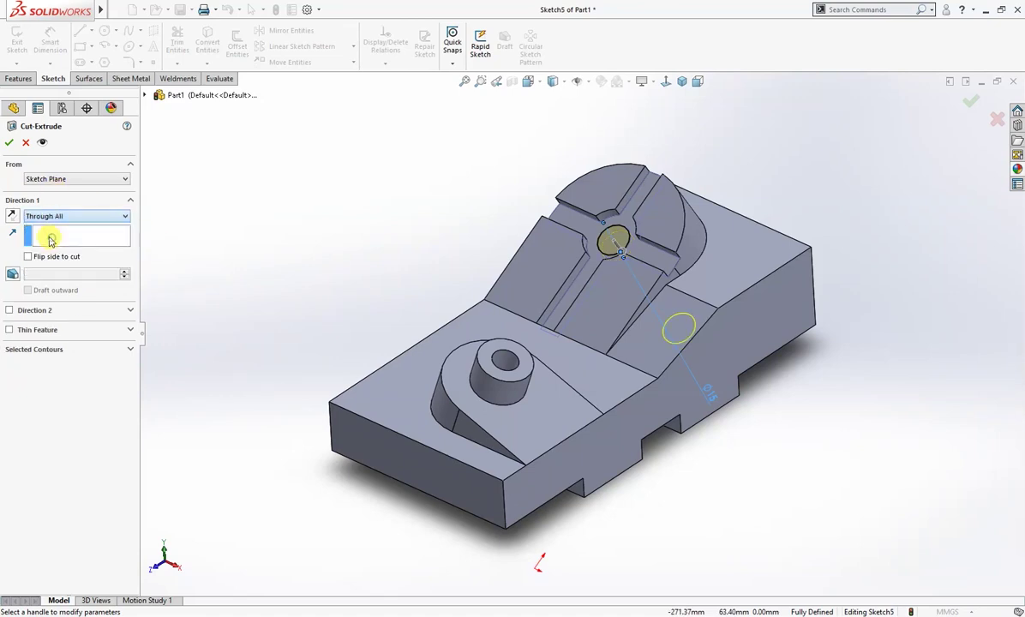
{"action": "left_click", "coordinate": [8, 144]}
- Start a new sketch on the block's long front side face
{"action": "mouse_move", "coordinate": [210, 223]}
{"action": "middle_mouse_down"}
{"action": "mouse_move", "coordinate": [266, 243]}
{"action": "mouse_move", "coordinate": [250, 230]}
{"action": "mouse_move", "coordinate": [174, 222]}
{"action": "mouse_move", "coordinate": [320, 222]}
{"action": "mouse_move", "coordinate": [268, 224]}
{"action": "mouse_move", "coordinate": [335, 242]}
{"action": "mouse_move", "coordinate": [305, 229]}
{"action": "middle_mouse_up"}
{"action": "left_click", "coordinate": [608, 405]}
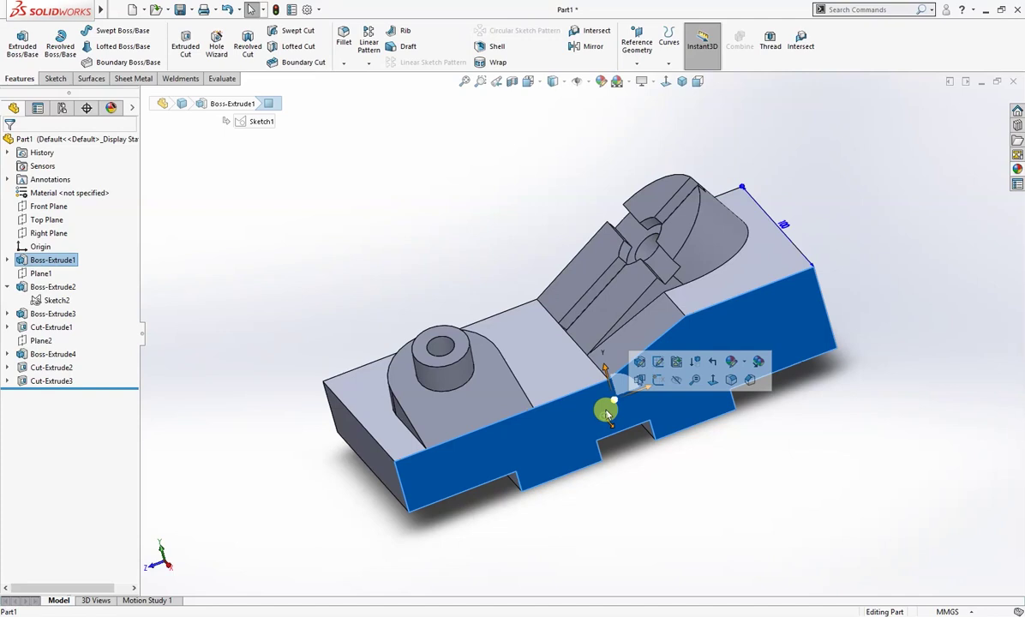
{"action": "left_click", "coordinate": [658, 380]}
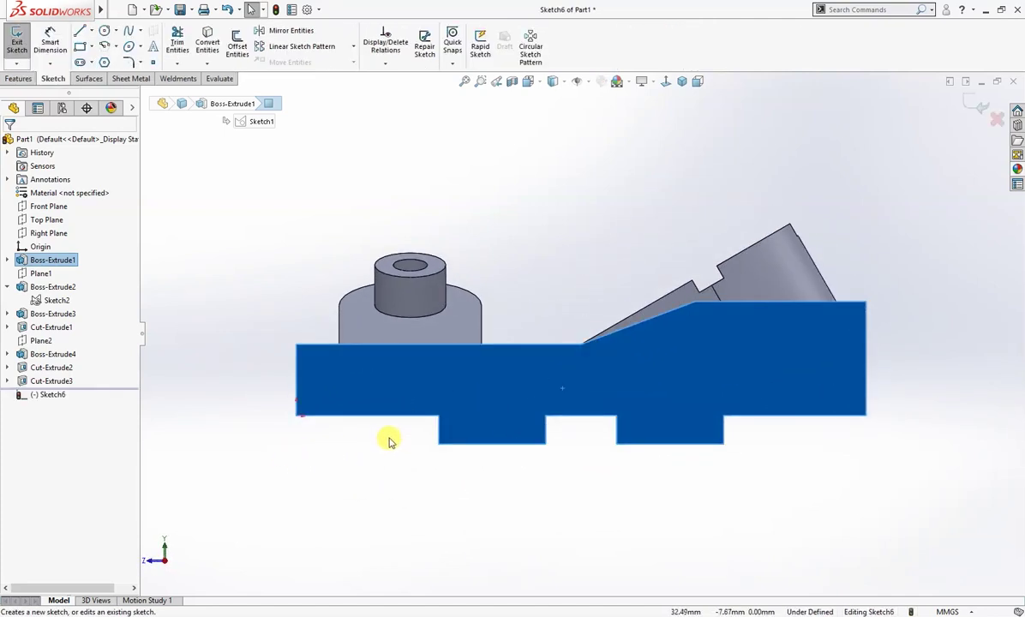
- Draw a vertical line with its bottom end where the slope begins
{"action": "key", "text": "l"}
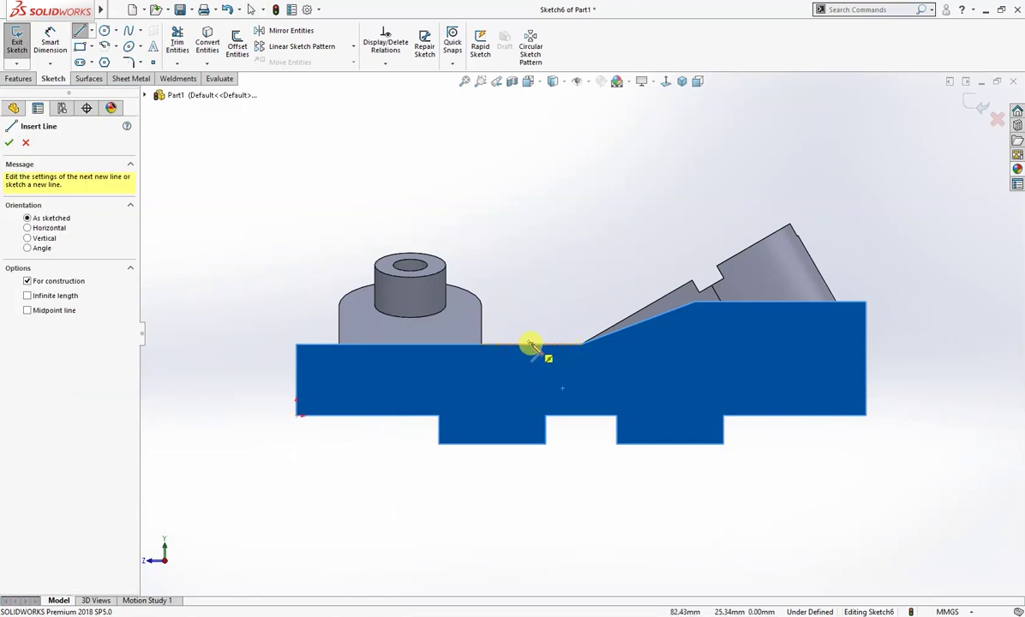
{"action": "left_click", "coordinate": [532, 345]}
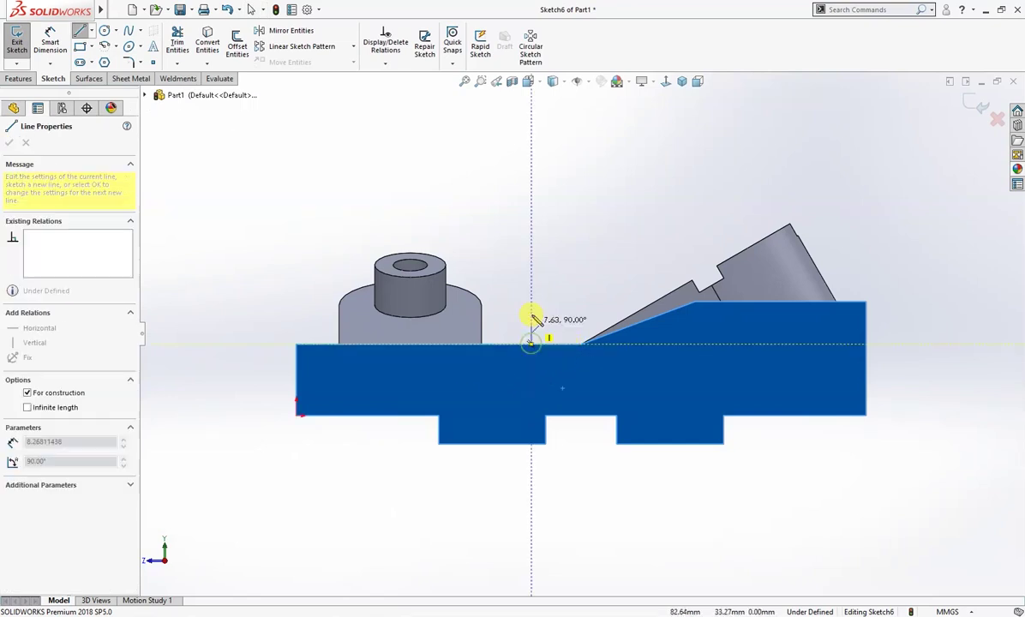
{"action": "double_click", "coordinate": [533, 230]}
{"action": "key", "text": "Escape"}
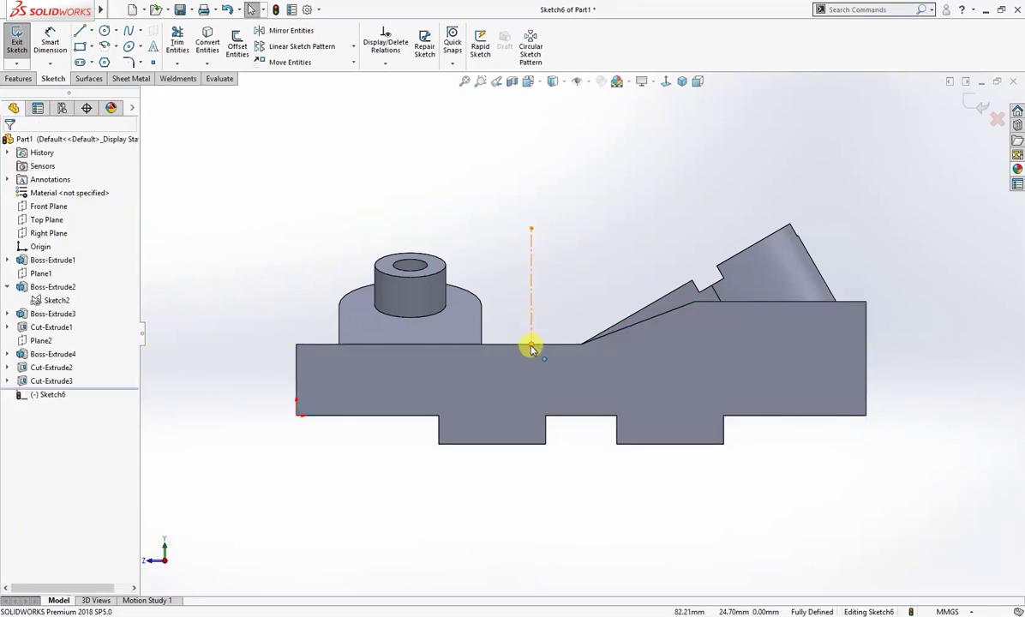
{"action": "left_click", "coordinate": [531, 345]}
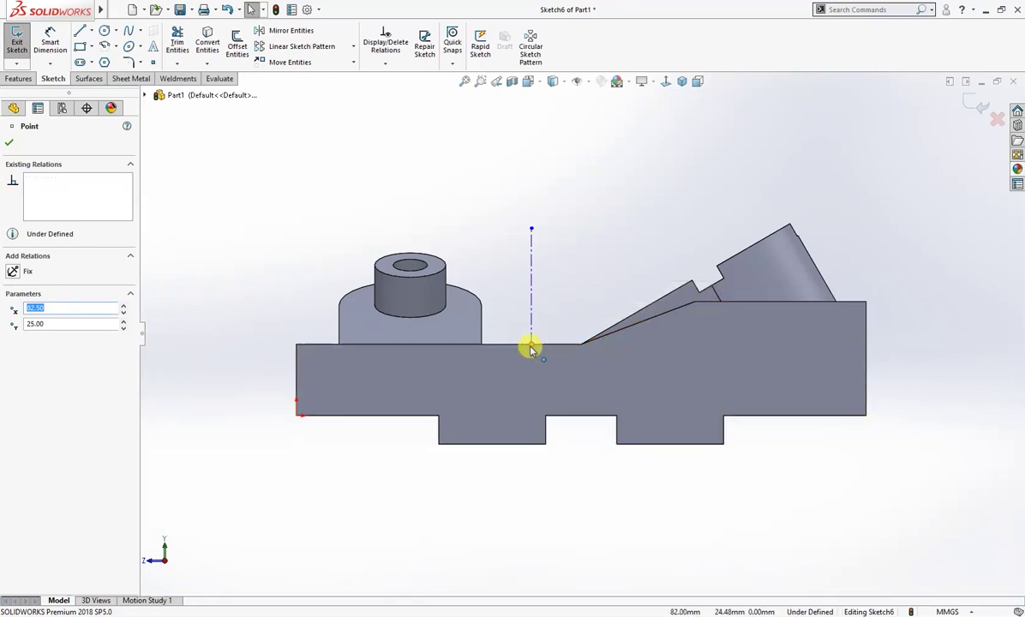
{"action": "left_click_drag", "start_coordinate": [532, 346], "coordinate": [577, 349]}
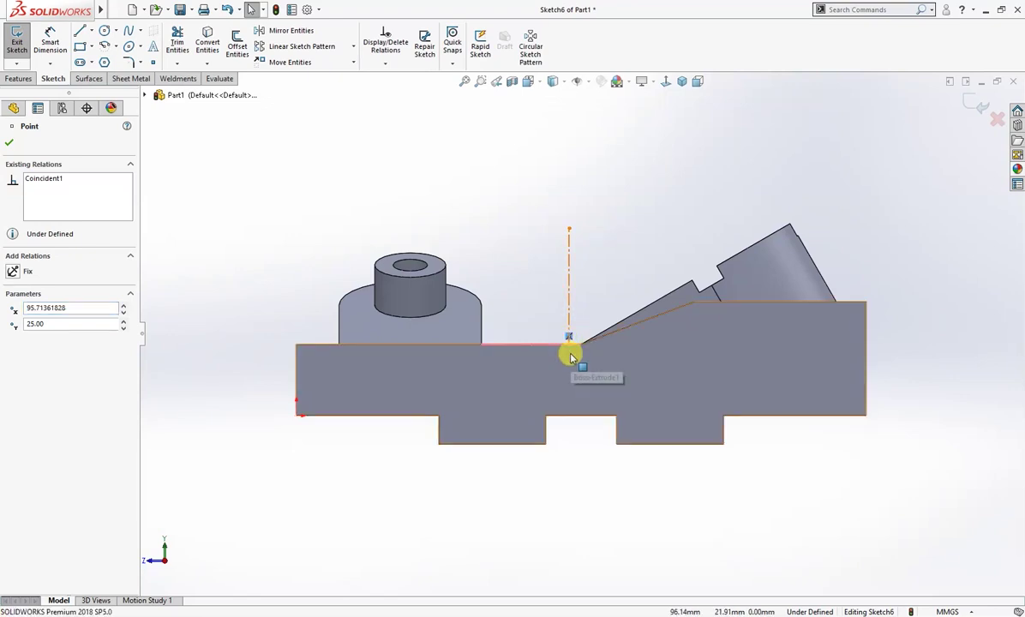
{"action": "left_click_drag", "start_coordinate": [570, 346], "coordinate": [581, 349]}
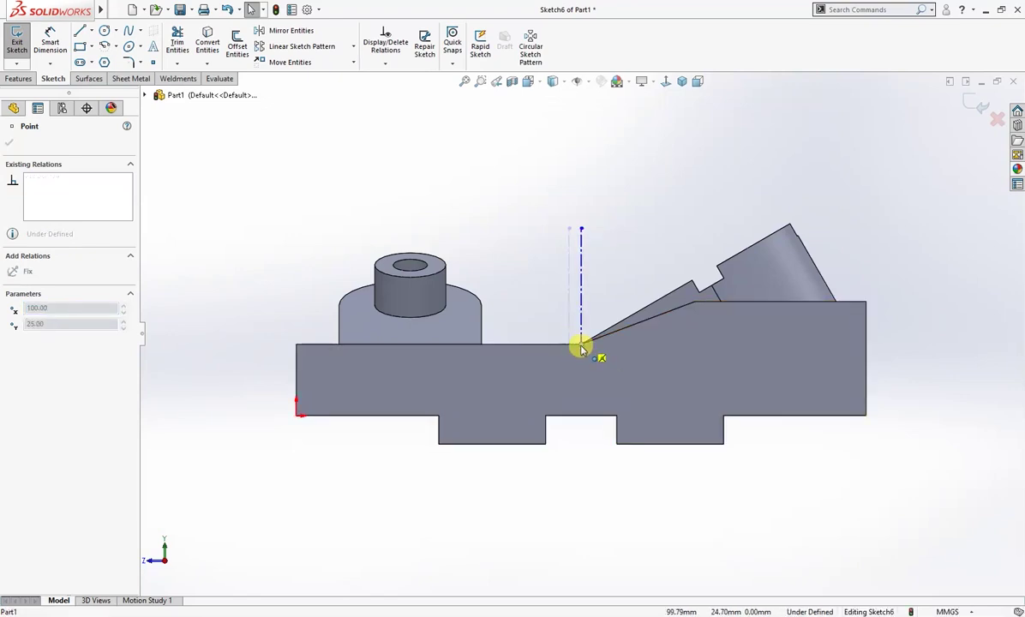
{"action": "left_click", "coordinate": [565, 467]}
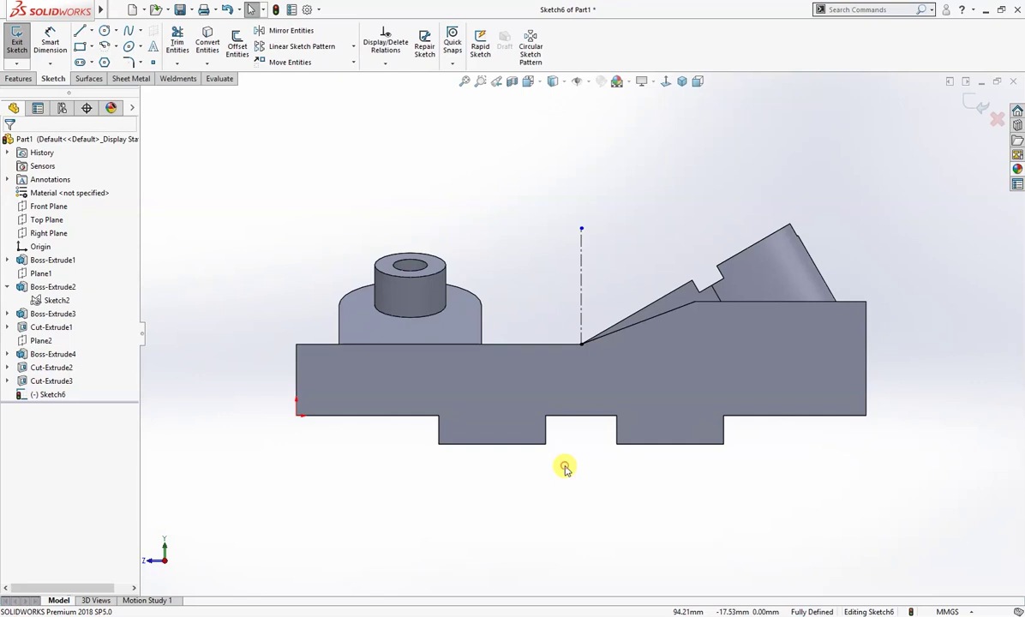
{"action": "key", "text": "t"}
- Dimension the vertical line to 45 mm
{"action": "right_click_drag", "start_coordinate": [565, 307], "coordinate": [569, 270]}
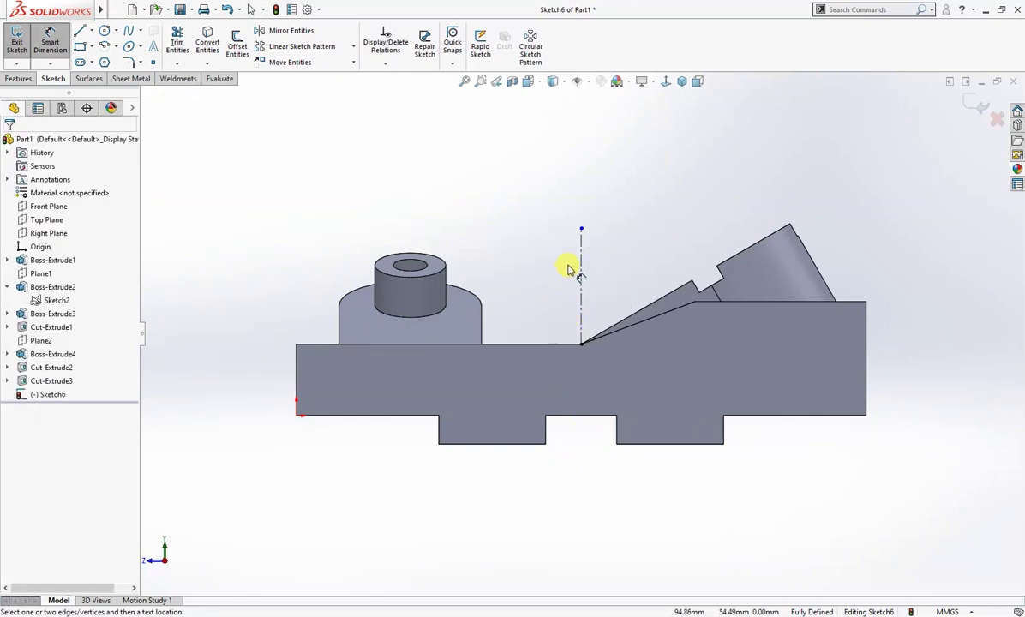
{"action": "left_click", "coordinate": [580, 289]}
{"action": "left_click", "coordinate": [555, 287]}
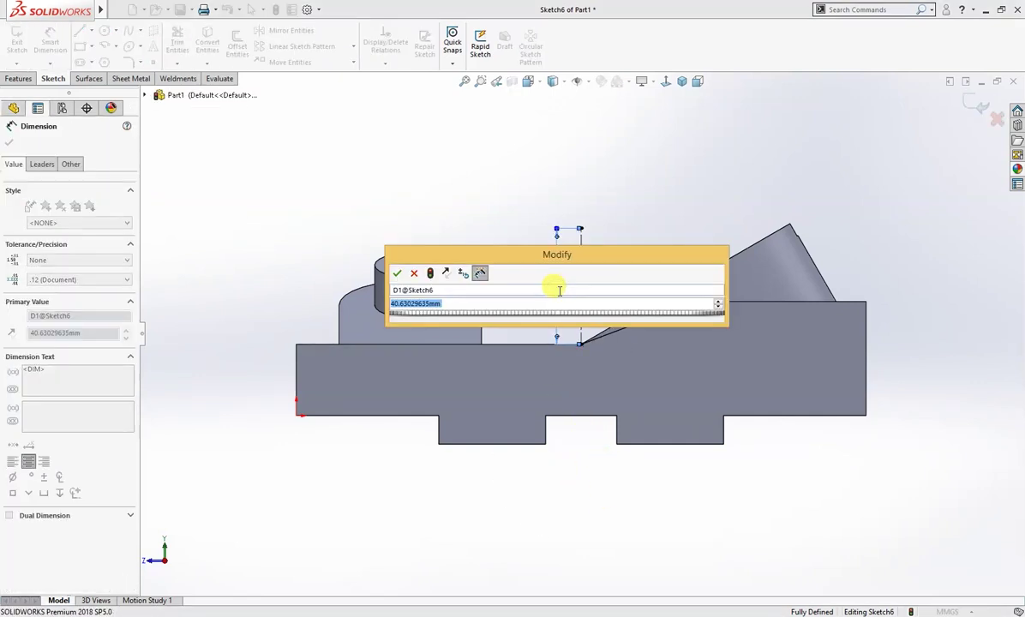
{"action": "type", "text": "45"}
{"action": "key", "text": "Return"}
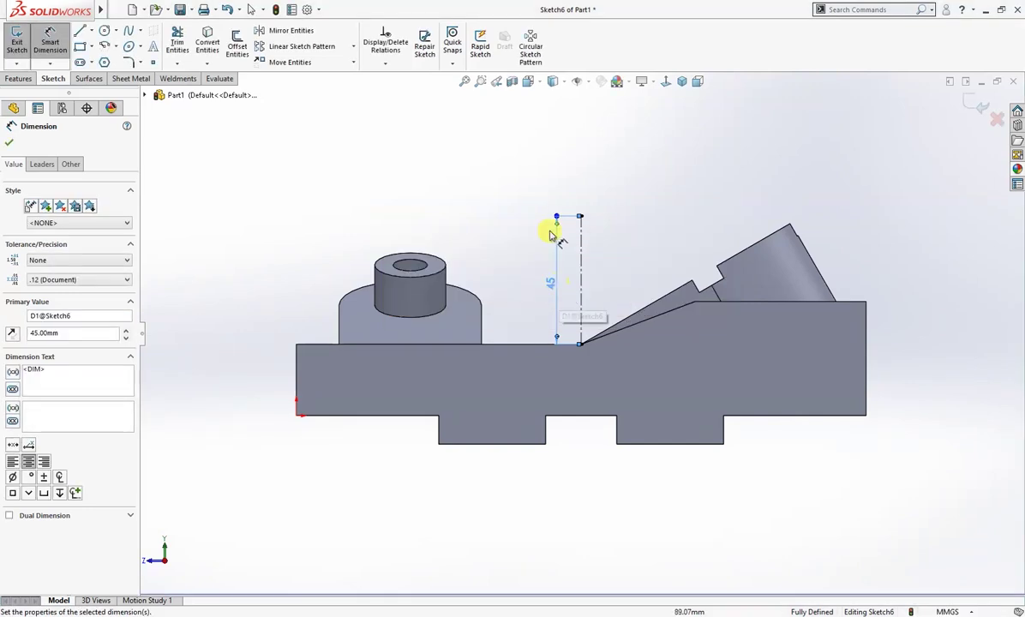
{"action": "left_click", "coordinate": [596, 225]}
{"action": "mouse_move", "coordinate": [593, 217]}
{"action": "right_mouse_down"}
{"action": "mouse_move", "coordinate": [631, 261]}
{"action": "mouse_move", "coordinate": [697, 222]}
{"action": "right_mouse_up"}
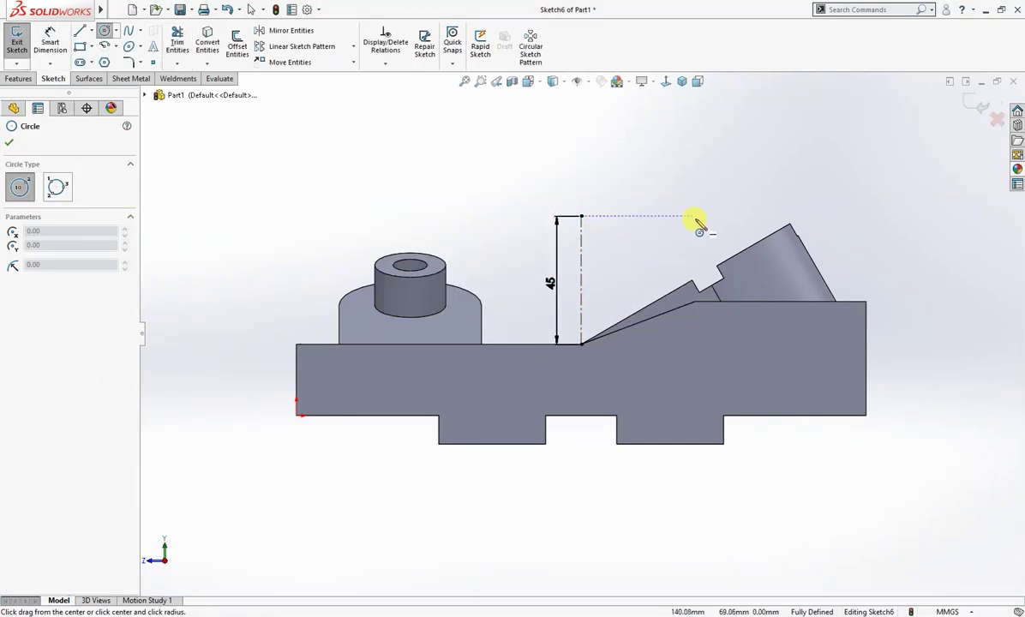
- Draw a circle centred on the 45 mm centreline's top end and dimension it Ø100
{"action": "left_click", "coordinate": [582, 217]}
{"action": "left_click", "coordinate": [591, 255]}
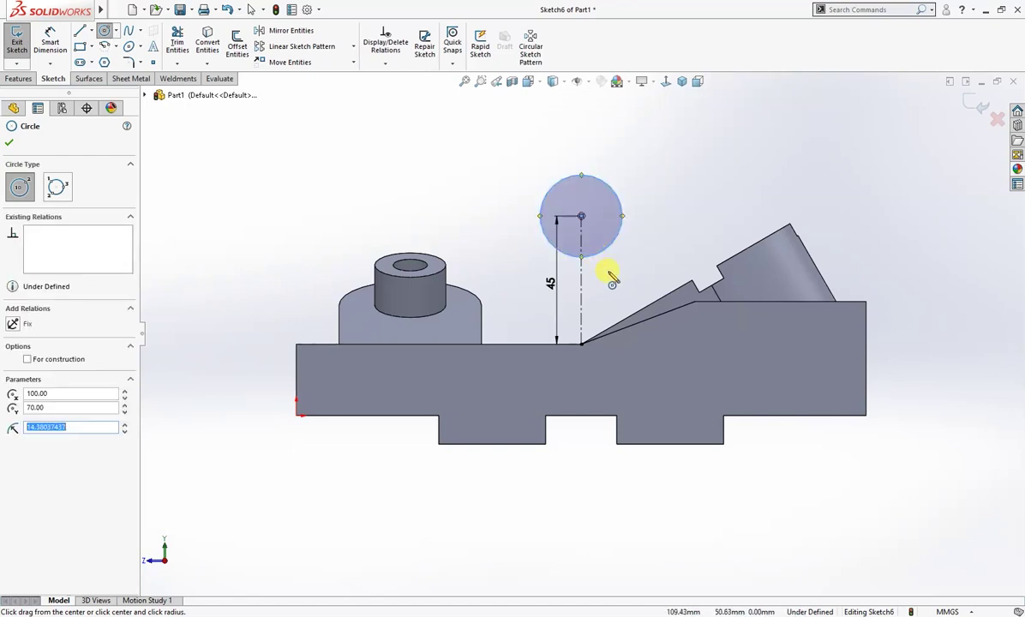
{"action": "right_click_drag", "start_coordinate": [607, 271], "coordinate": [624, 229]}
{"action": "left_click", "coordinate": [622, 230]}
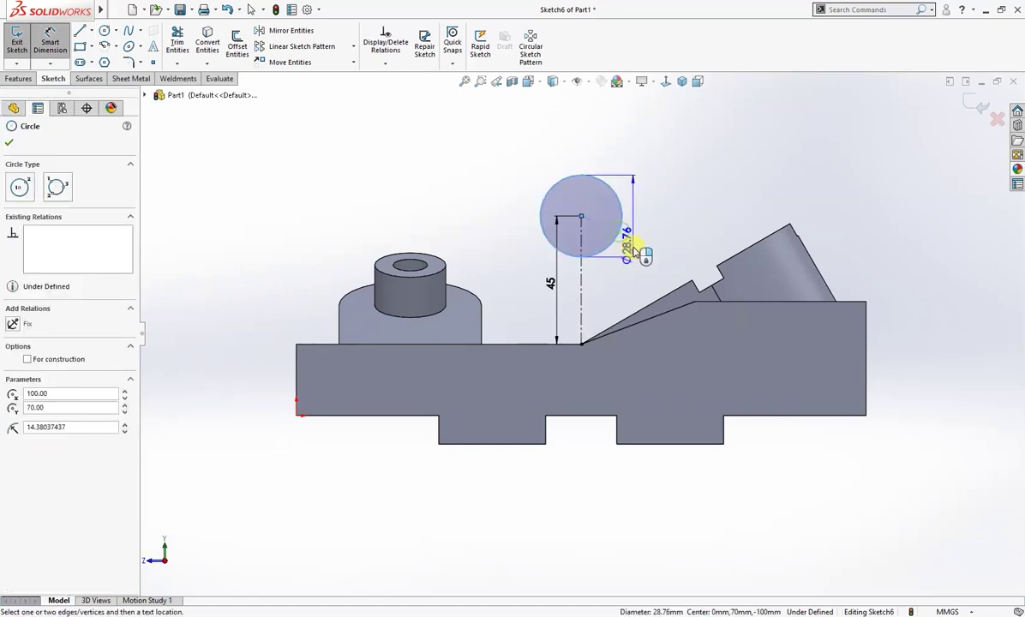
{"action": "left_click", "coordinate": [634, 248]}
{"action": "type", "text": "100"}
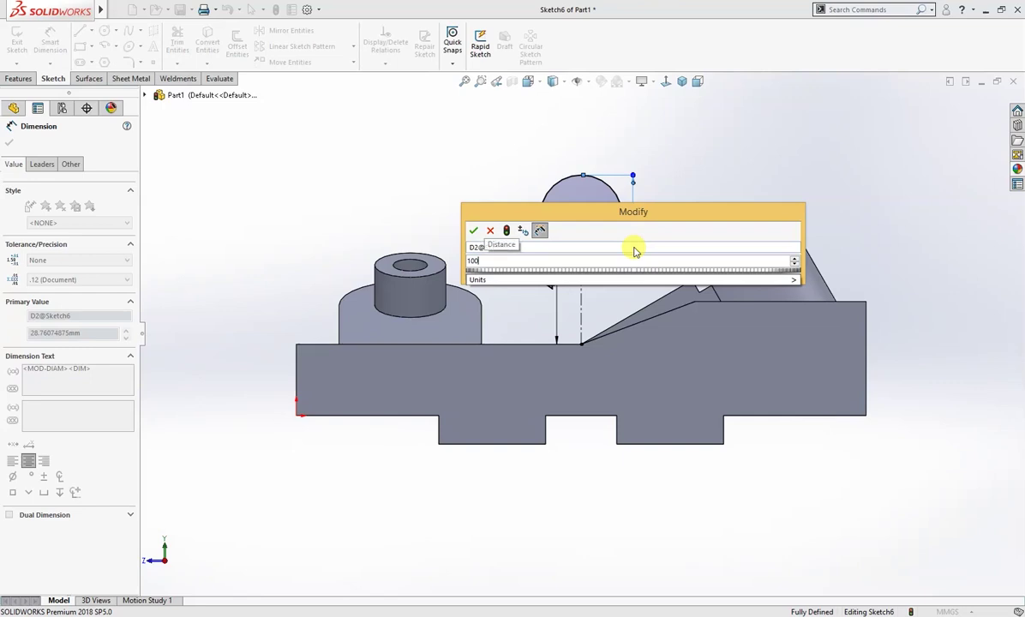
{"action": "key", "text": "Return"}
{"action": "key", "text": "Escape"}
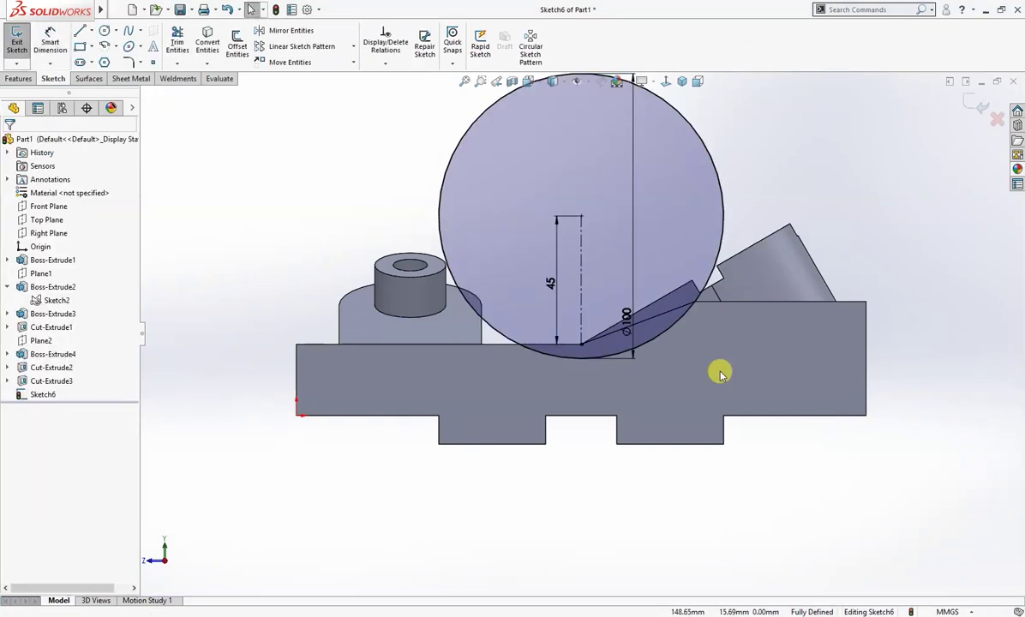
{"action": "key", "text": "z"}
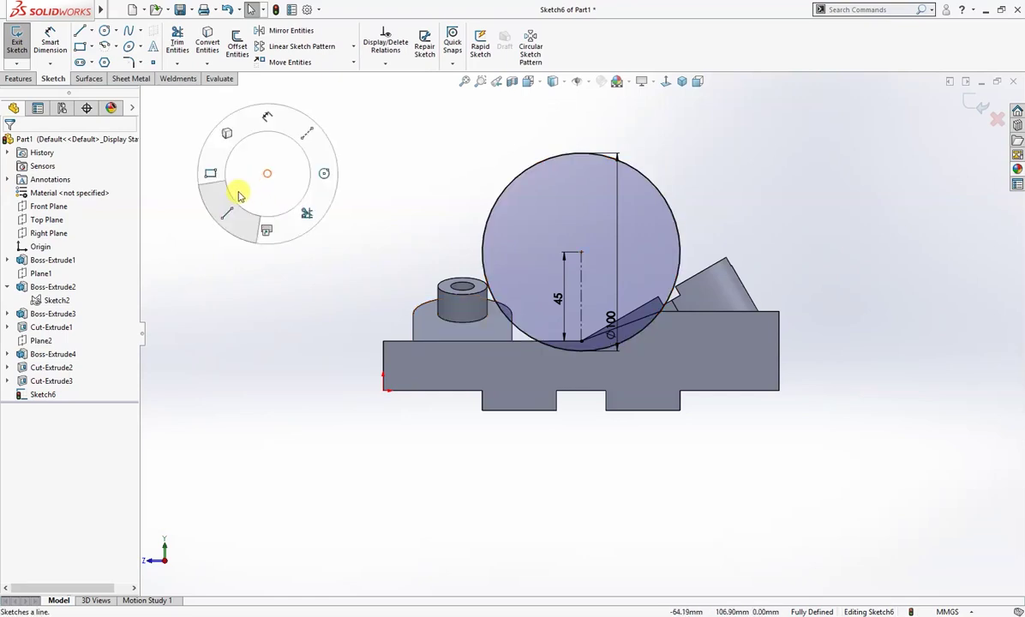
{"action": "right_click_drag", "start_coordinate": [254, 176], "coordinate": [199, 206]}
- Draw a vertical line across the circle's left side down to the block's top face
{"action": "left_click", "coordinate": [539, 164]}
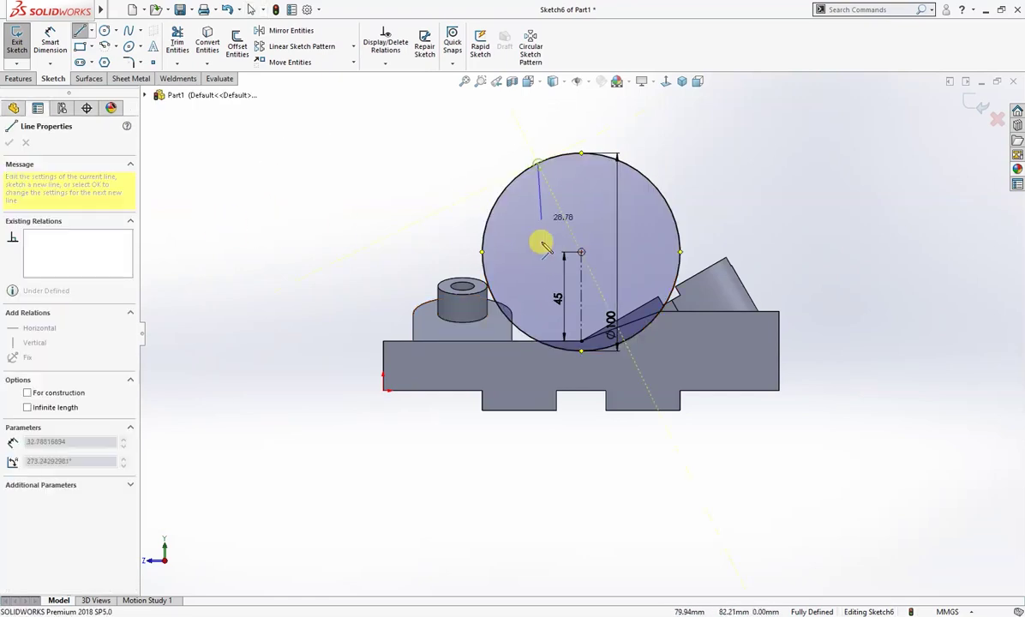
{"action": "left_click", "coordinate": [534, 341]}
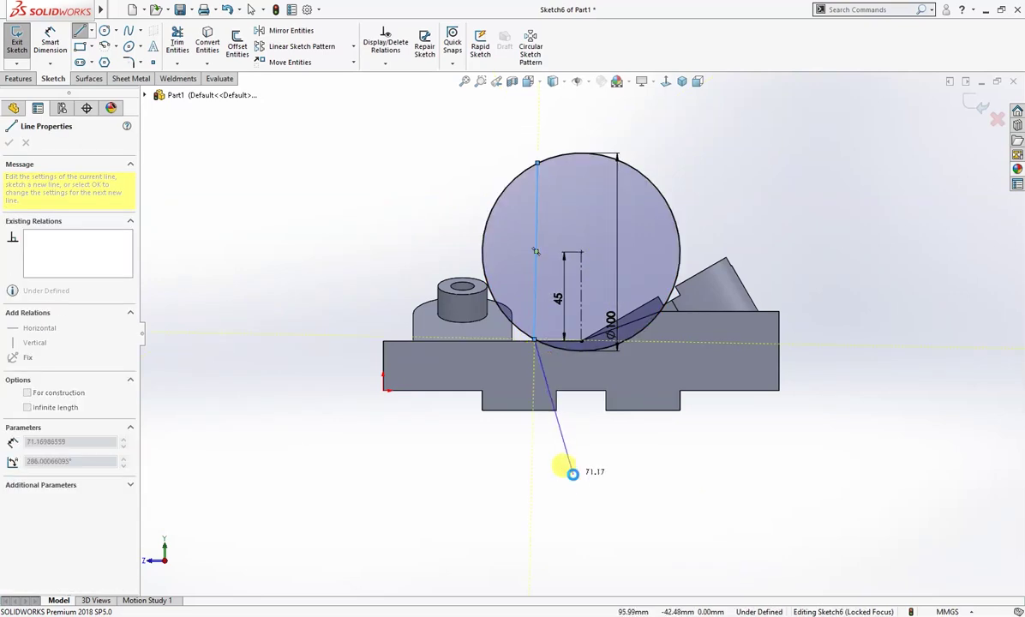
{"action": "key", "text": "Escape"}
{"action": "left_click", "coordinate": [537, 297]}
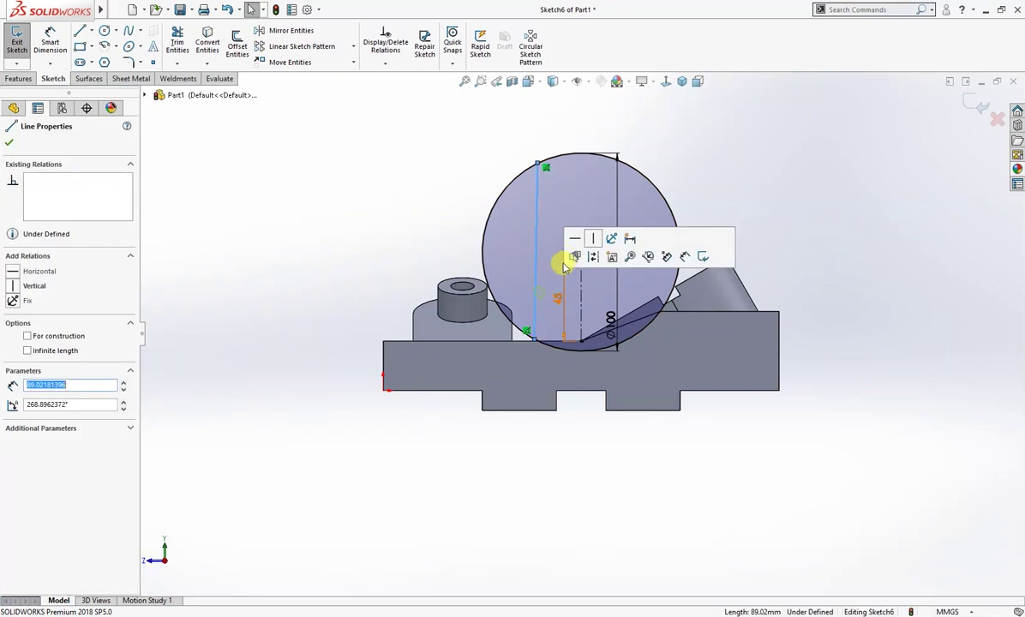
{"action": "left_click", "coordinate": [651, 438]}
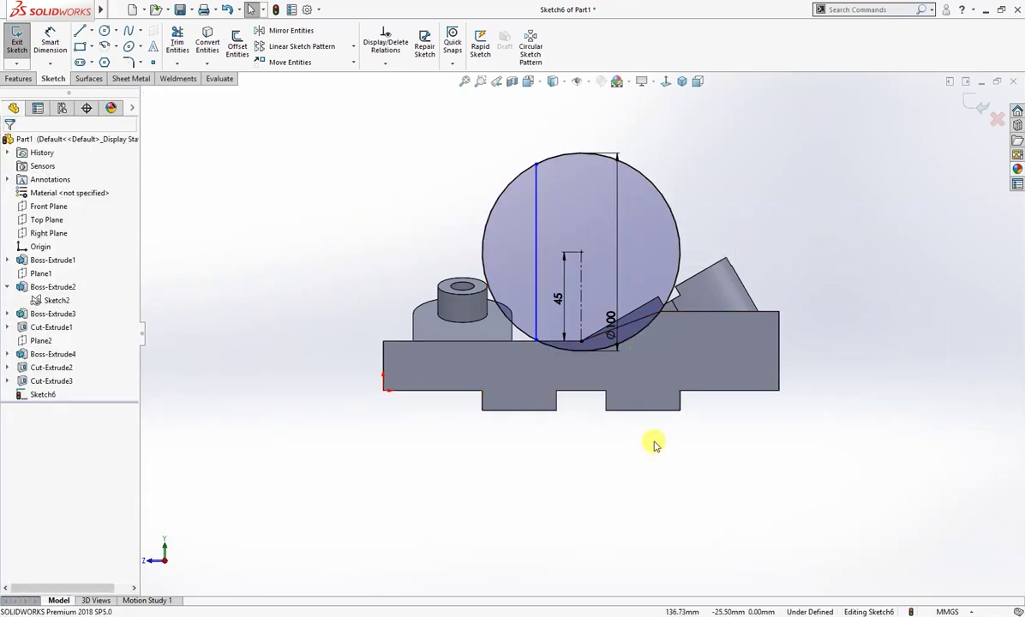
- Power Trim away the circle's left arc beyond the vertical line
{"action": "right_click_drag", "start_coordinate": [653, 442], "coordinate": [691, 491]}
{"action": "mouse_move", "coordinate": [464, 232]}
{"action": "right_mouse_down"}
{"action": "mouse_move", "coordinate": [501, 274]}
{"action": "mouse_move", "coordinate": [515, 271]}
{"action": "mouse_move", "coordinate": [454, 215]}
{"action": "mouse_move", "coordinate": [507, 271]}
{"action": "right_mouse_up"}
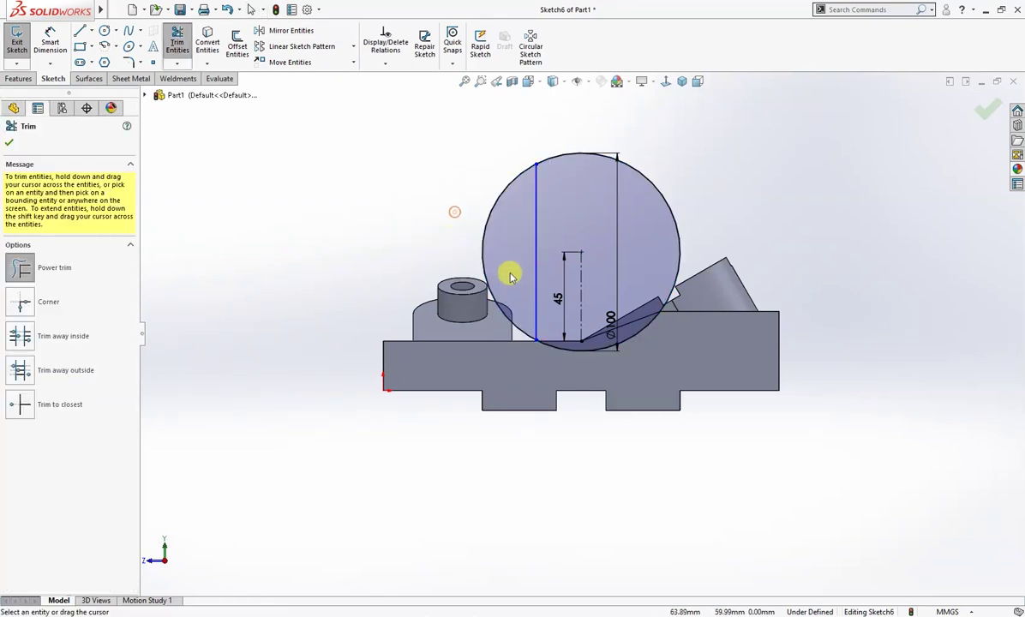
{"action": "left_click_drag", "start_coordinate": [448, 208], "coordinate": [485, 223]}
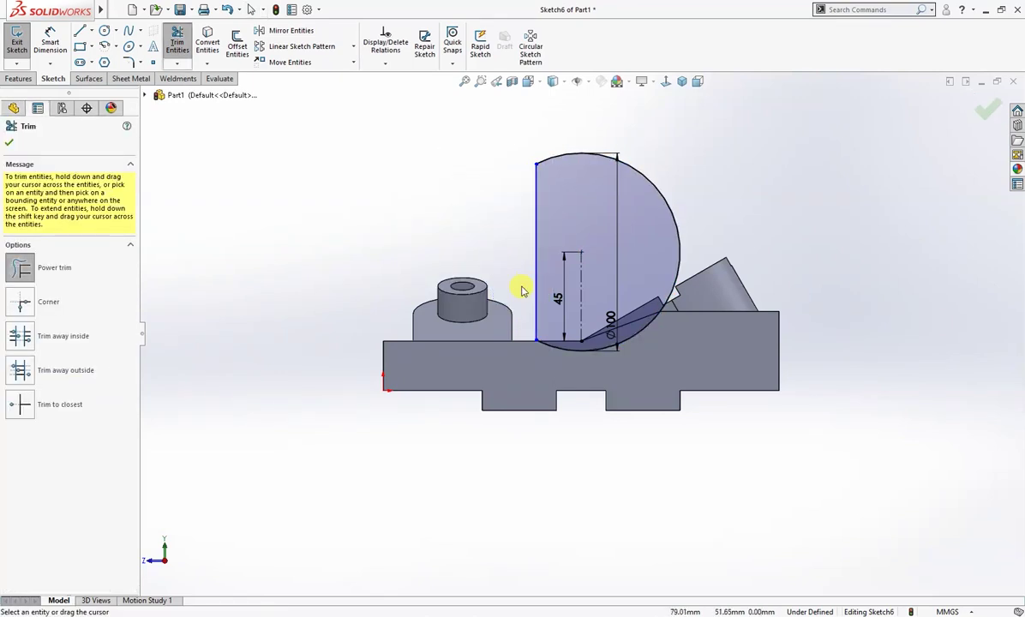
{"action": "right_click_drag", "start_coordinate": [473, 266], "coordinate": [469, 210]}
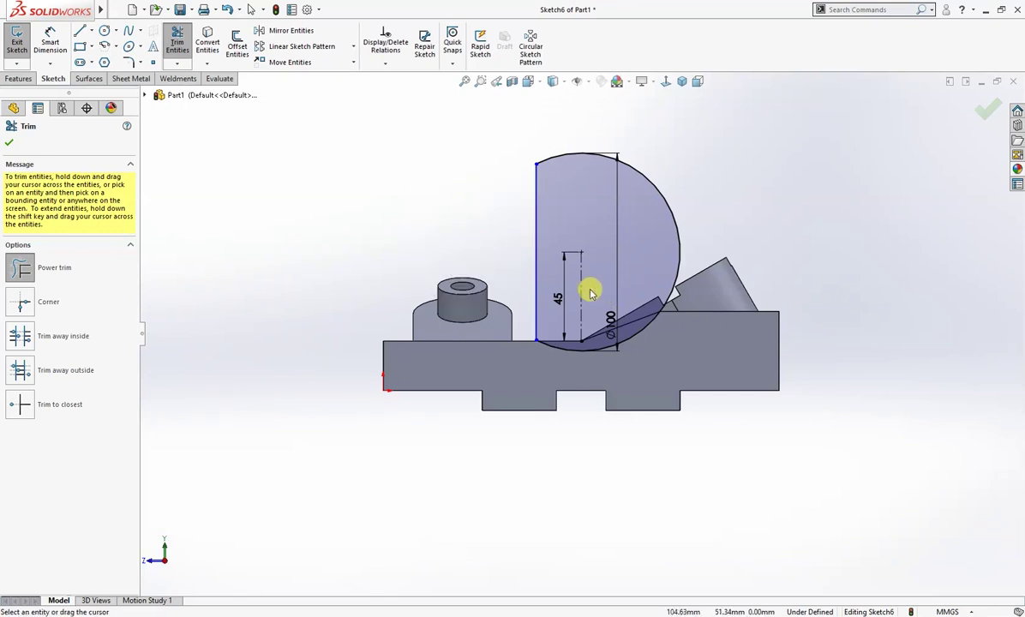
{"action": "left_click_drag", "start_coordinate": [583, 294], "coordinate": [533, 283]}
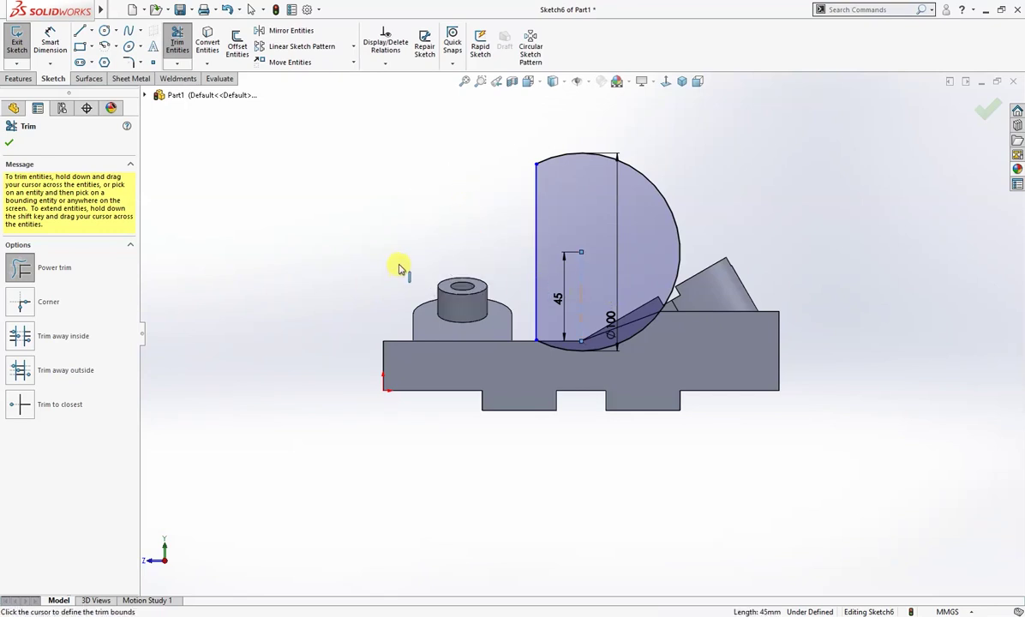
- Dimension the vertical line 22.78 mm from the circle centre
{"action": "right_click_drag", "start_coordinate": [398, 269], "coordinate": [401, 213]}
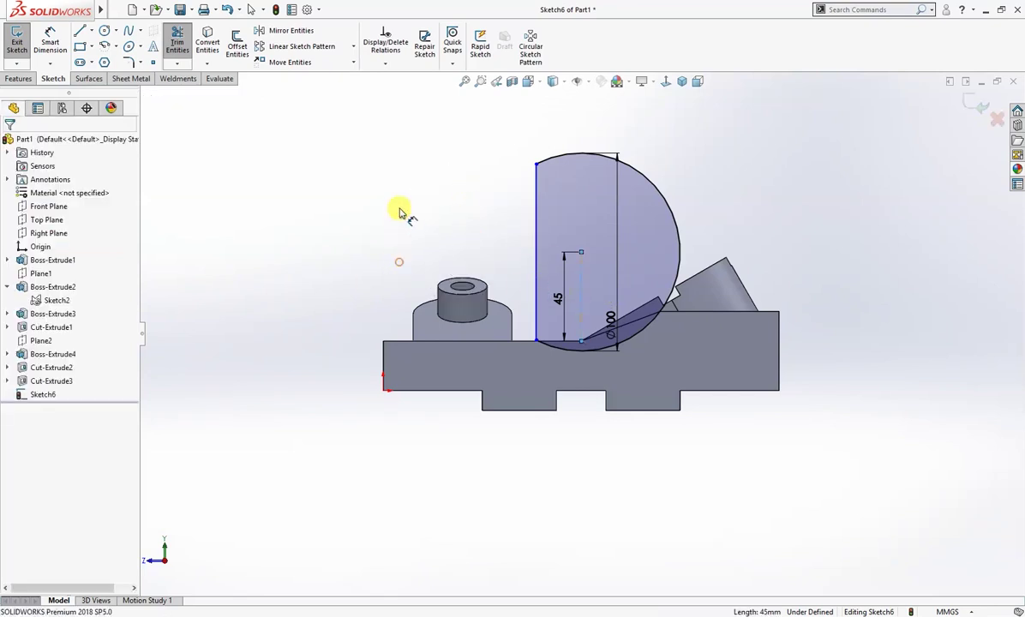
{"action": "left_click", "coordinate": [579, 296]}
{"action": "left_click", "coordinate": [534, 292]}
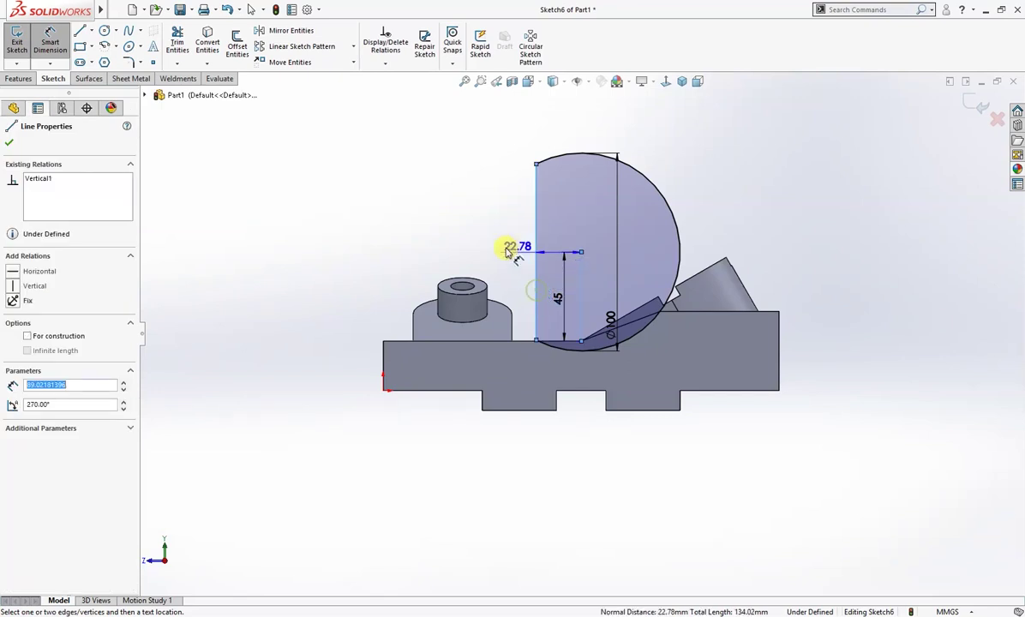
{"action": "left_click", "coordinate": [433, 230]}
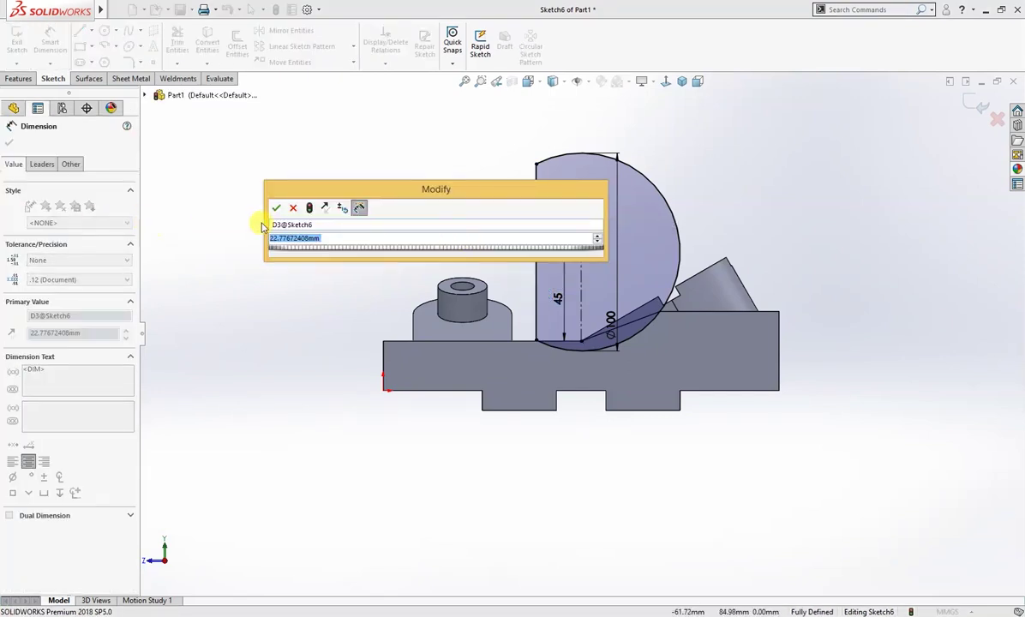
{"action": "left_click", "coordinate": [278, 208]}
{"action": "left_click", "coordinate": [510, 465]}
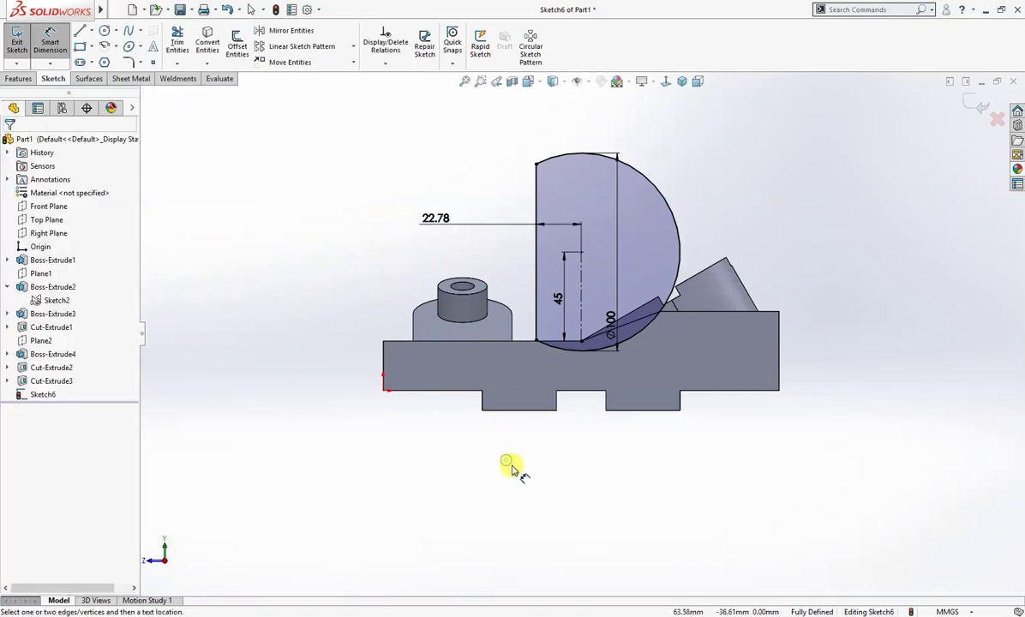
- Extrude-cut Sketch6's D-shaped profile Up To Surface, creating Cut-Extrude4
{"action": "middle_click_drag", "start_coordinate": [521, 467], "coordinate": [543, 509]}
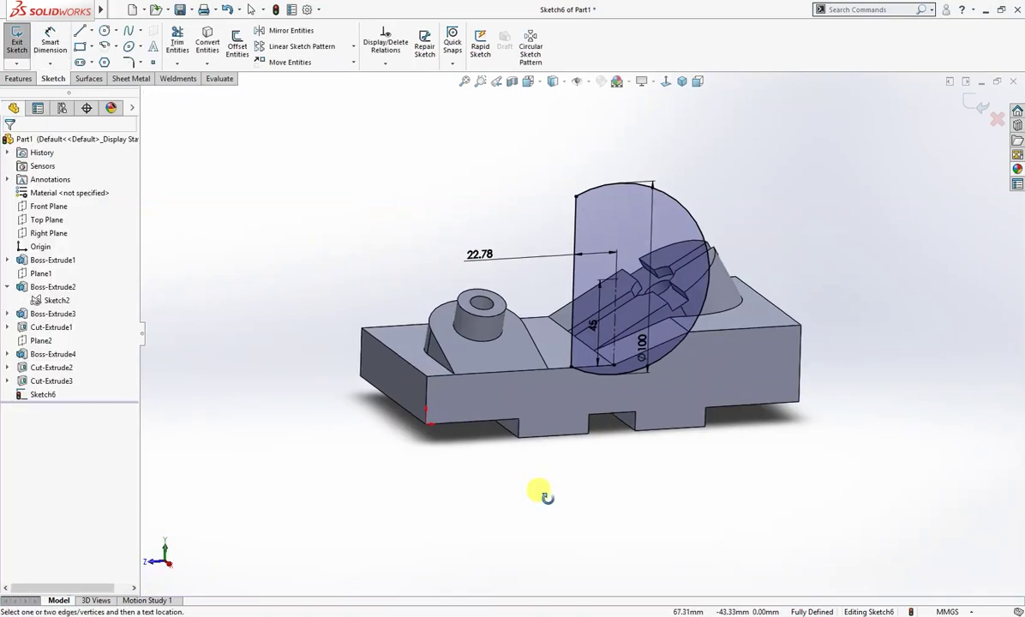
{"action": "middle_click_drag", "start_coordinate": [610, 481], "coordinate": [648, 338]}
{"action": "scroll", "coordinate": [661, 300], "scroll_direction": "down", "scroll_amount": 2}
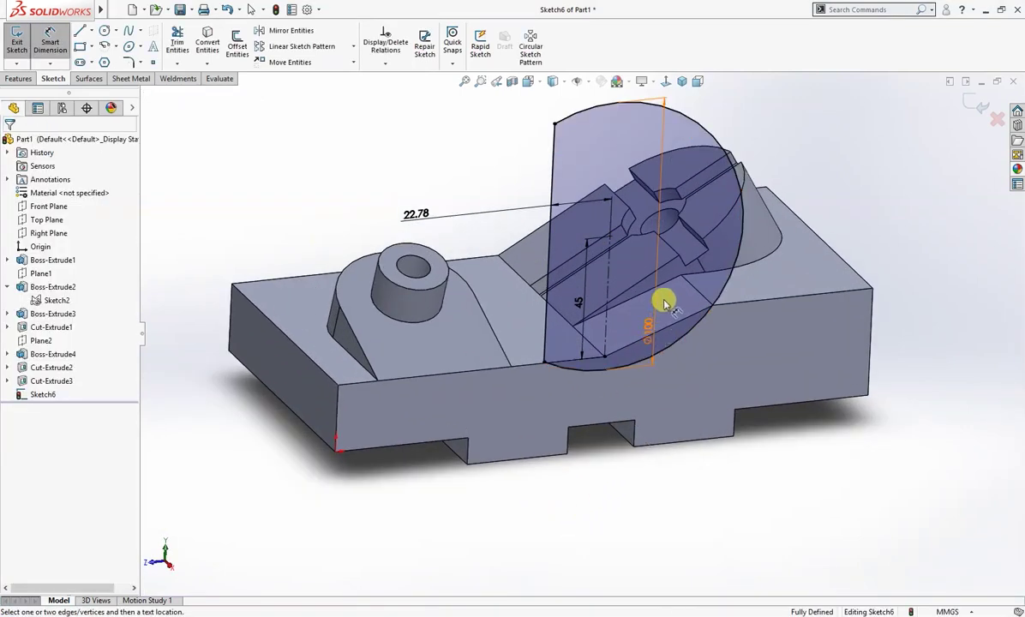
{"action": "key", "text": "s"}
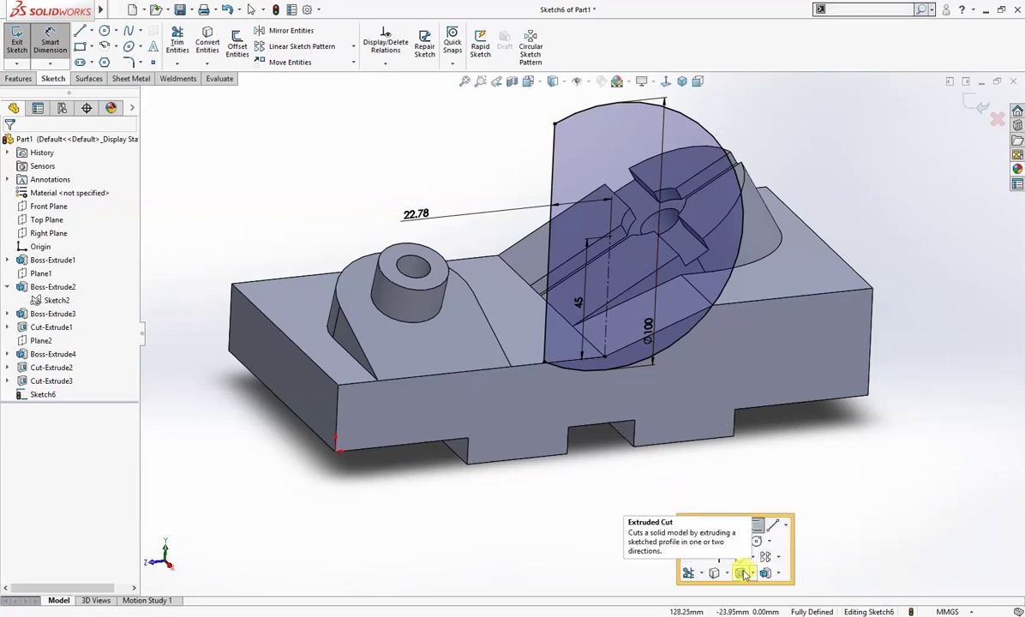
{"action": "middle_click_drag", "start_coordinate": [755, 558], "coordinate": [681, 396]}
{"action": "right_click_drag", "start_coordinate": [681, 396], "coordinate": [679, 361]}
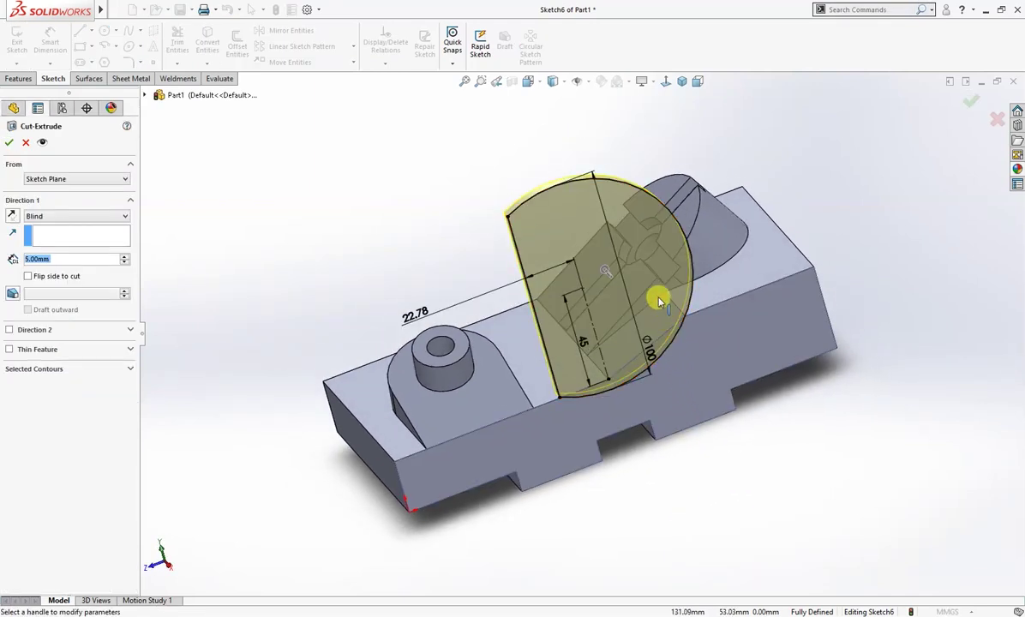
{"action": "mouse_move", "coordinate": [647, 382]}
{"action": "middle_mouse_down"}
{"action": "mouse_move", "coordinate": [660, 391]}
{"action": "mouse_move", "coordinate": [701, 383]}
{"action": "mouse_move", "coordinate": [613, 377]}
{"action": "mouse_move", "coordinate": [680, 393]}
{"action": "middle_mouse_up"}
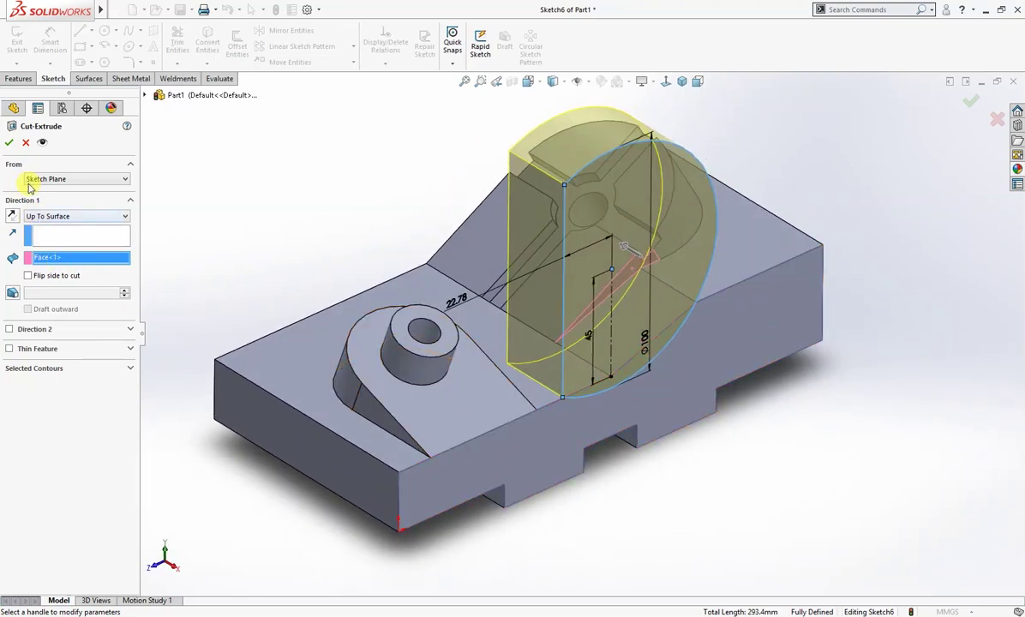
{"action": "left_click", "coordinate": [9, 142]}
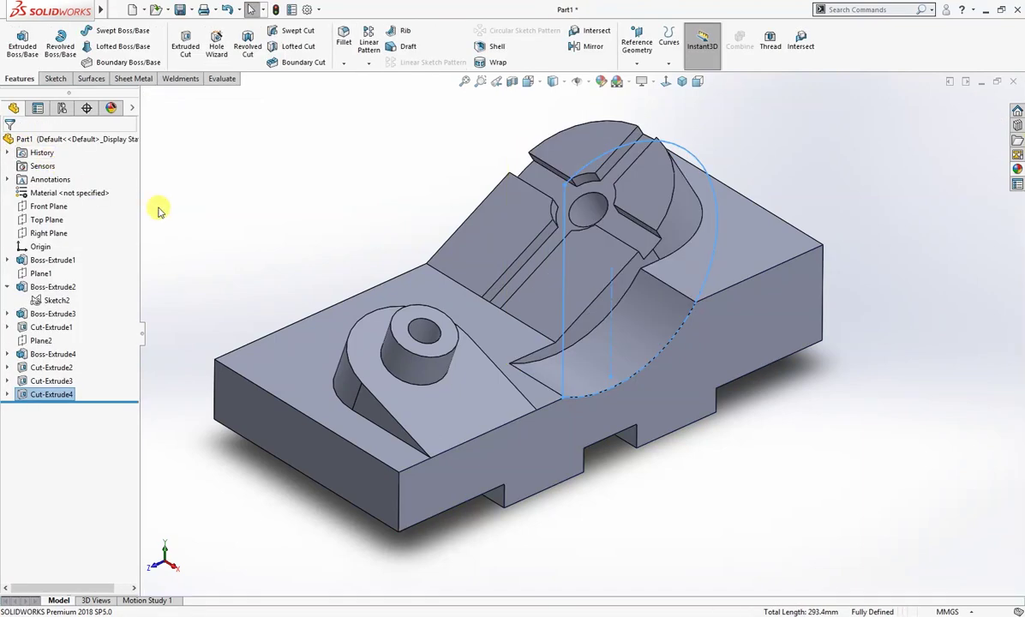
{"action": "mouse_move", "coordinate": [160, 211]}
{"action": "middle_mouse_down"}
{"action": "mouse_move", "coordinate": [321, 332]}
{"action": "mouse_move", "coordinate": [359, 345]}
{"action": "mouse_move", "coordinate": [324, 336]}
{"action": "middle_mouse_up"}
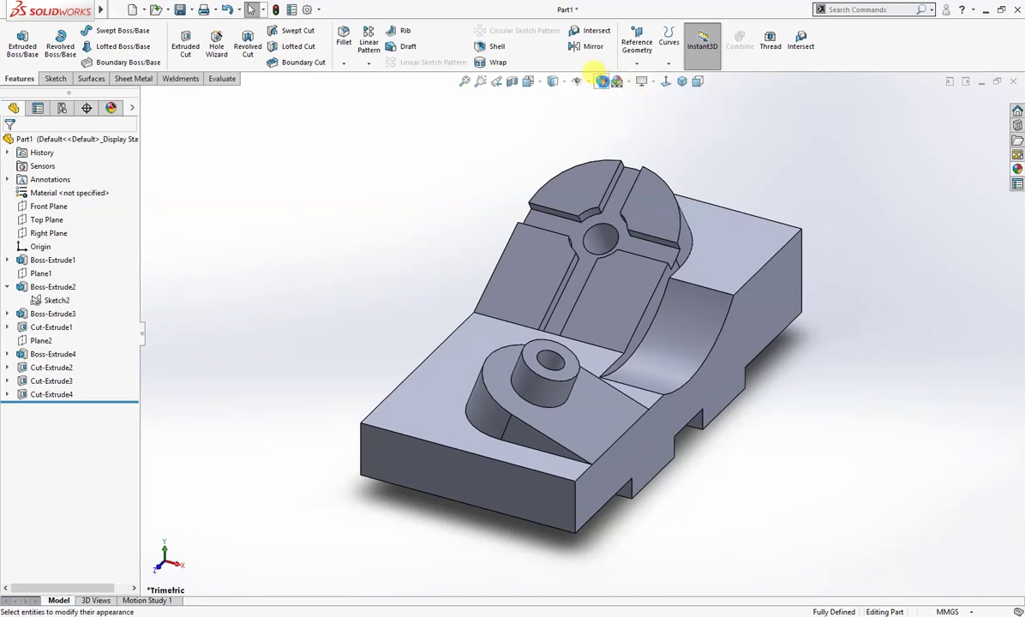
- Apply the light orange (252,188,132) appearance to the whole part
{"action": "left_click", "coordinate": [600, 81]}
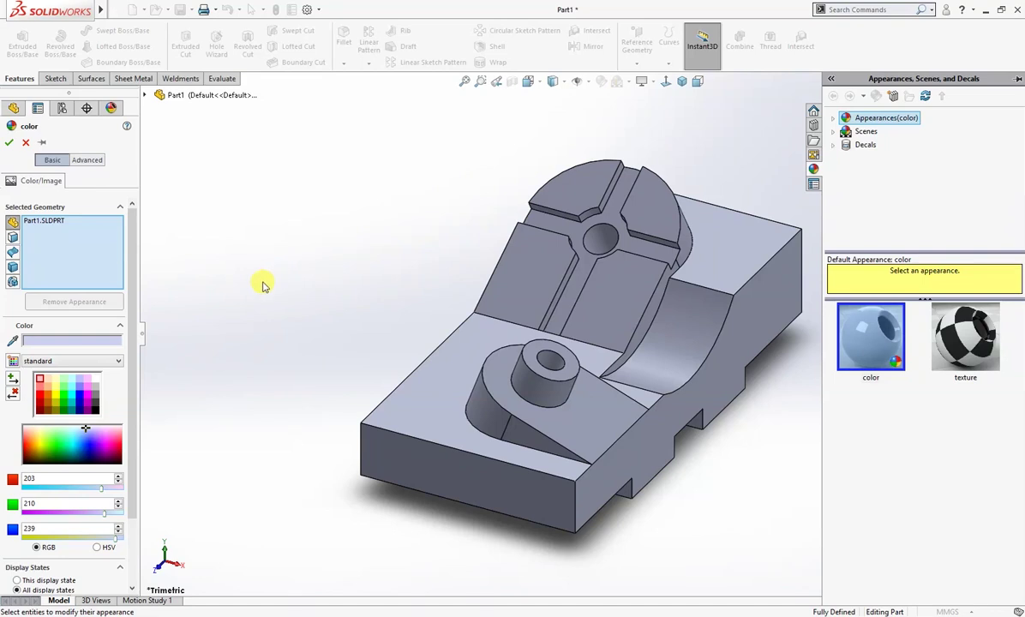
{"action": "left_click", "coordinate": [49, 388]}
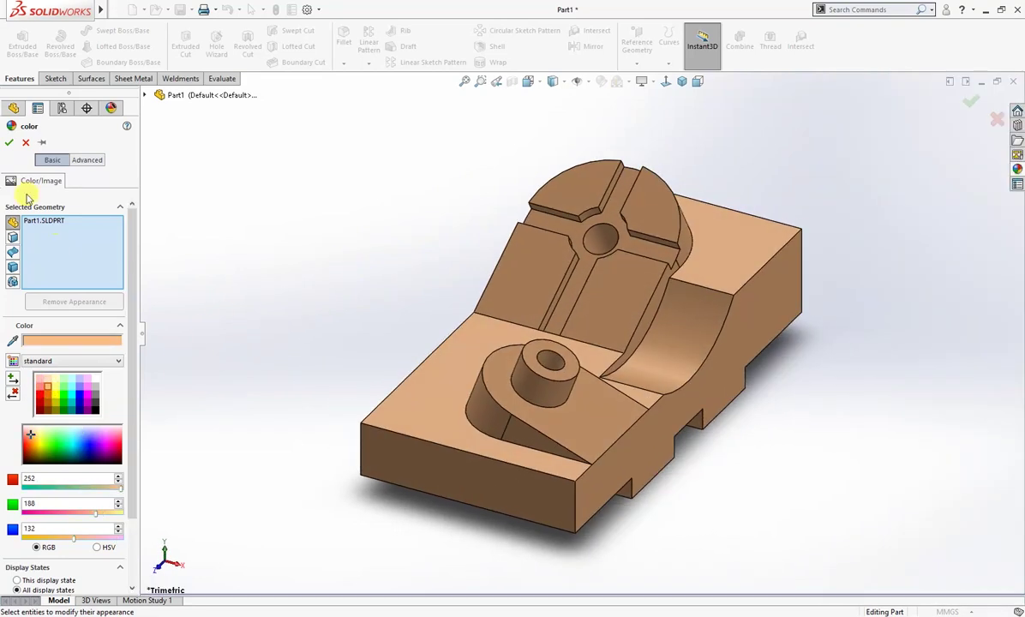
{"action": "left_click", "coordinate": [10, 143]}
{"action": "mouse_move", "coordinate": [307, 257]}
{"action": "middle_mouse_down"}
{"action": "mouse_move", "coordinate": [366, 256]}
{"action": "mouse_move", "coordinate": [274, 267]}
{"action": "middle_mouse_up"}
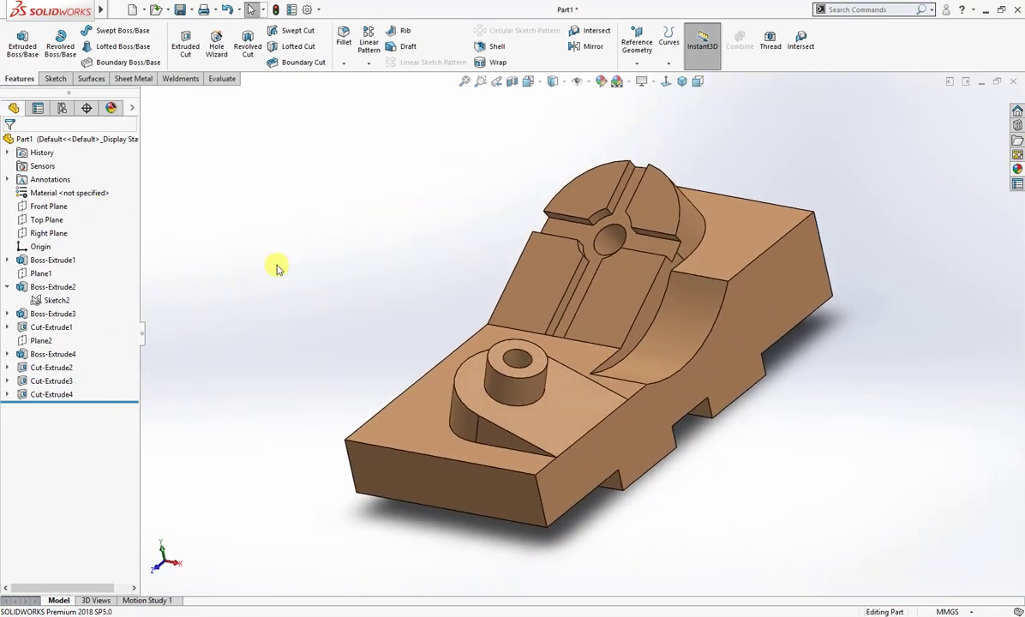
{"action": "right_click_drag", "start_coordinate": [268, 286], "coordinate": [297, 263]}
- Set the part material to Plain Carbon Steel, then close the appearance editor
{"action": "right_click", "coordinate": [49, 199]}
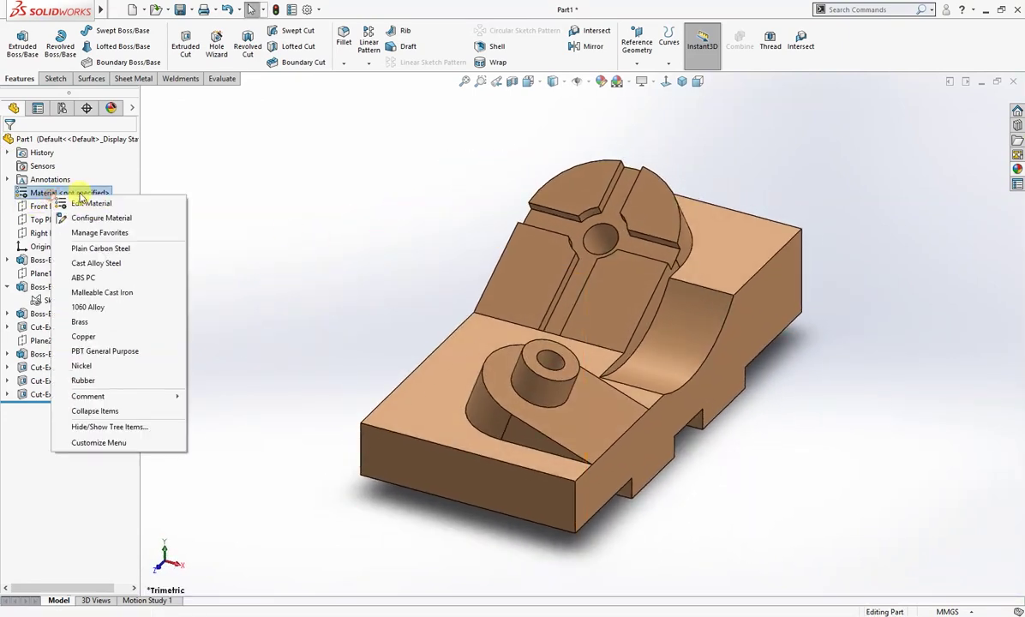
{"action": "left_click", "coordinate": [109, 249]}
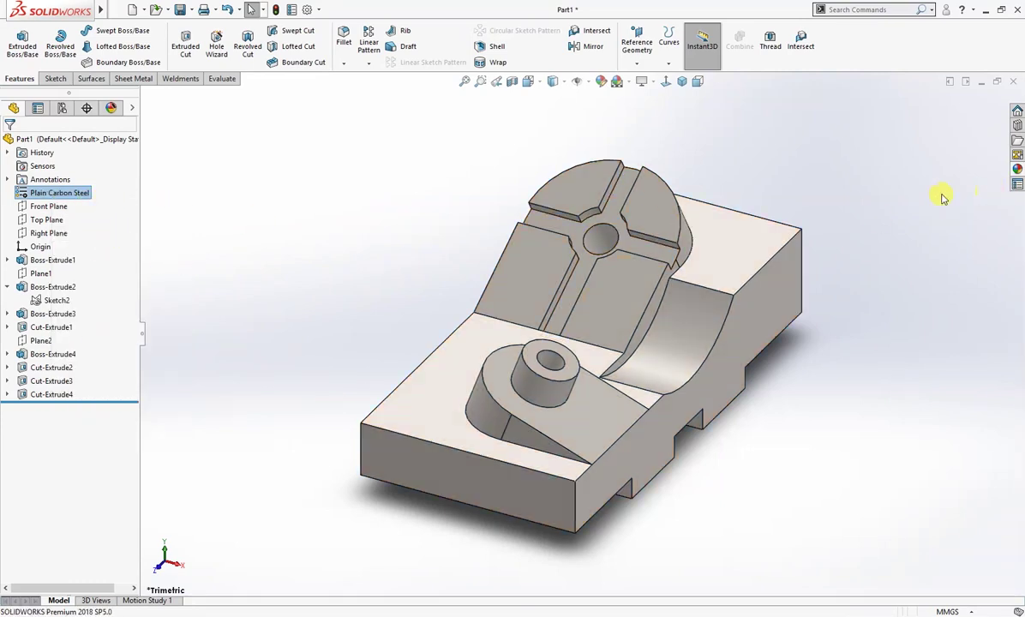
{"action": "left_click", "coordinate": [616, 81]}
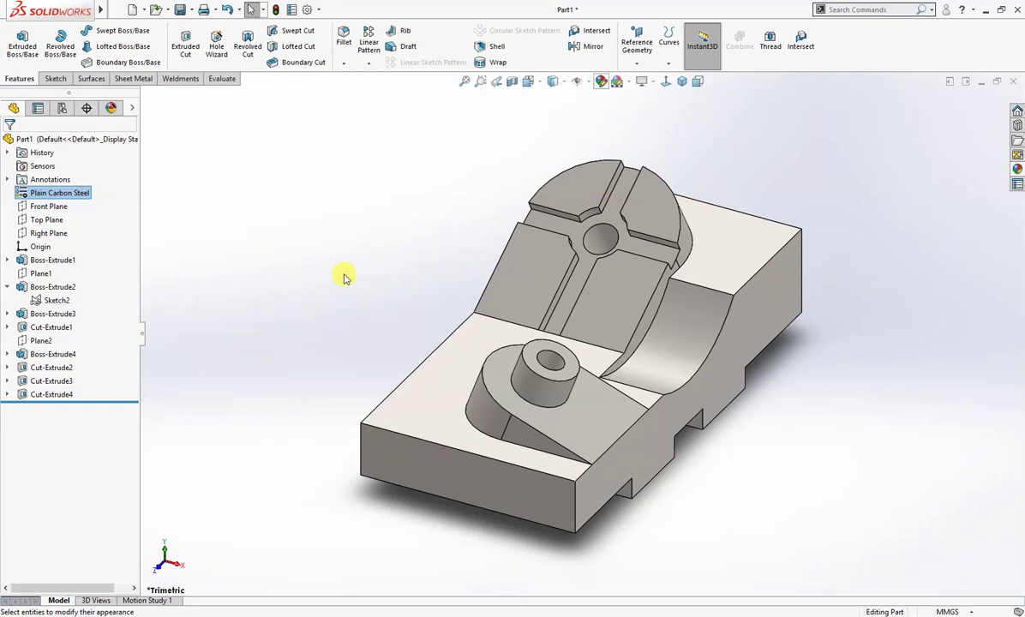
{"action": "left_click", "coordinate": [48, 445]}
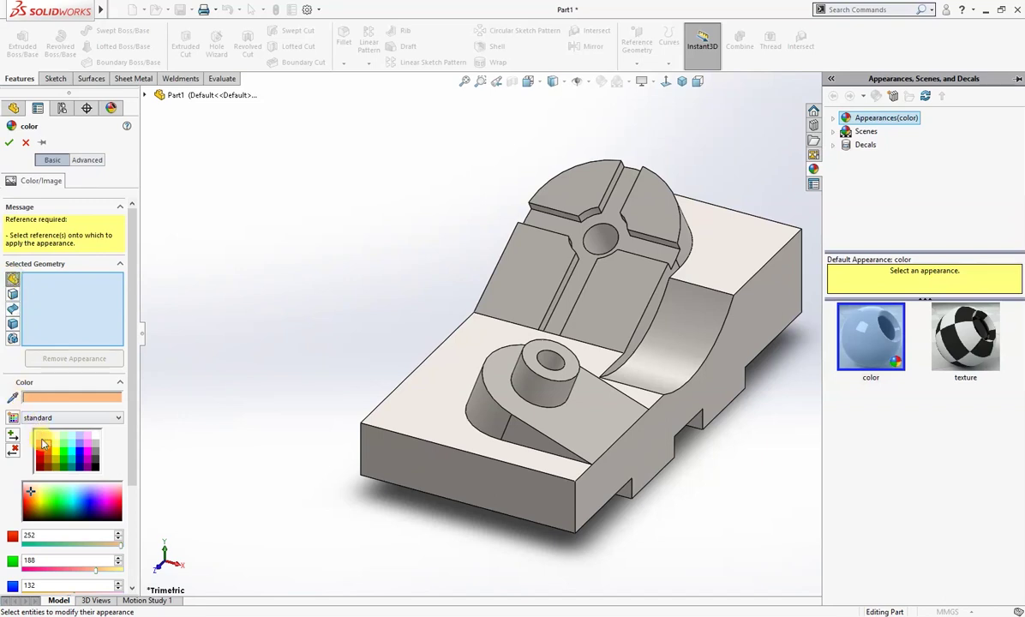
{"action": "left_click", "coordinate": [49, 455]}
{"action": "left_click", "coordinate": [738, 463]}
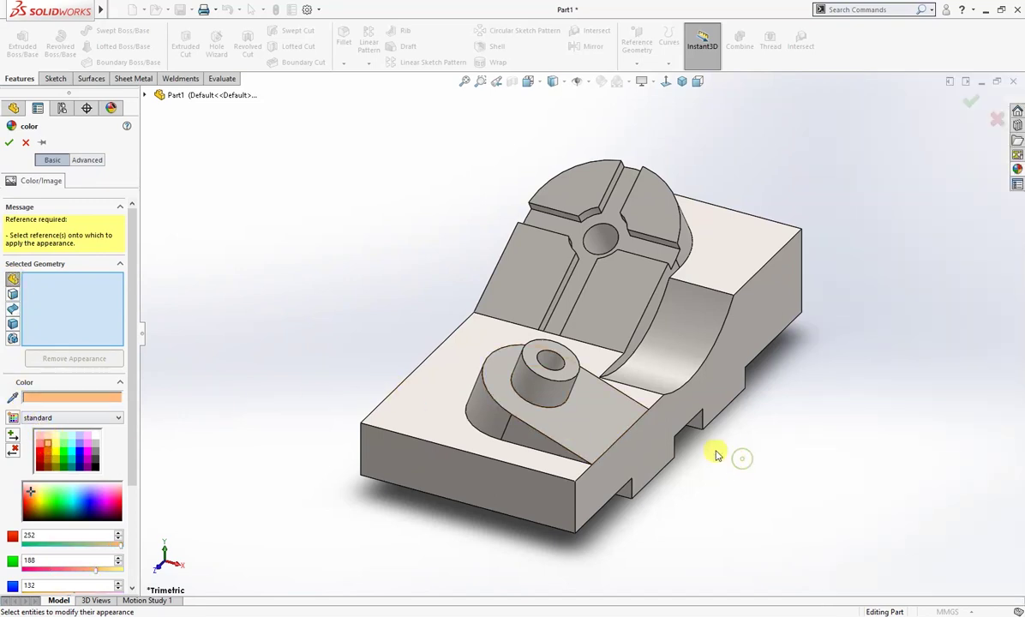
{"action": "left_click", "coordinate": [970, 102]}
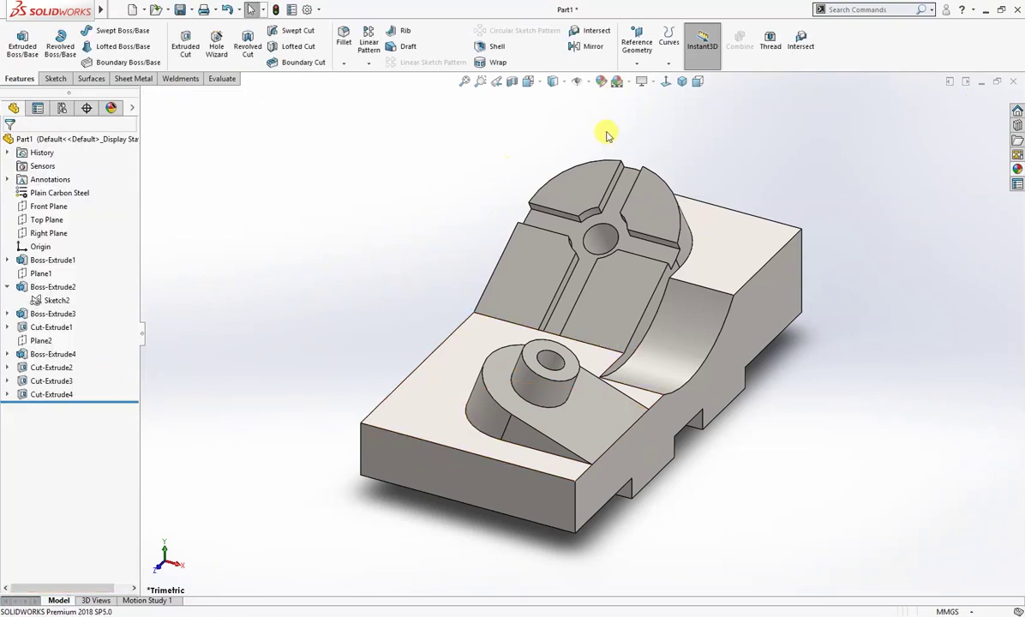
- Reapply the orange (252,188,132) appearance to Part1 via Edit Appearance
{"action": "left_click", "coordinate": [605, 81]}
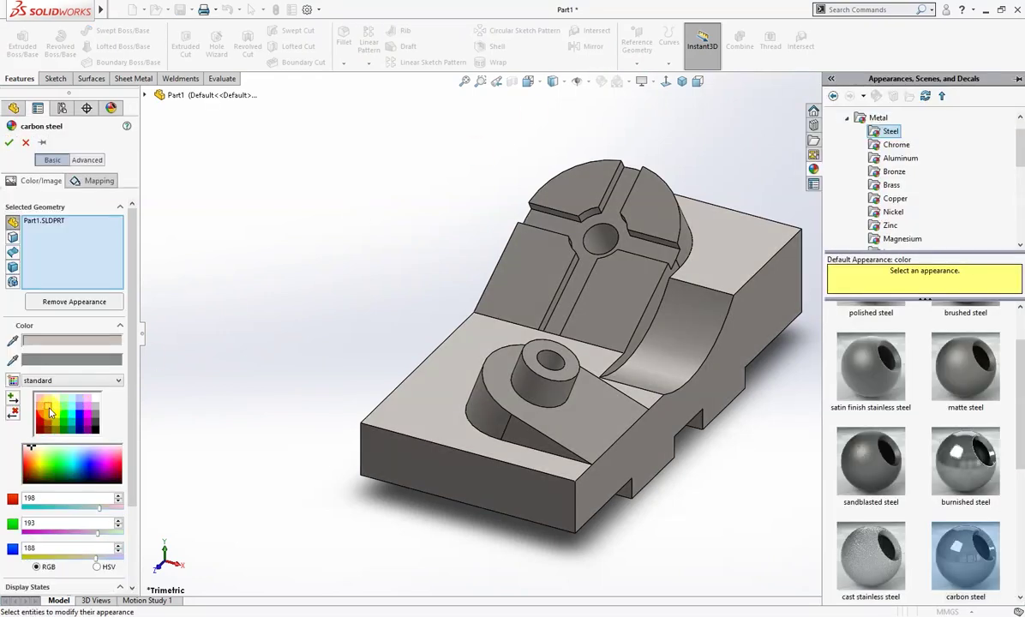
{"action": "left_click", "coordinate": [12, 143]}
{"action": "mouse_move", "coordinate": [271, 271]}
{"action": "middle_mouse_down"}
{"action": "mouse_move", "coordinate": [276, 279]}
{"action": "mouse_move", "coordinate": [348, 269]}
{"action": "mouse_move", "coordinate": [231, 272]}
{"action": "mouse_move", "coordinate": [308, 281]}
{"action": "mouse_move", "coordinate": [382, 244]}
{"action": "middle_mouse_up"}
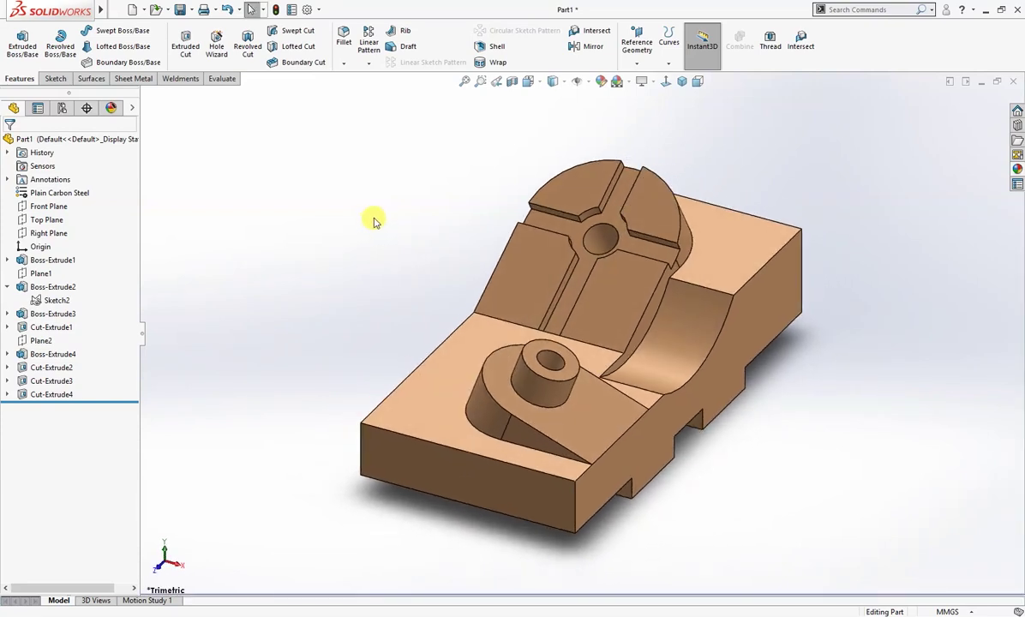